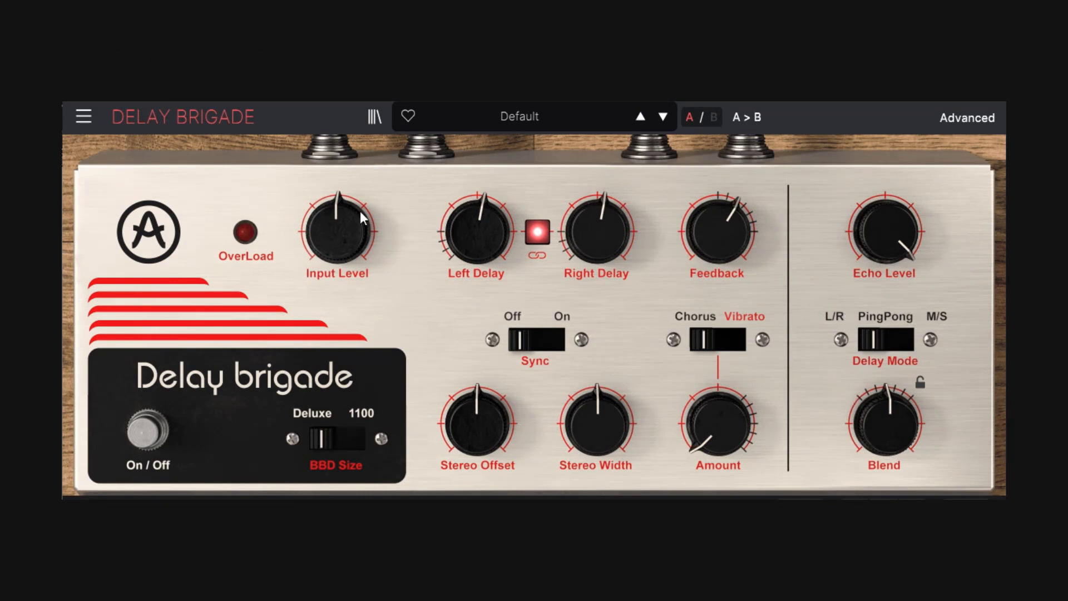
Try an Input Level of 0.900 with the Echo Level lowered to about 0.49, and restore the Input Level's default
mouse_move(332, 234)
left_click_drag(329, 247, 329, 203)
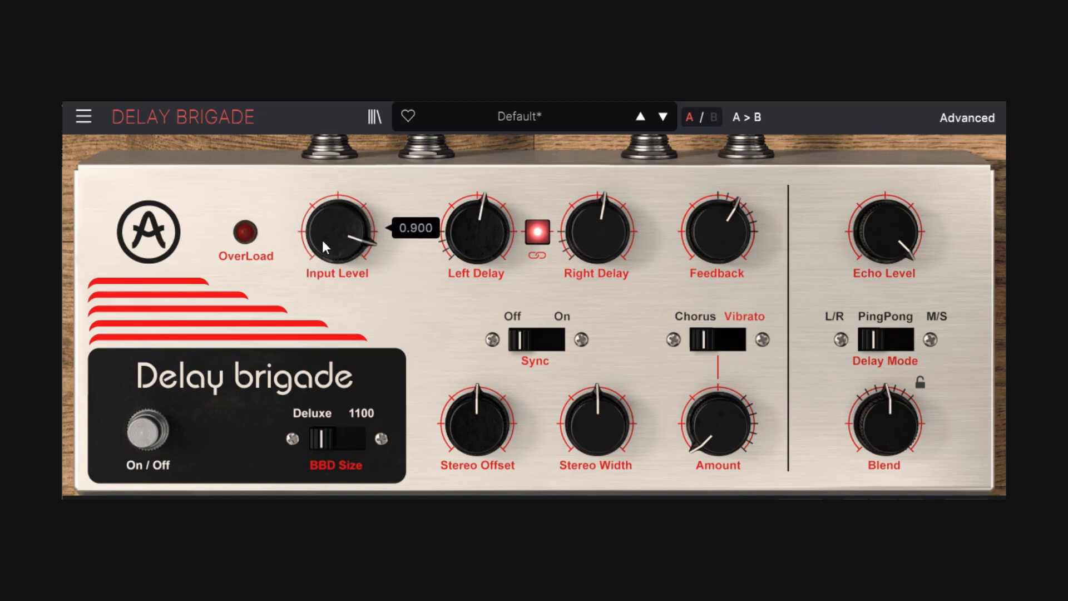
mouse_move(884, 234)
left_mouse_down()
mouse_move(885, 252)
mouse_move(868, 234)
mouse_move(877, 232)
left_mouse_up()
mouse_move(346, 243)
double_click(340, 238)
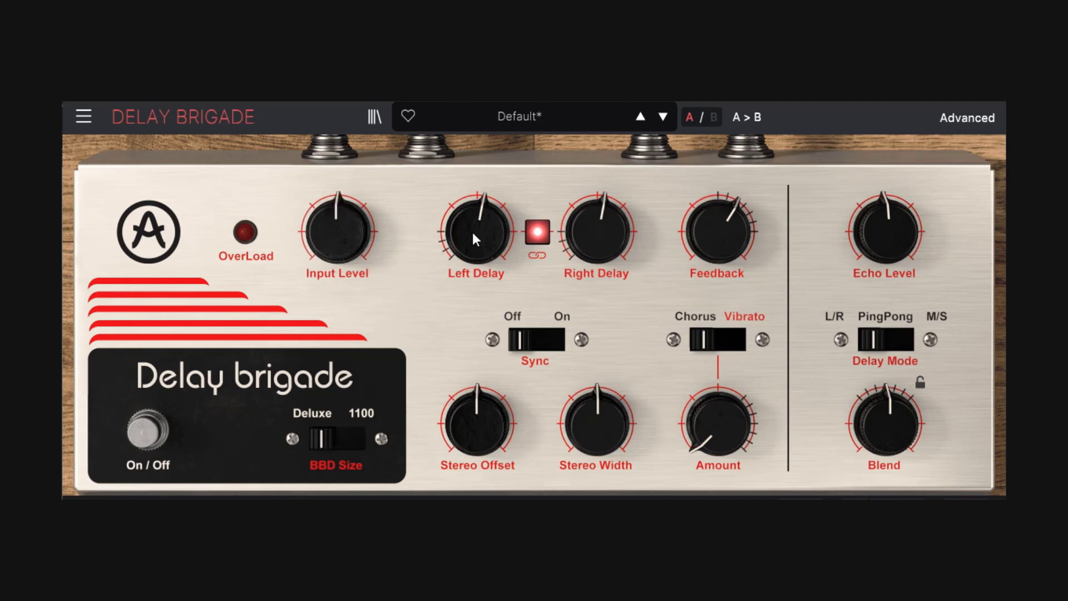
Sweep the Echo Level down to 0.00 and back up past the middle of its range
mouse_move(893, 251)
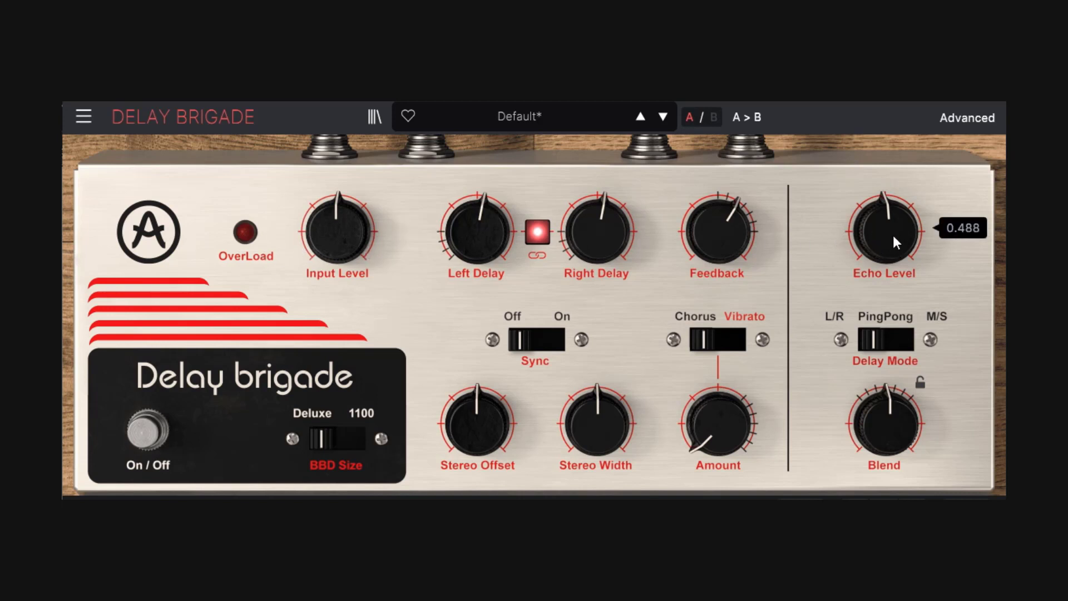
double_click(891, 236)
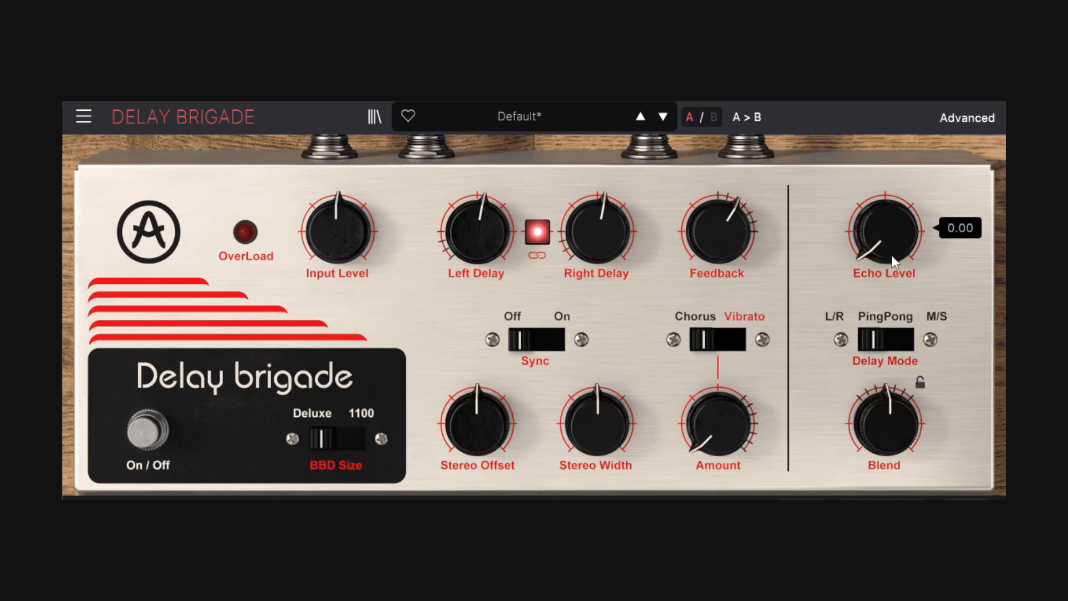
left_click_drag(894, 259, 893, 203)
mouse_move(886, 248)
left_mouse_down()
mouse_move(886, 263)
mouse_move(887, 248)
left_mouse_up()
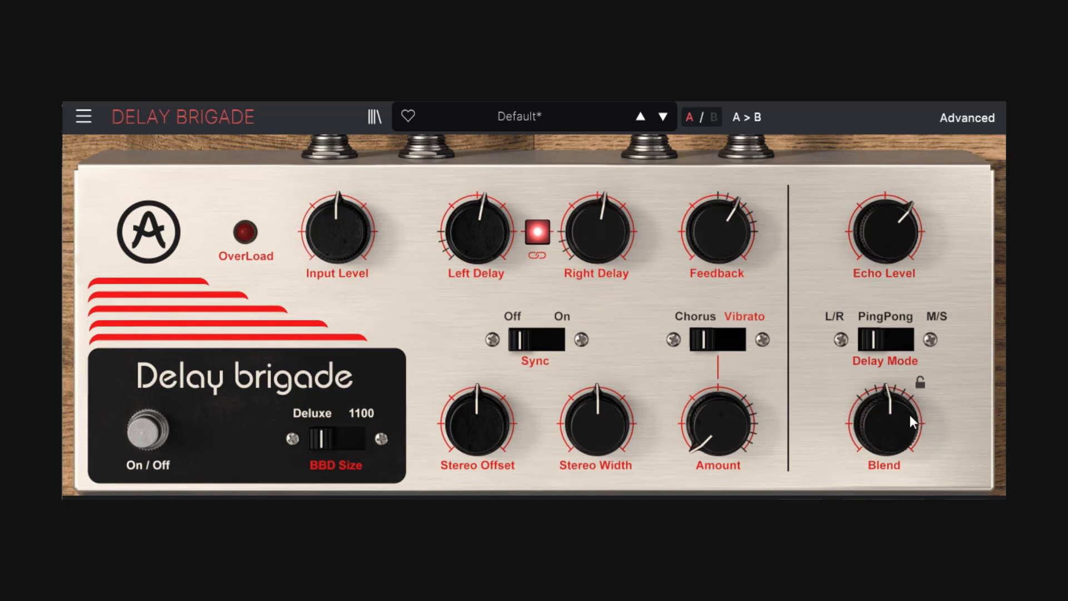
Try the Blend at 1.00, and return it to its middle setting with the Echo Level at maximum
left_click_drag(907, 416, 907, 399)
scroll(899, 425, "up", 10)
mouse_move(899, 432)
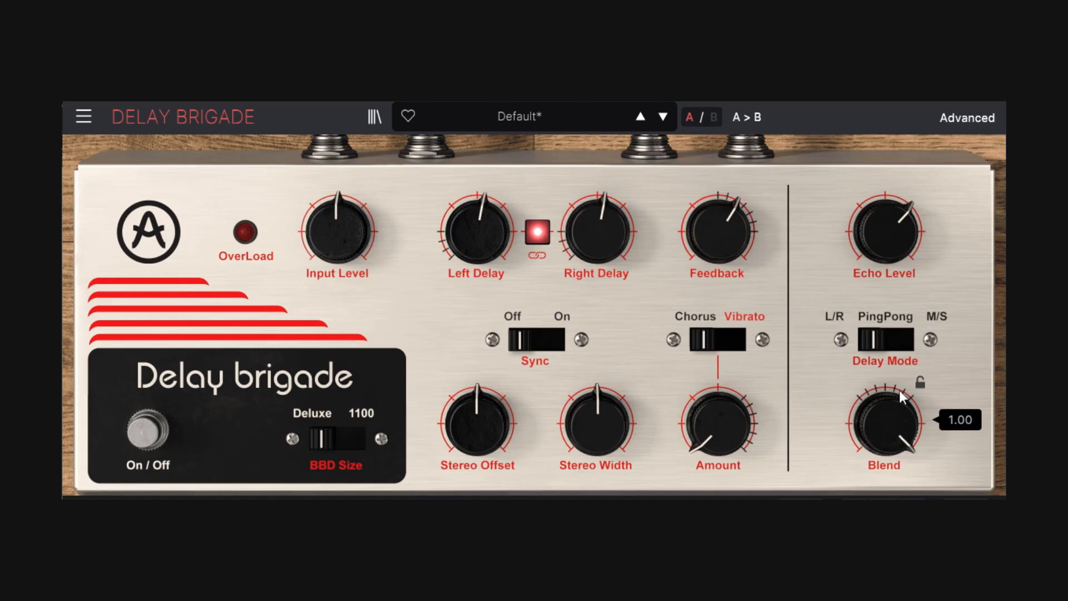
scroll(890, 246, "up", 10)
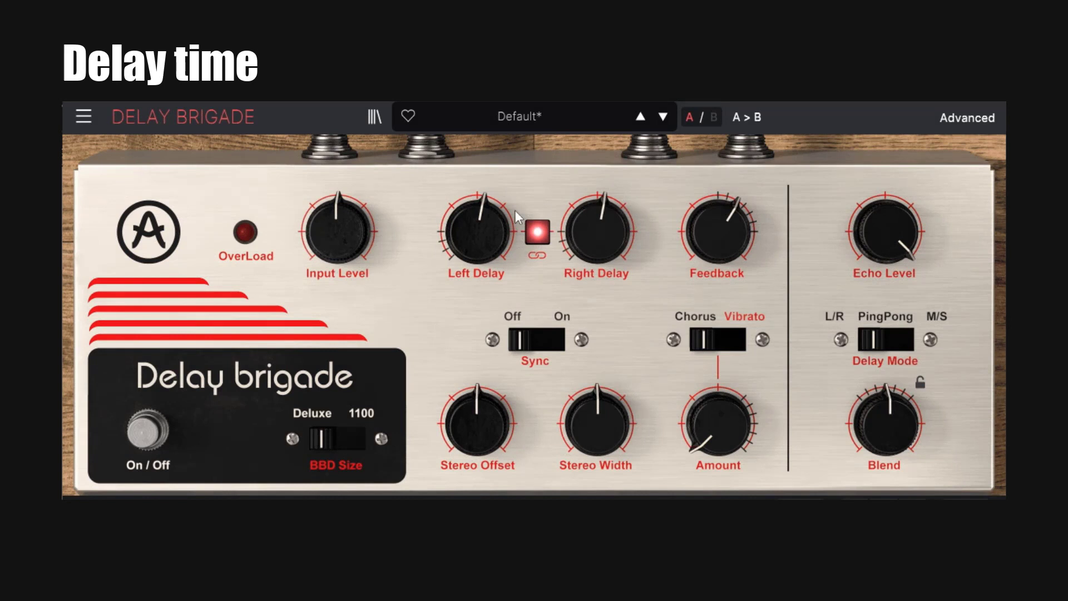
Lower the linked left and right delay times to 0.504 and unlink the two channels
mouse_move(484, 237)
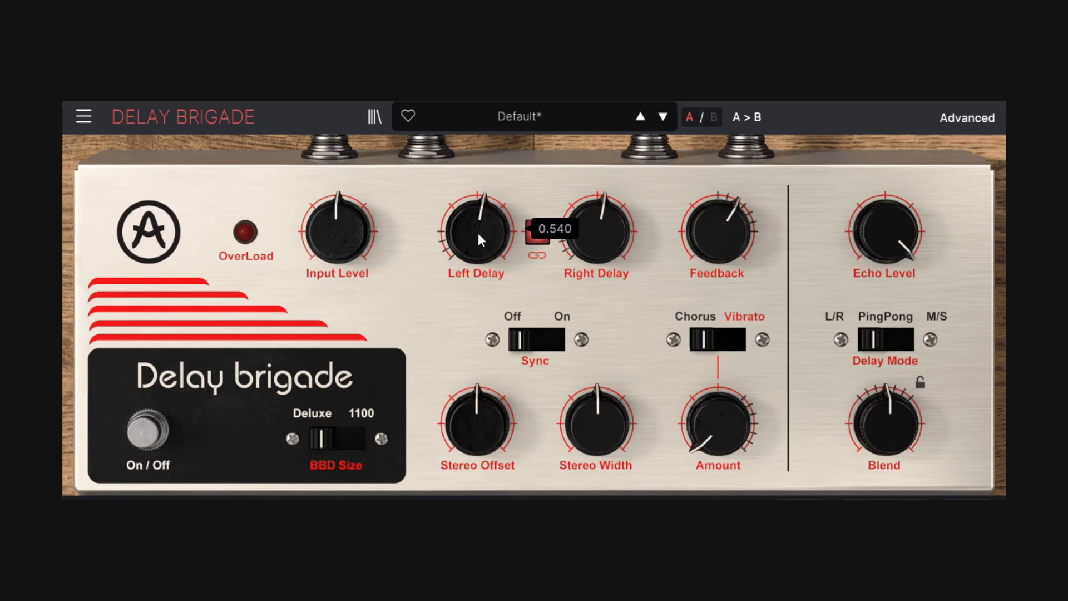
mouse_move(486, 248)
left_mouse_down()
mouse_move(488, 220)
mouse_move(479, 275)
mouse_move(482, 235)
left_mouse_up()
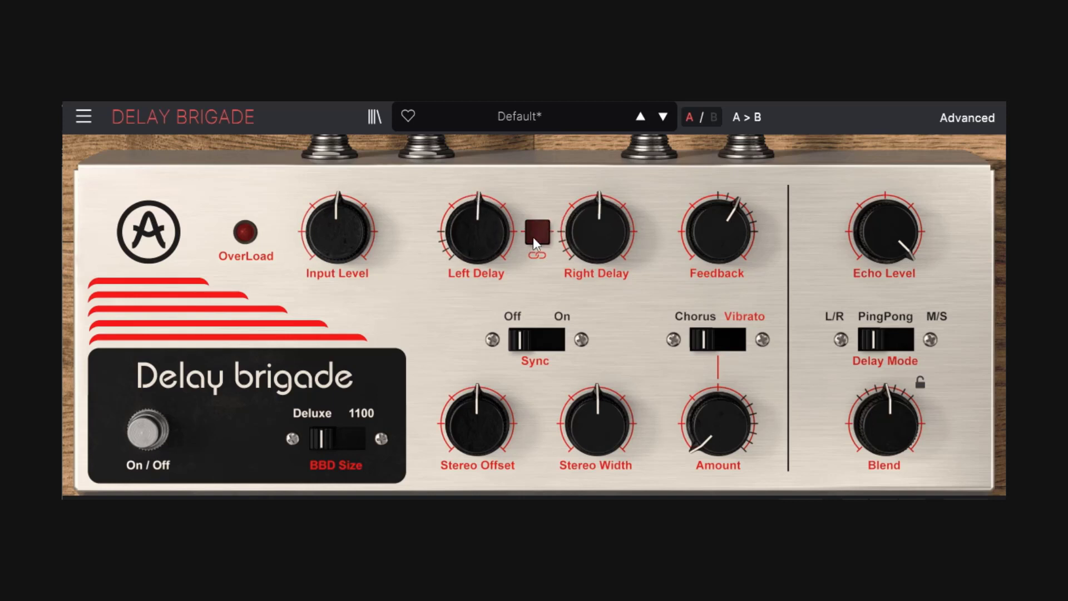
mouse_move(459, 240)
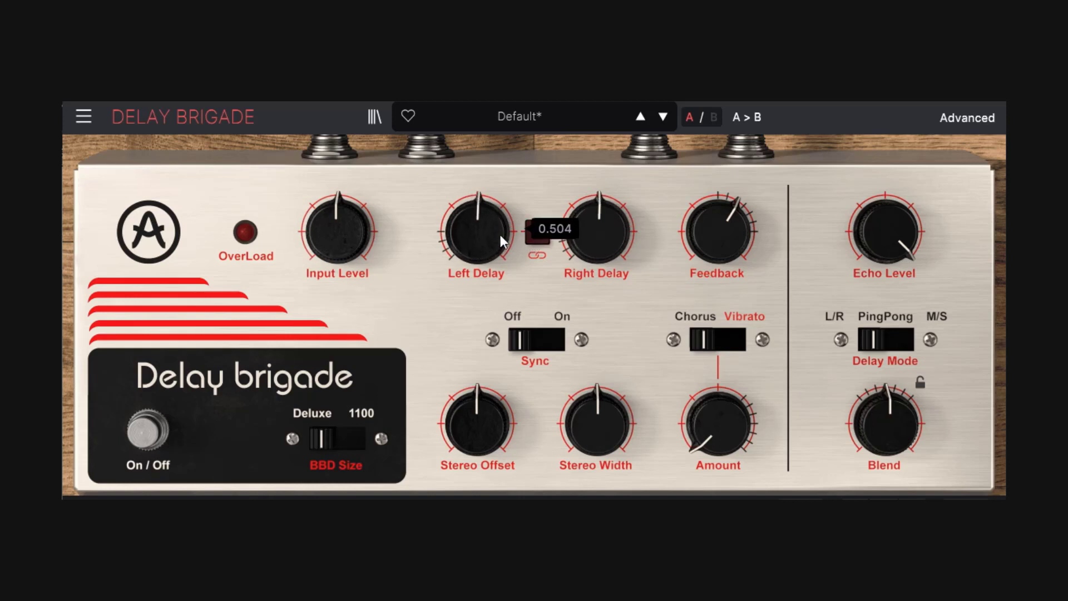
Sweep the unlinked Right Delay up to 0.828 and back near the middle of its range
left_click_drag(596, 236, 596, 227)
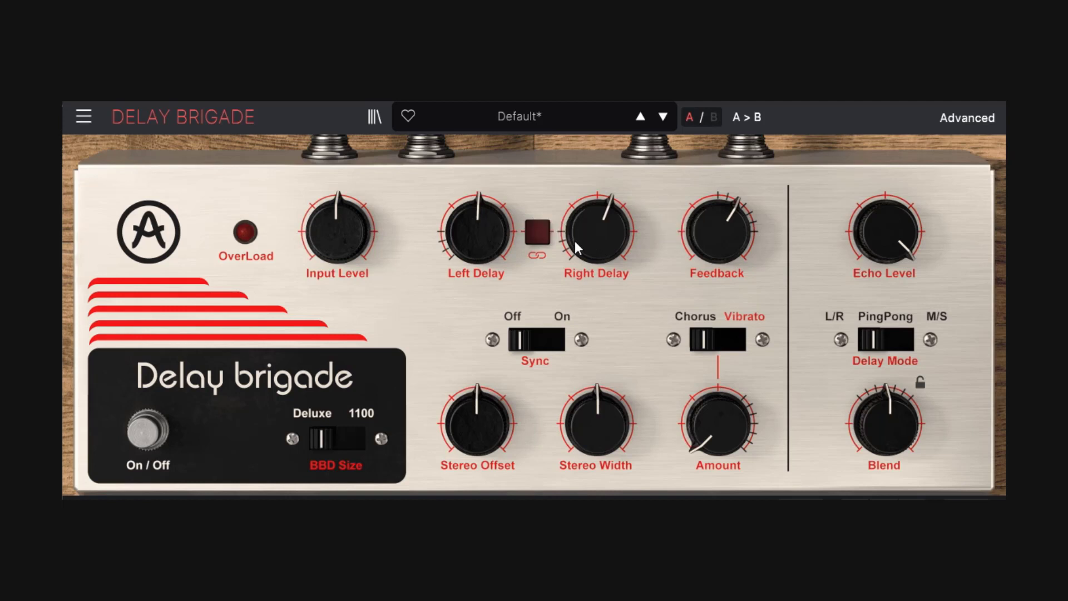
mouse_move(577, 243)
scroll(582, 242, "up", 6)
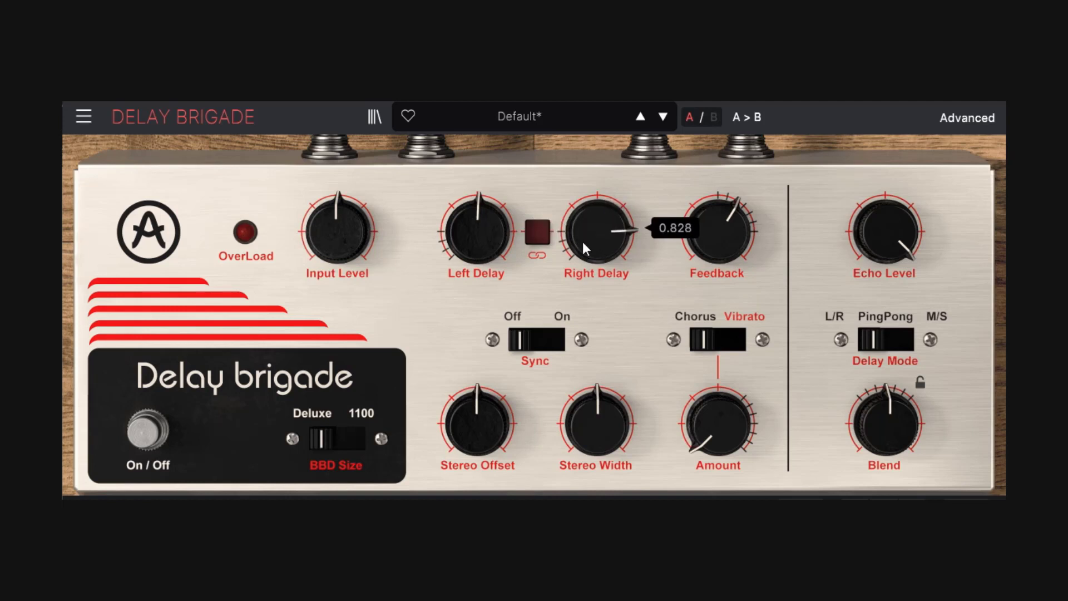
left_click_drag(582, 237, 582, 286)
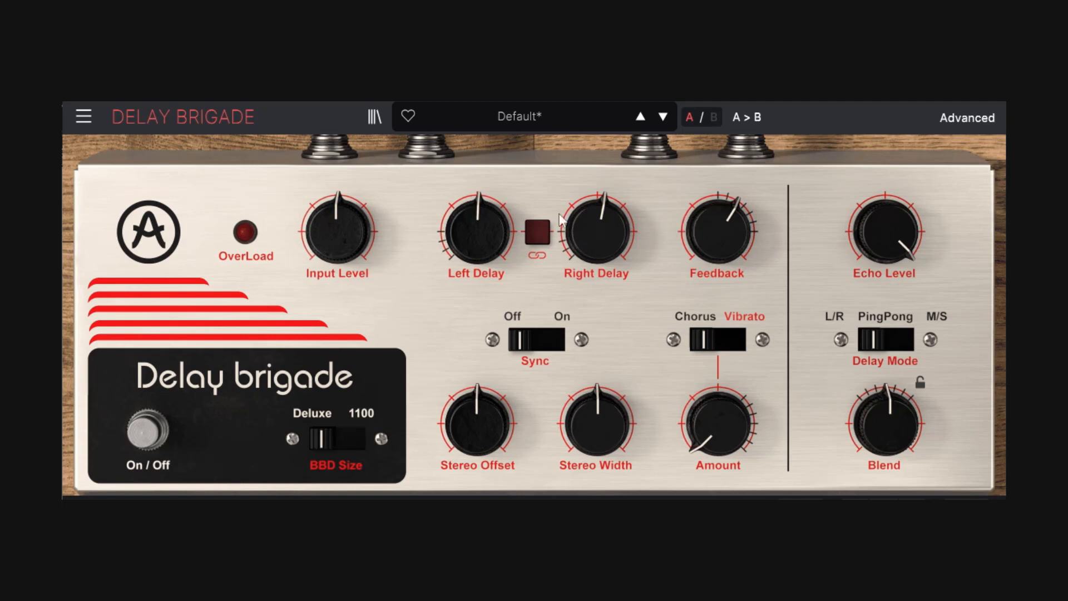
left_click_drag(578, 236, 612, 238)
Toggle the delay link, try an unlinked Right Delay of 0.004, and relink it to the Left Delay
left_click(544, 234)
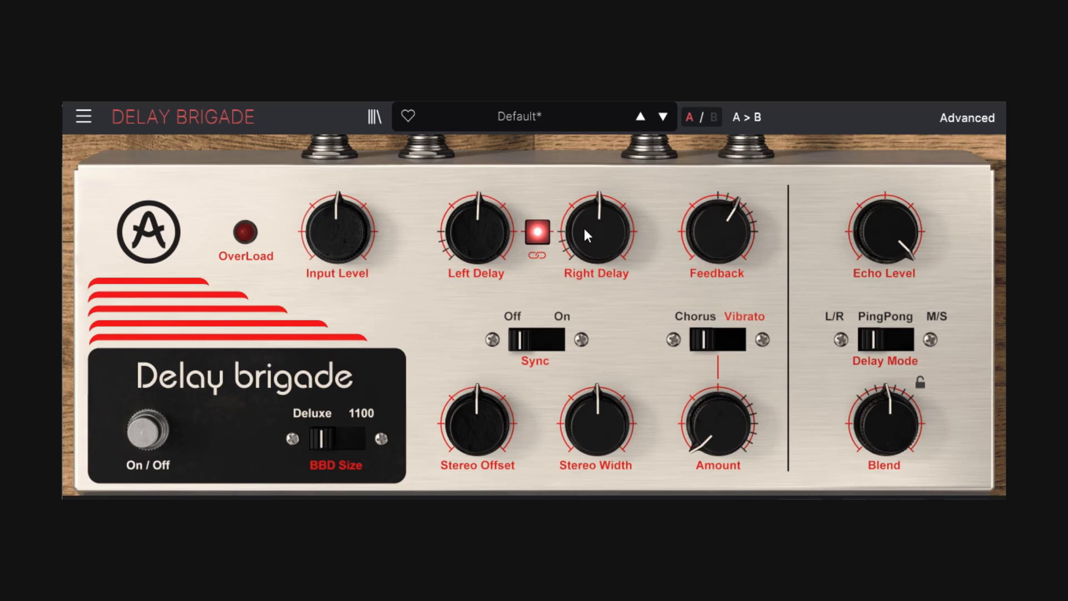
left_click(537, 231)
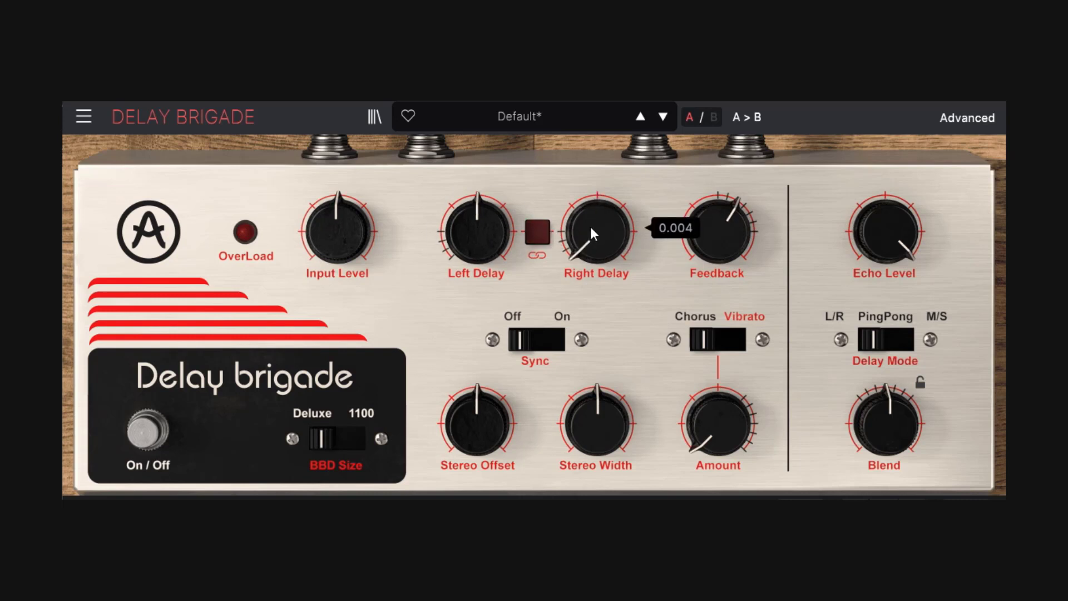
left_click(541, 229)
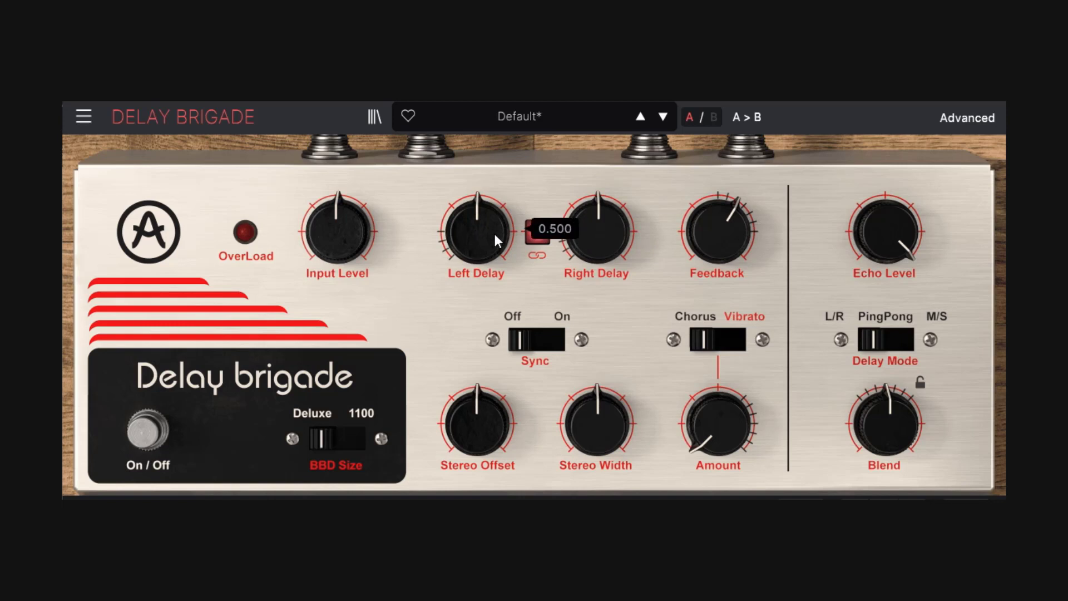
Sweep the linked delay times down to 0.320 and back up to about the middle of their range
left_click_drag(495, 233, 458, 254)
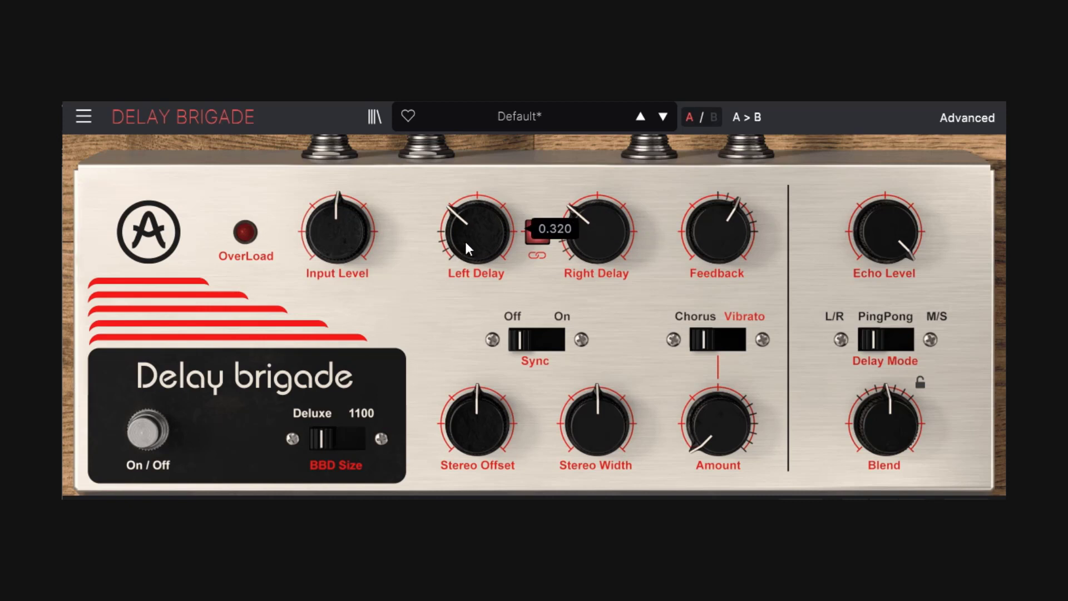
mouse_move(465, 240)
left_mouse_down()
mouse_move(465, 278)
mouse_move(465, 166)
mouse_move(465, 226)
left_mouse_up()
left_click_drag(478, 232, 478, 197)
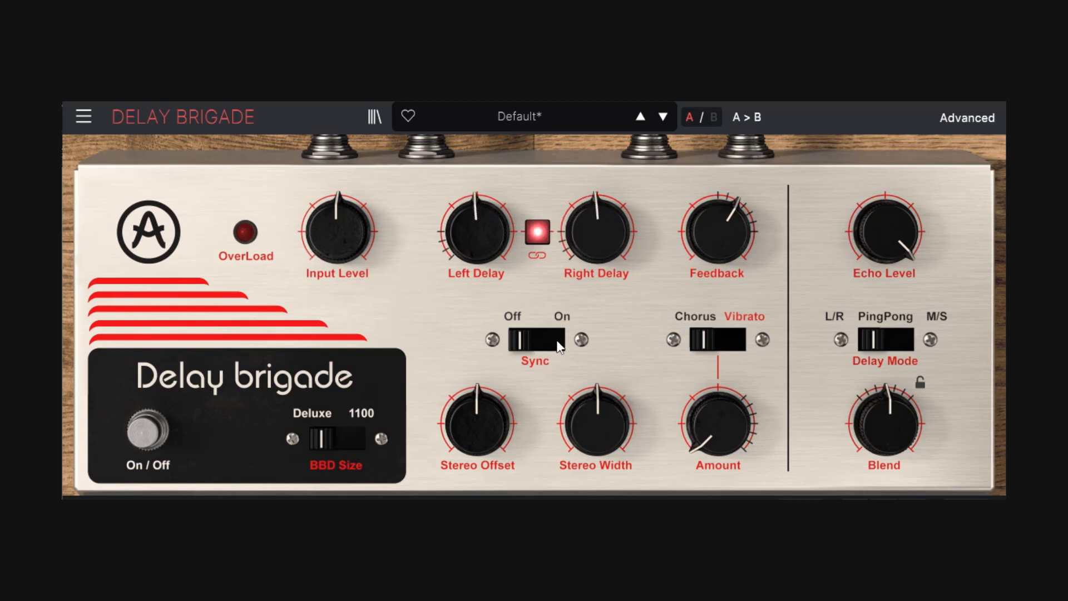
Try different left and right delay times with Sync on, relink the channels, and switch Sync back off
left_click(561, 343)
mouse_move(477, 231)
left_mouse_down()
mouse_move(478, 245)
mouse_move(478, 214)
left_mouse_up()
left_click_drag(572, 237, 590, 279)
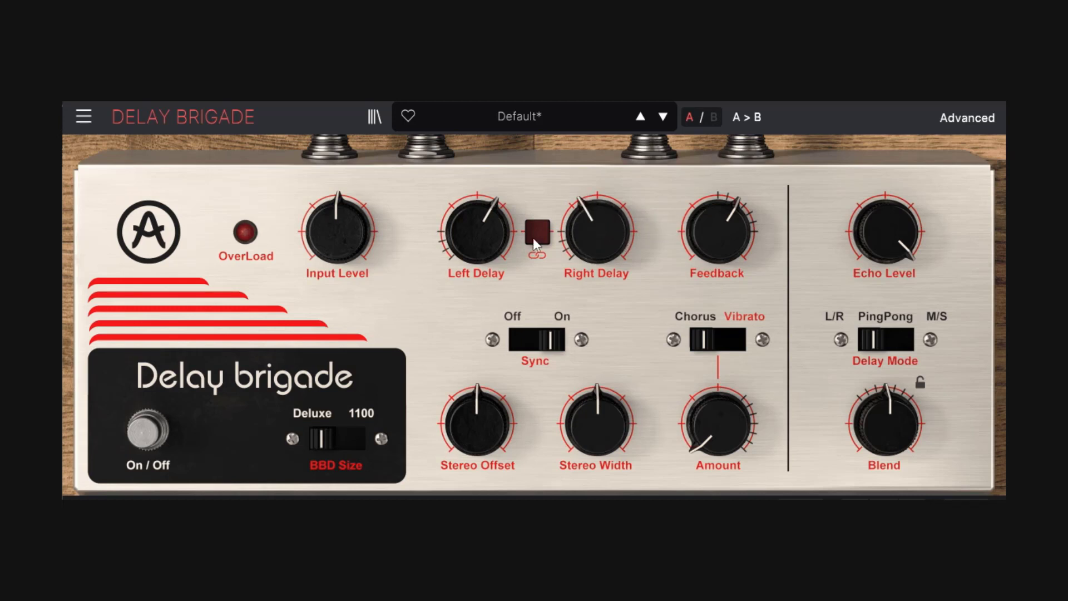
left_click(538, 231)
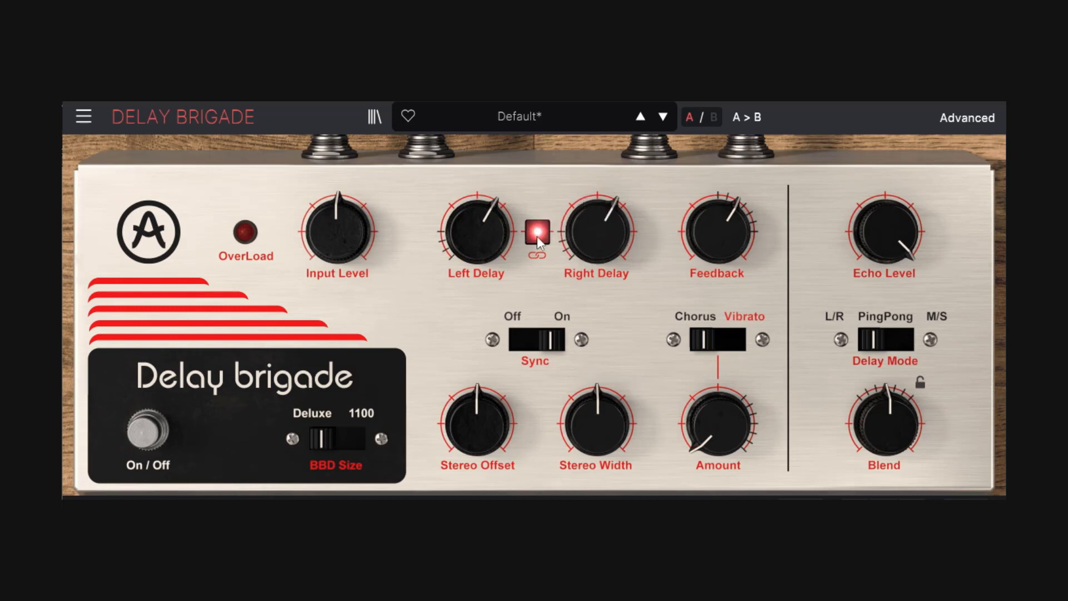
left_click(532, 350)
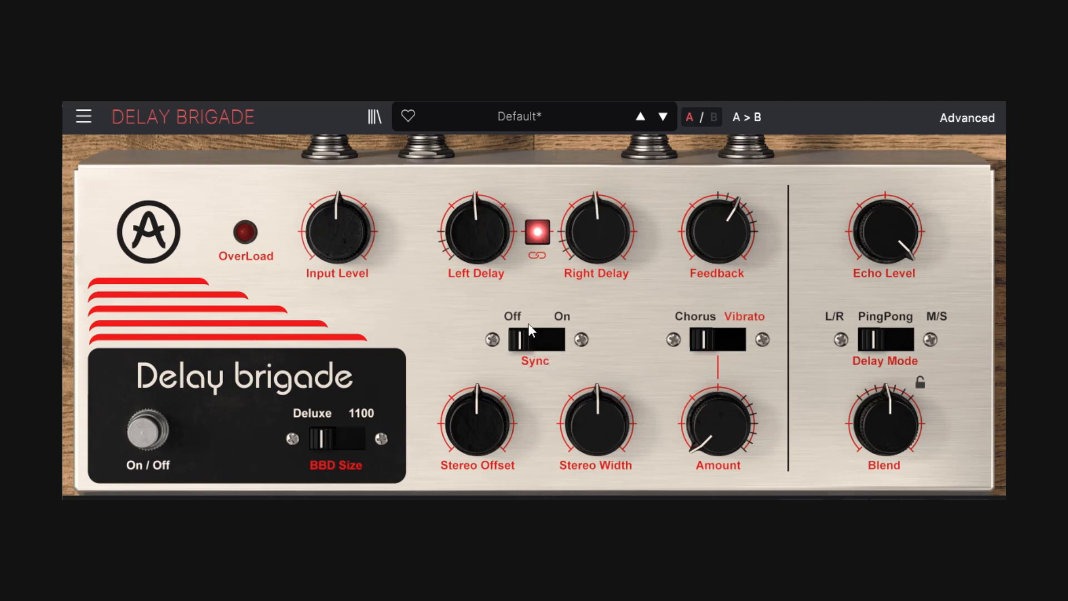
Sweep the linked delay times to maximum, down to 0.132 and back to slightly above the middle
left_click_drag(478, 231, 477, 194)
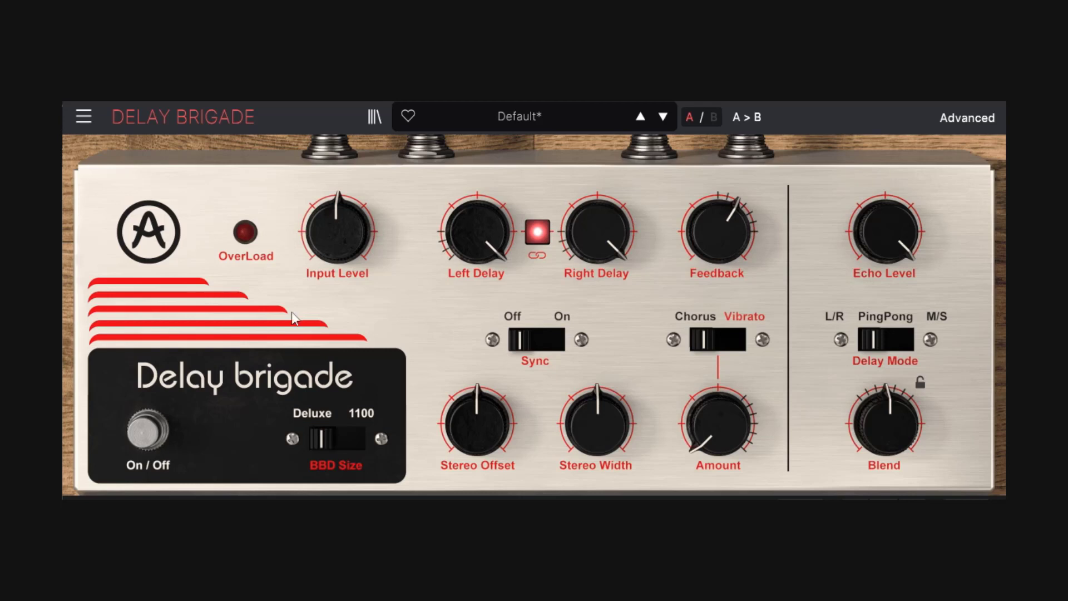
left_click_drag(474, 221, 474, 267)
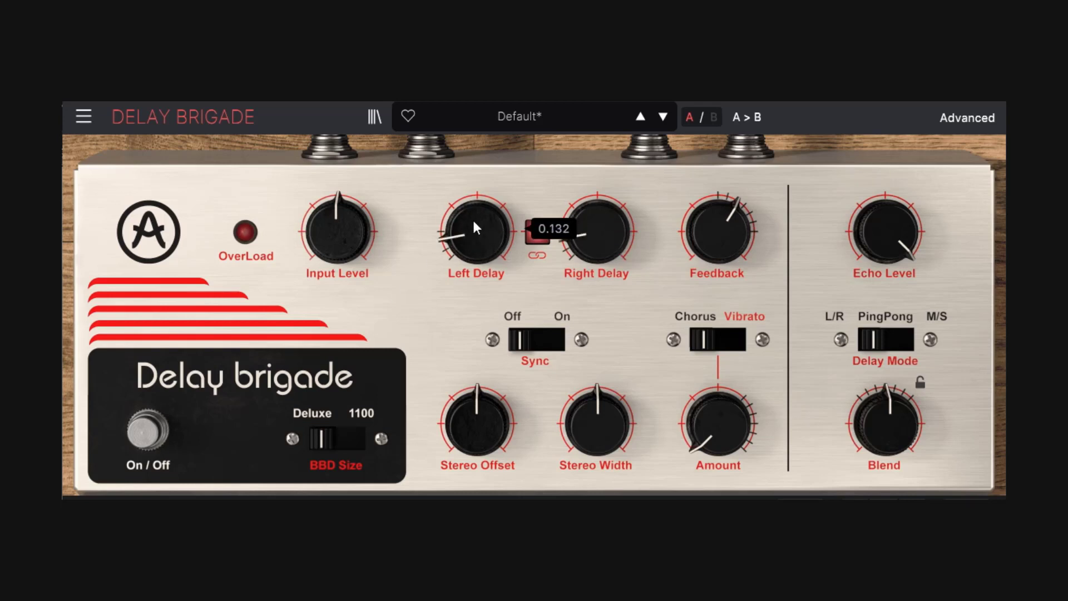
scroll(474, 222, "down", 2)
scroll(476, 228, "up", 10)
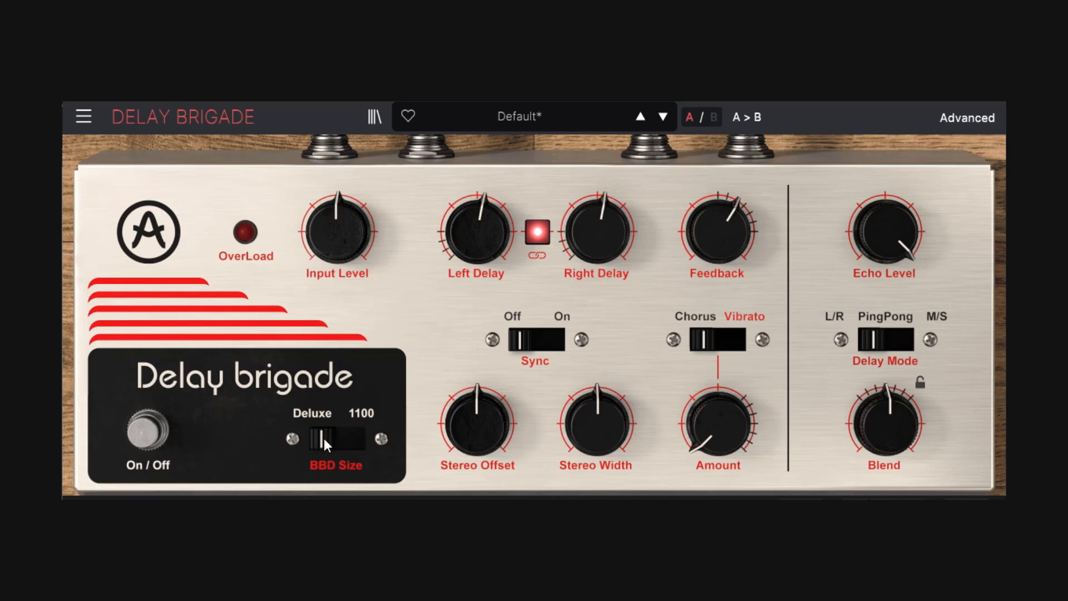
Raise the linked delay times to maximum and compare the Deluxe BBD size with 1100
left_click(355, 436)
mouse_move(480, 253)
left_mouse_down()
mouse_move(480, 229)
mouse_move(486, 242)
left_mouse_up()
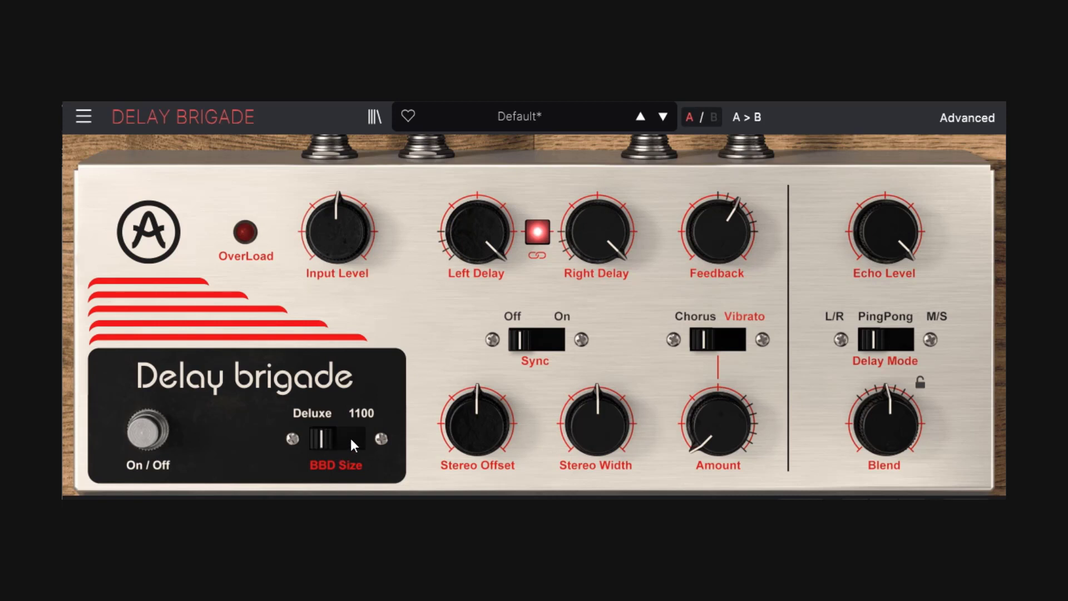
left_click(351, 439)
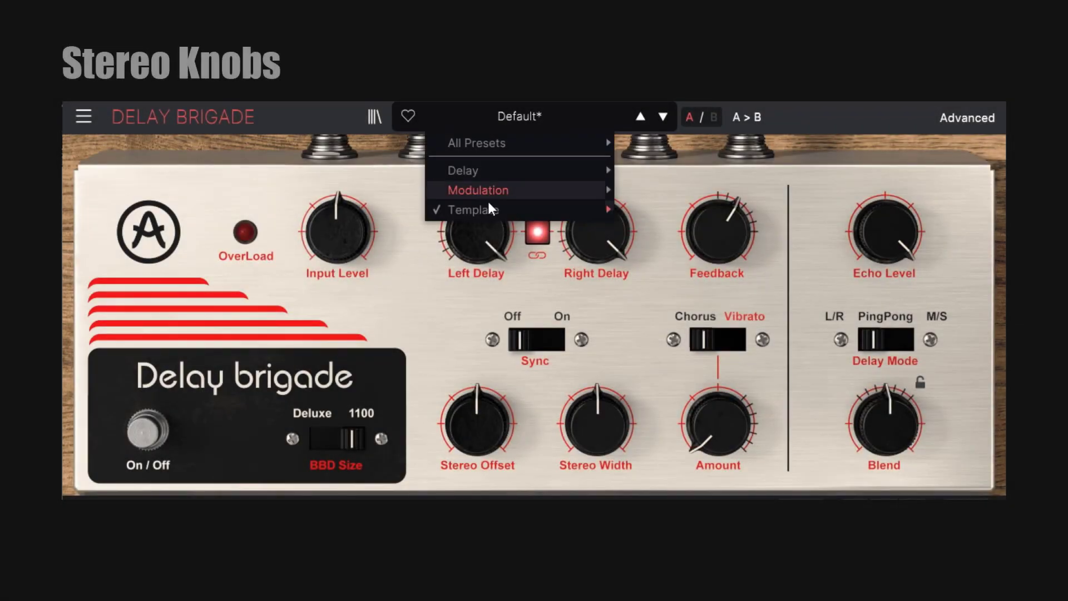
Load the Default preset from the Template category to reset all controls
mouse_move(491, 208)
left_click(671, 213)
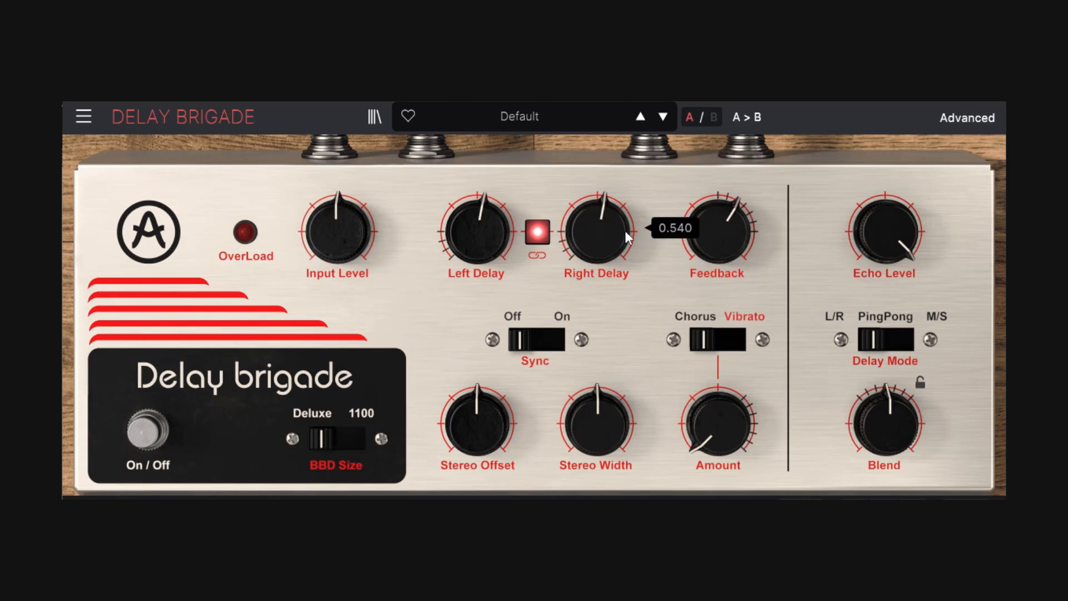
Unlink the channels, try a Right Delay of 0.572, and relink it to the Left Delay
left_click(539, 232)
left_click_drag(598, 231, 598, 226)
left_click(537, 234)
left_click(546, 229)
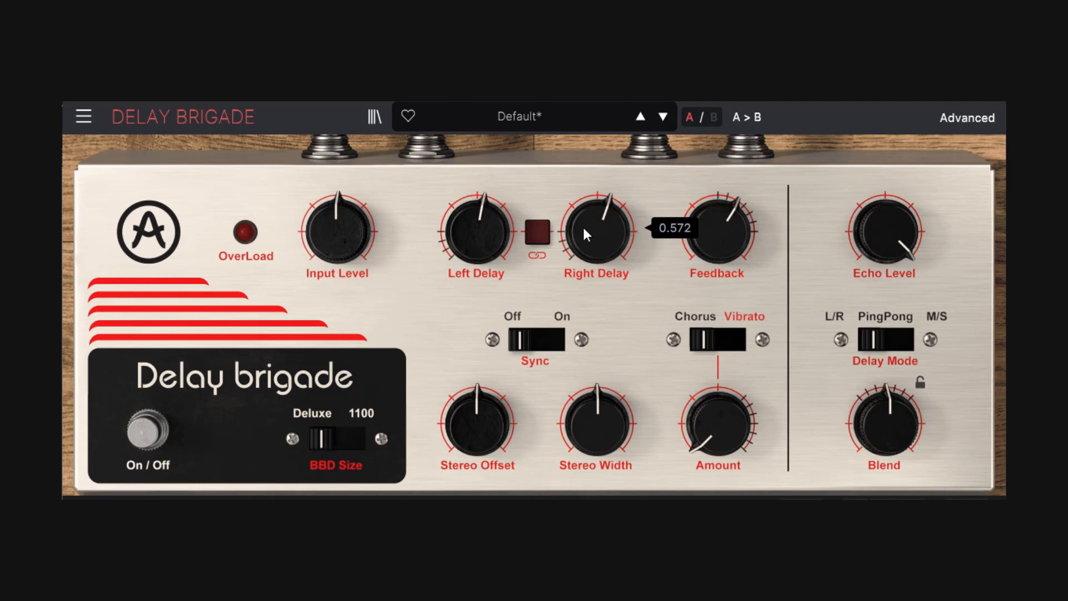
left_click(538, 230)
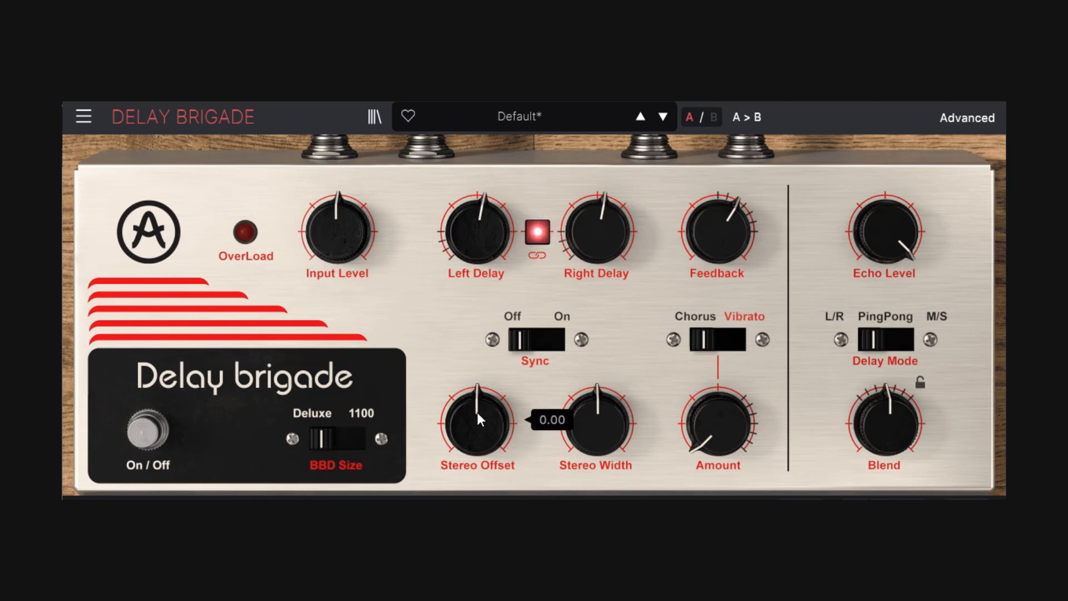
Sweep the Stereo Offset up to 1.00 and down to its minimum
left_click_drag(477, 413, 478, 400)
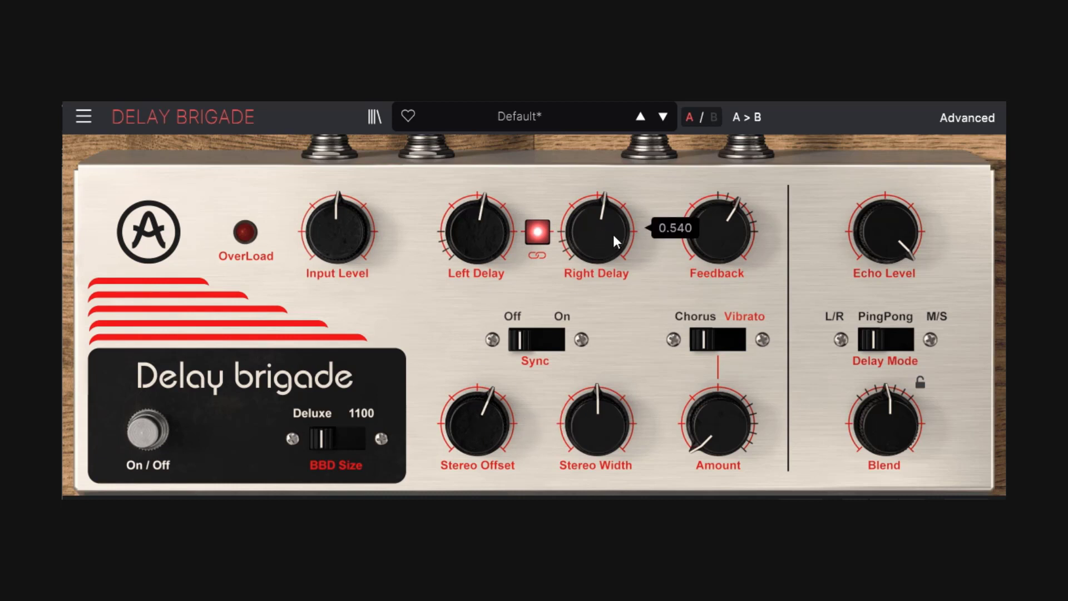
left_click_drag(502, 412, 490, 390)
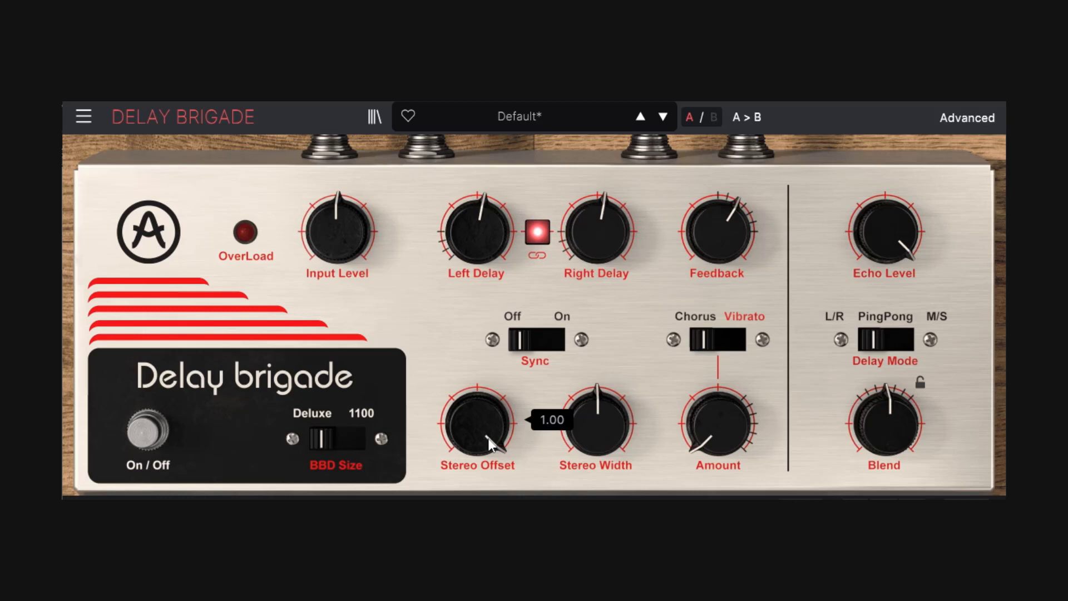
left_click_drag(489, 443, 490, 477)
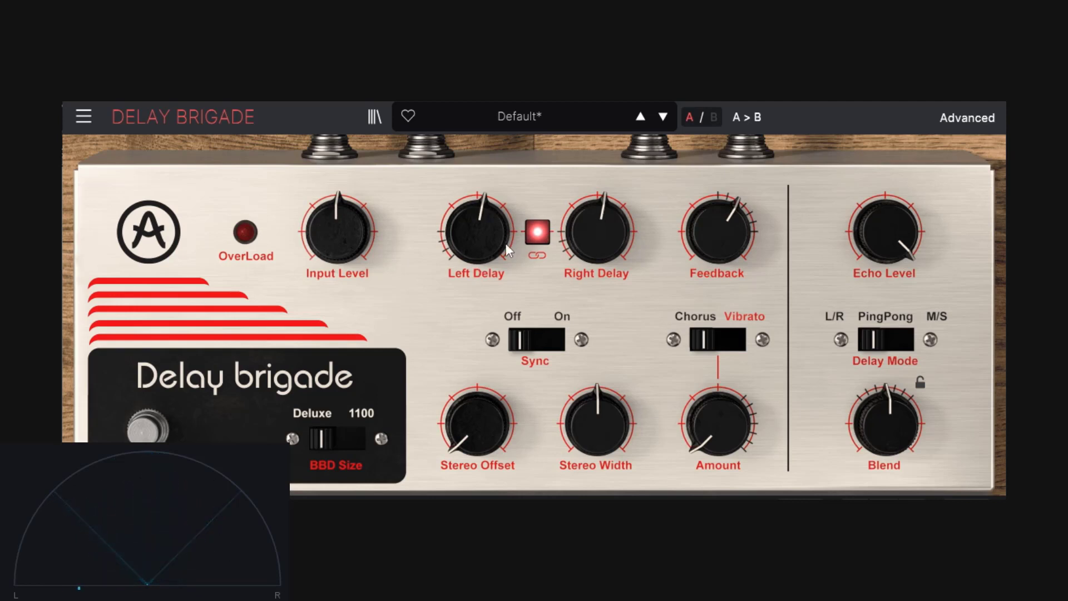
Raise the linked delay times to roughly the three o'clock position and set the Stereo Offset to 0.016 after trying 1.00
mouse_move(495, 251)
left_mouse_down()
mouse_move(495, 215)
mouse_move(495, 250)
left_mouse_up()
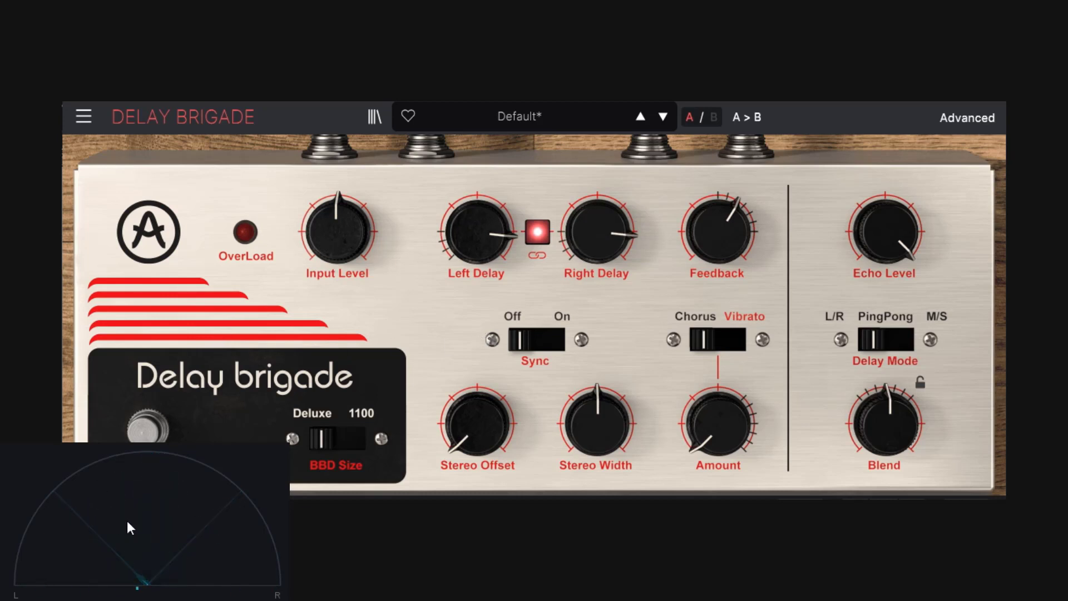
left_click_drag(493, 431, 493, 384)
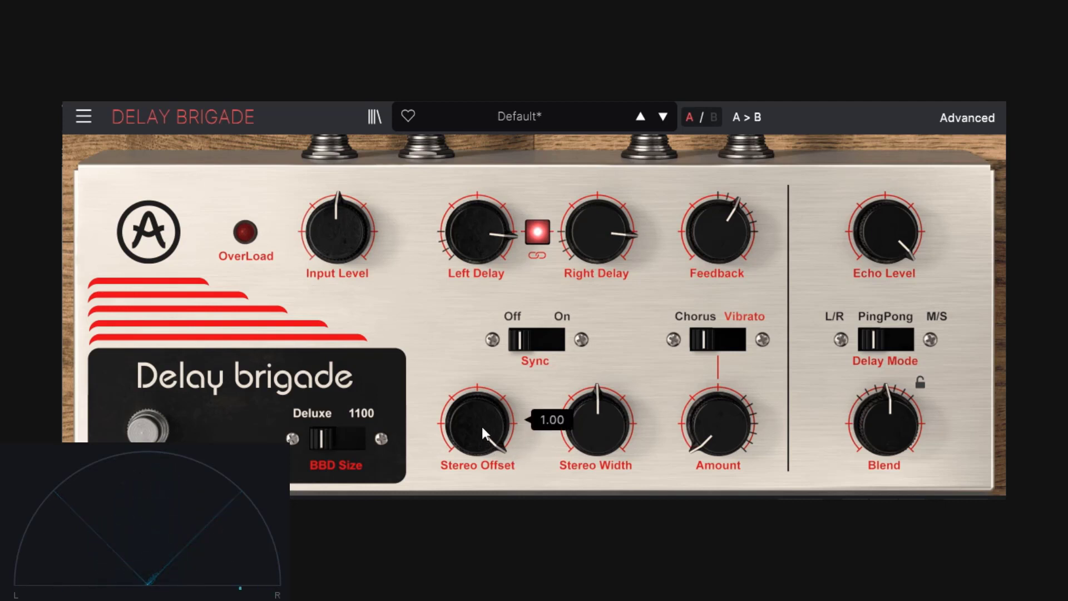
mouse_move(482, 426)
left_mouse_down()
mouse_move(481, 454)
mouse_move(483, 412)
left_mouse_up()
scroll(483, 415, "up", 3)
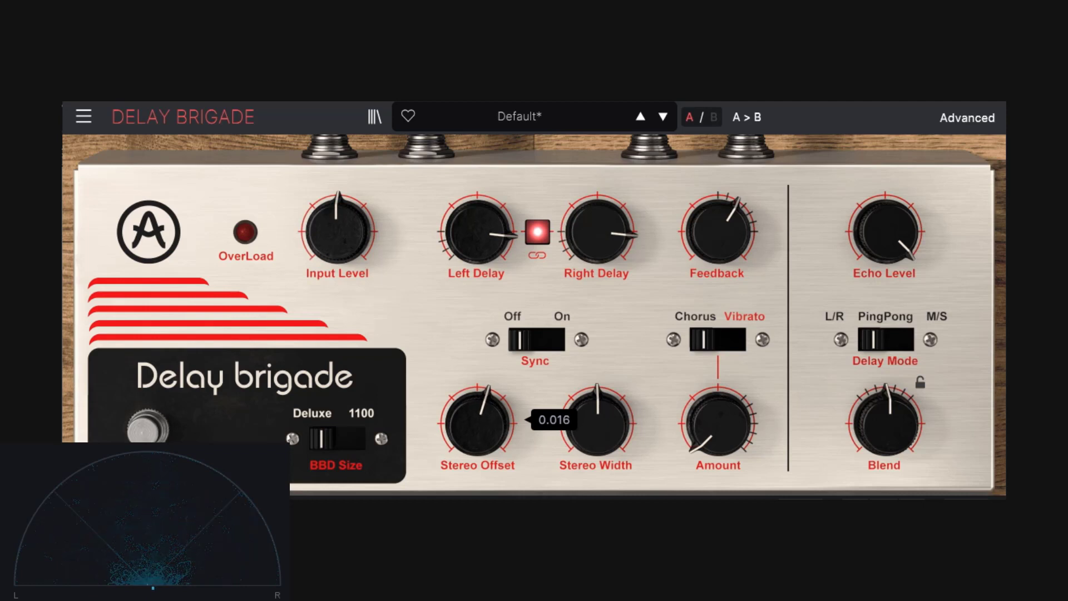
Try the Stereo Offset at its maximum, and reload the Default preset from the Template category
double_click(472, 402)
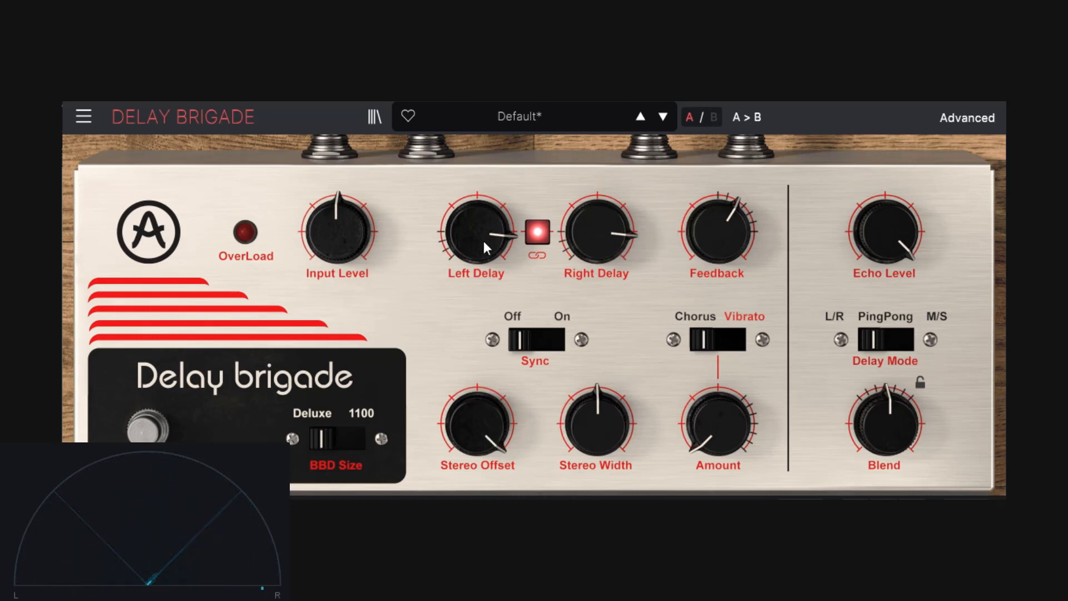
left_click(531, 119)
mouse_move(508, 210)
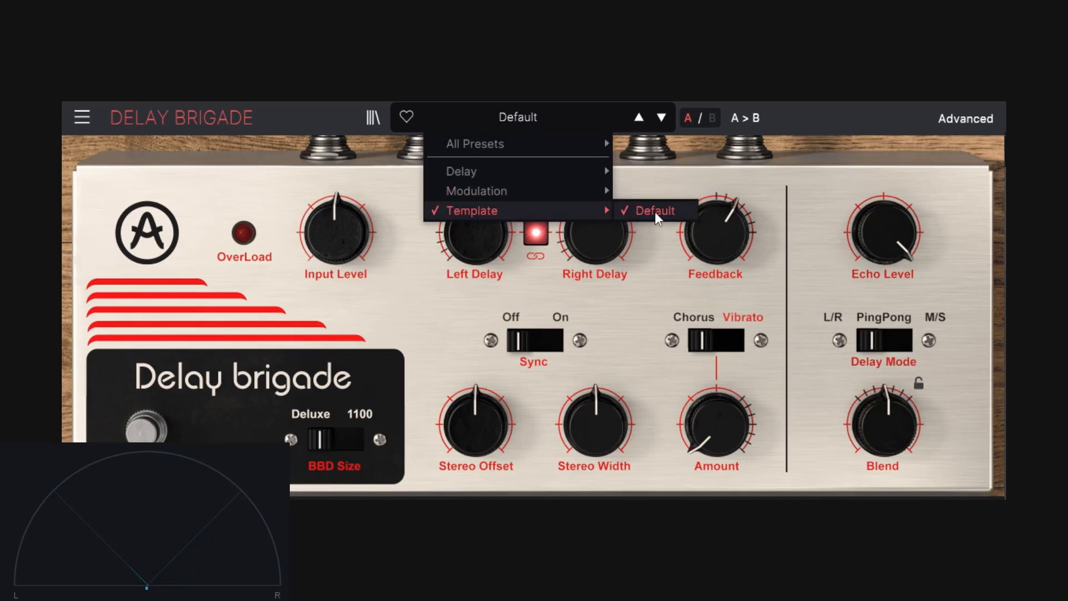
left_click(655, 211)
Try the Stereo Offset slightly above centre and reset it to its middle position
mouse_move(592, 431)
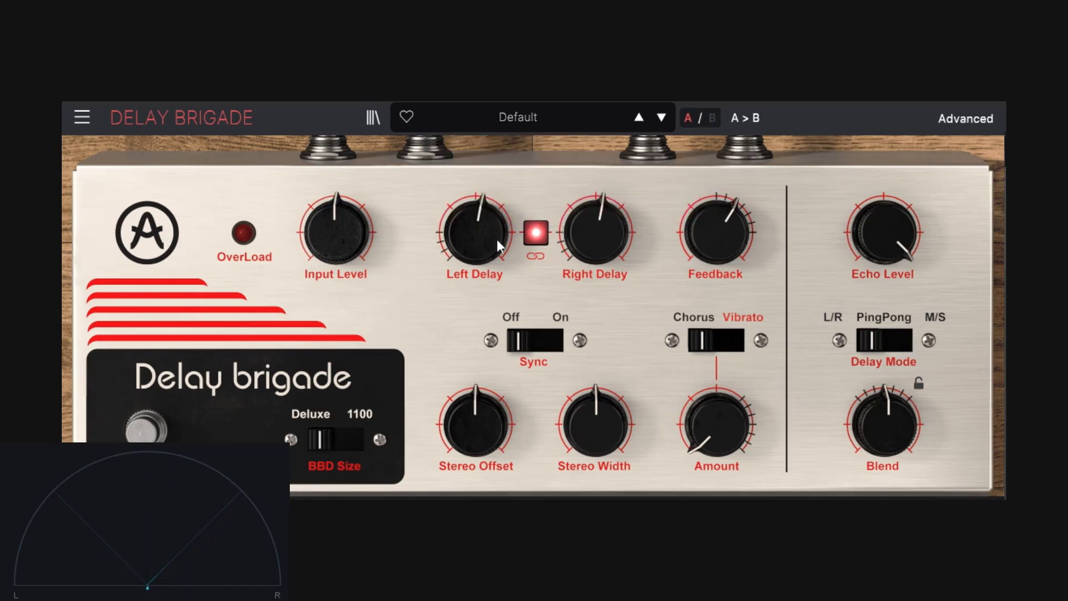
mouse_move(501, 430)
left_mouse_down()
mouse_move(499, 421)
mouse_move(494, 440)
left_mouse_up()
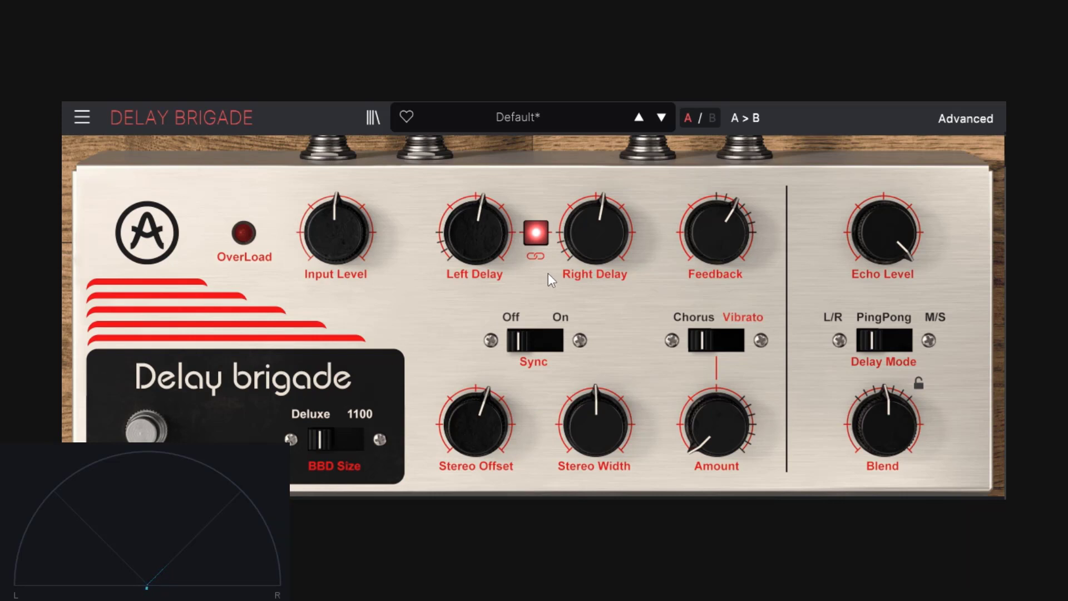
double_click(495, 414)
Lower the Stereo Width to 0.00 % and raise it to 200 %
mouse_move(590, 442)
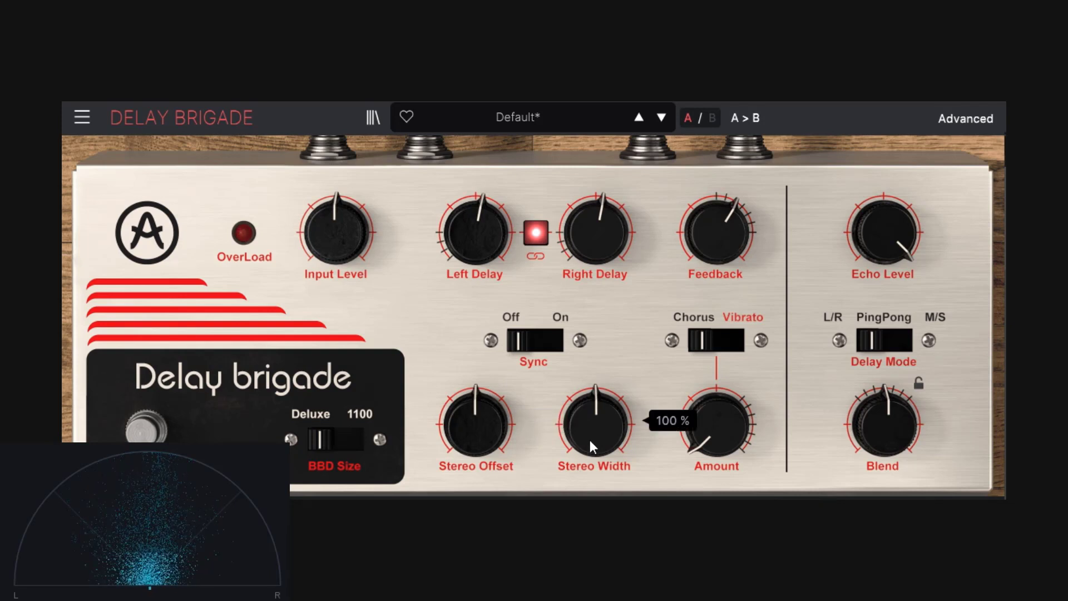
double_click(590, 437)
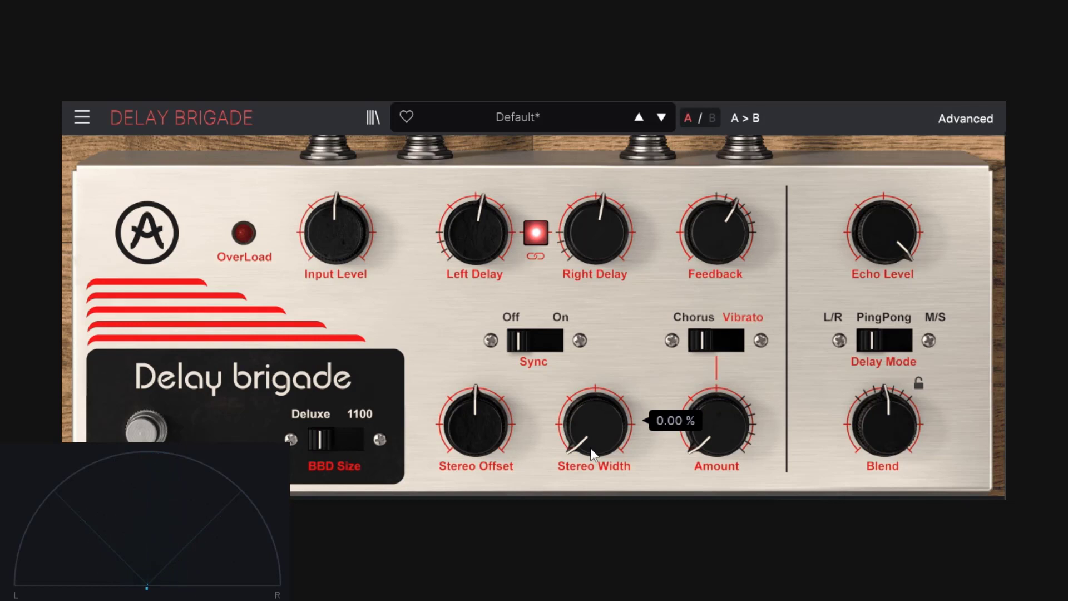
left_click_drag(591, 454, 591, 454)
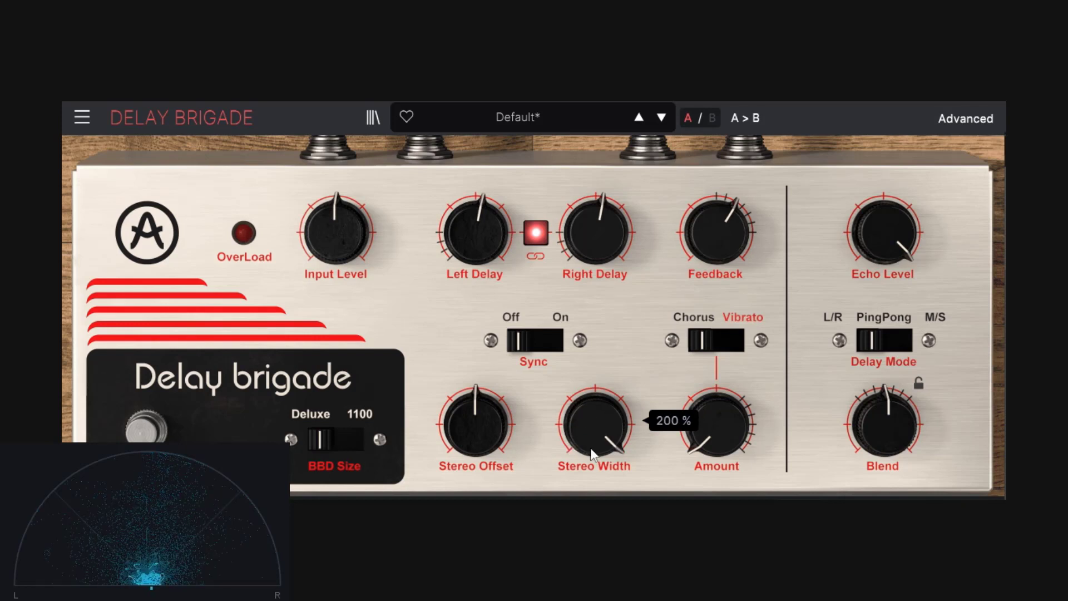
mouse_move(575, 416)
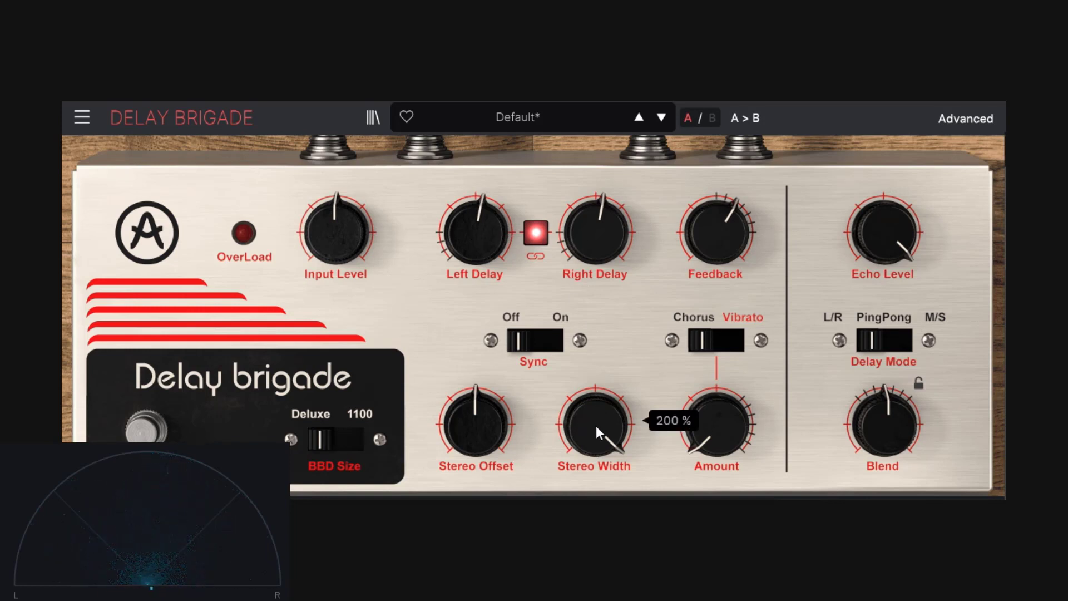
mouse_move(591, 432)
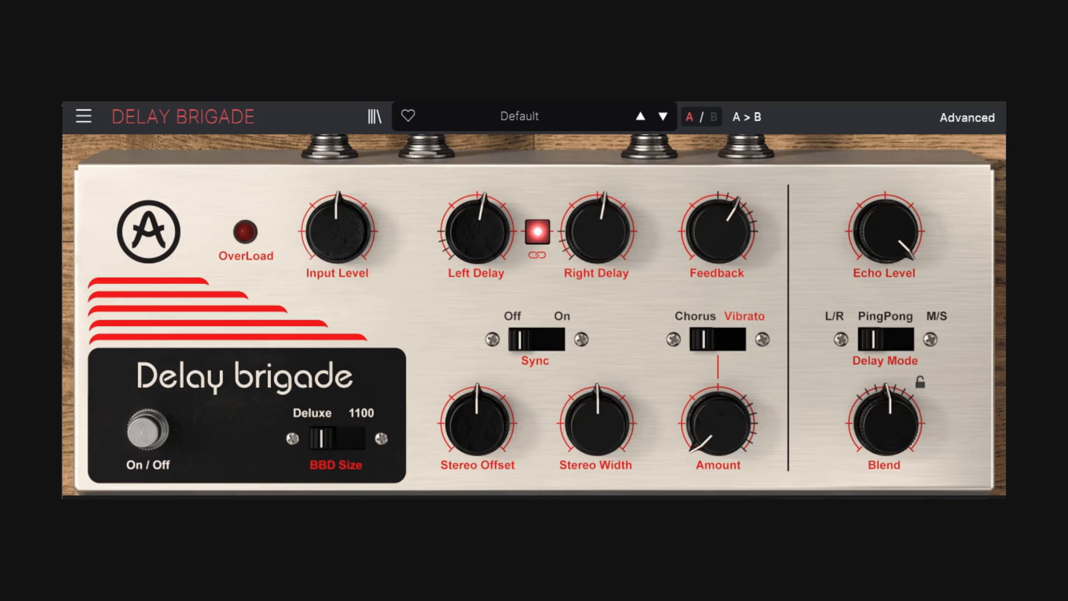
Switch the pedal off and on, and sweep the Feedback through 0.864 and its extremes, leaving it at roughly two o'clock
left_click(146, 430)
left_click(146, 430)
mouse_move(735, 237)
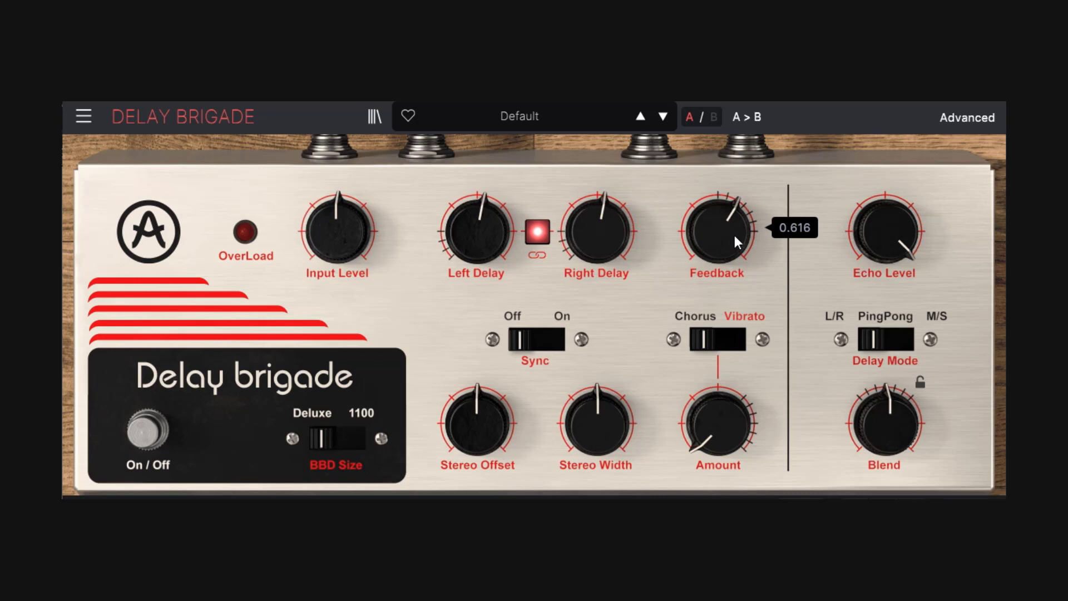
left_click_drag(735, 235, 734, 209)
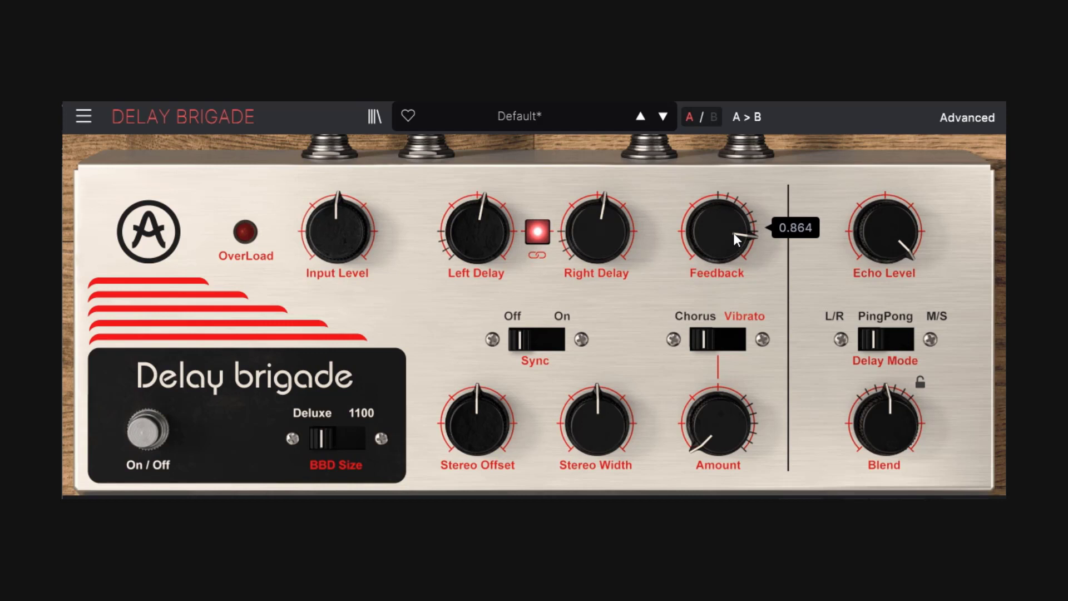
left_click_drag(733, 233, 733, 322)
left_click_drag(733, 233, 734, 129)
left_click_drag(726, 219, 716, 239)
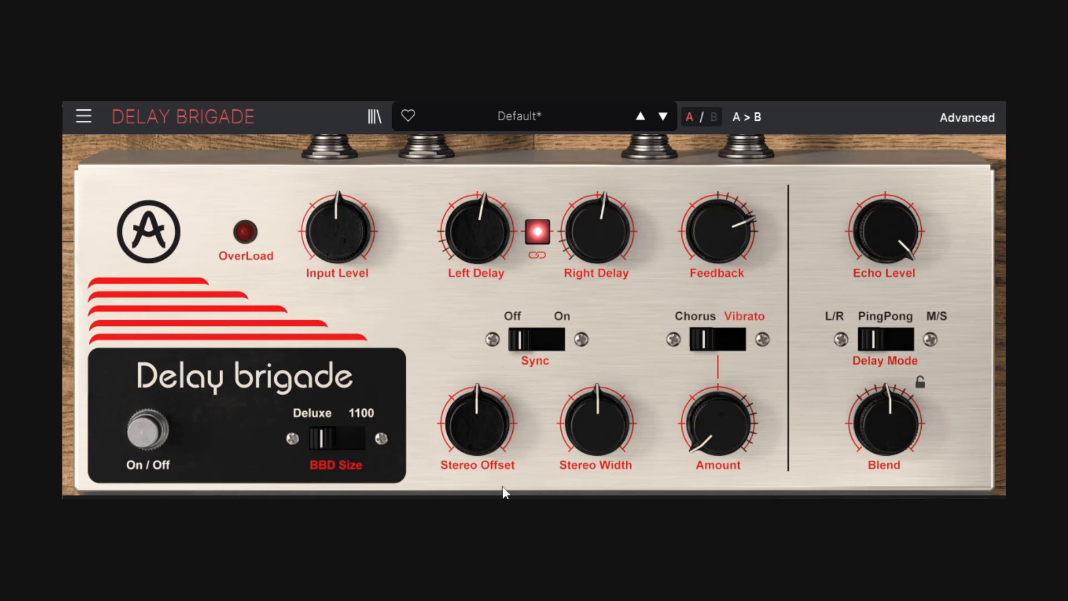
Sweep the chorus Amount up through 0.544 and back to zero, and set it to 0.796
left_click_drag(749, 438, 750, 388)
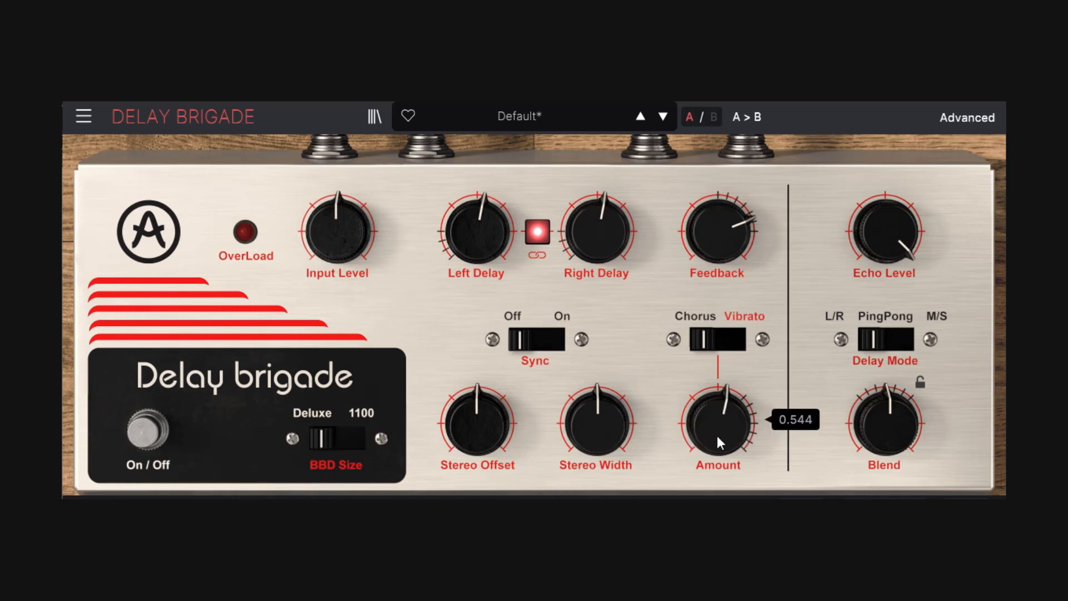
left_click_drag(719, 443, 720, 418)
double_click(717, 437)
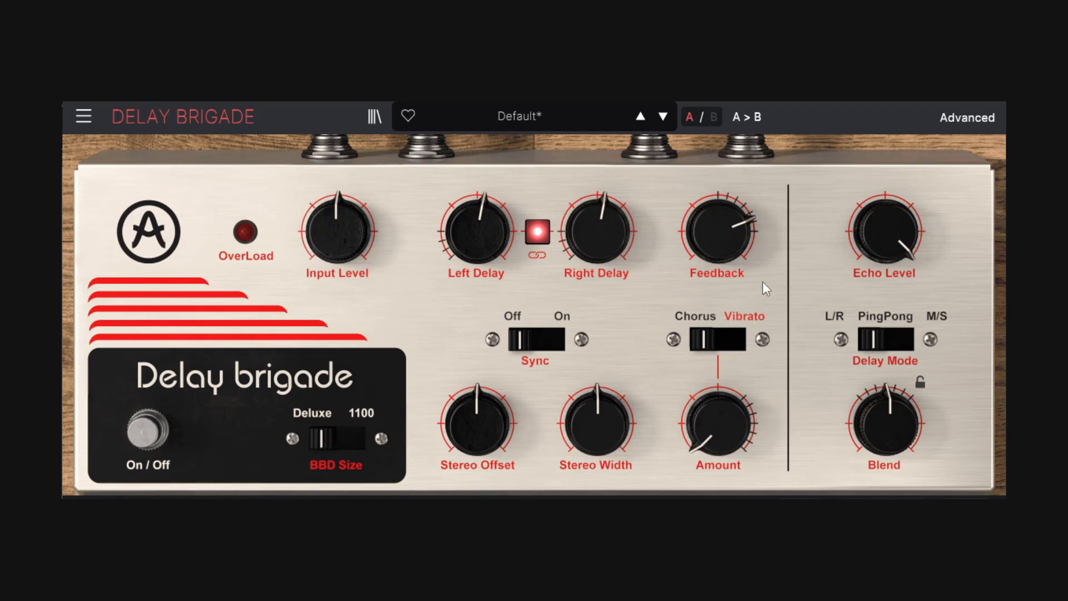
mouse_move(729, 436)
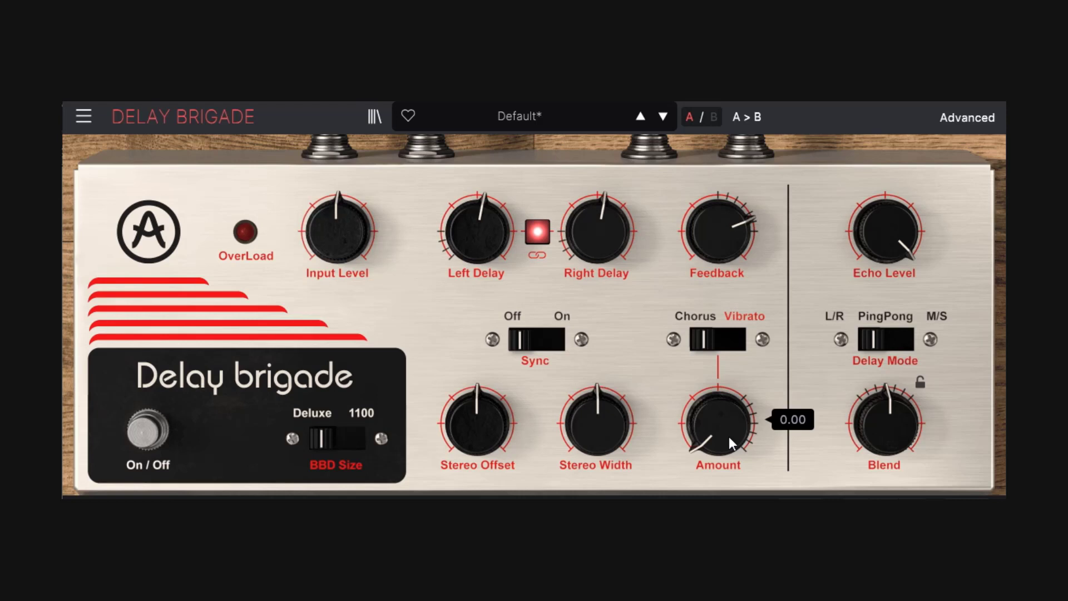
left_click_drag(729, 437, 729, 383)
left_click_drag(723, 432, 723, 484)
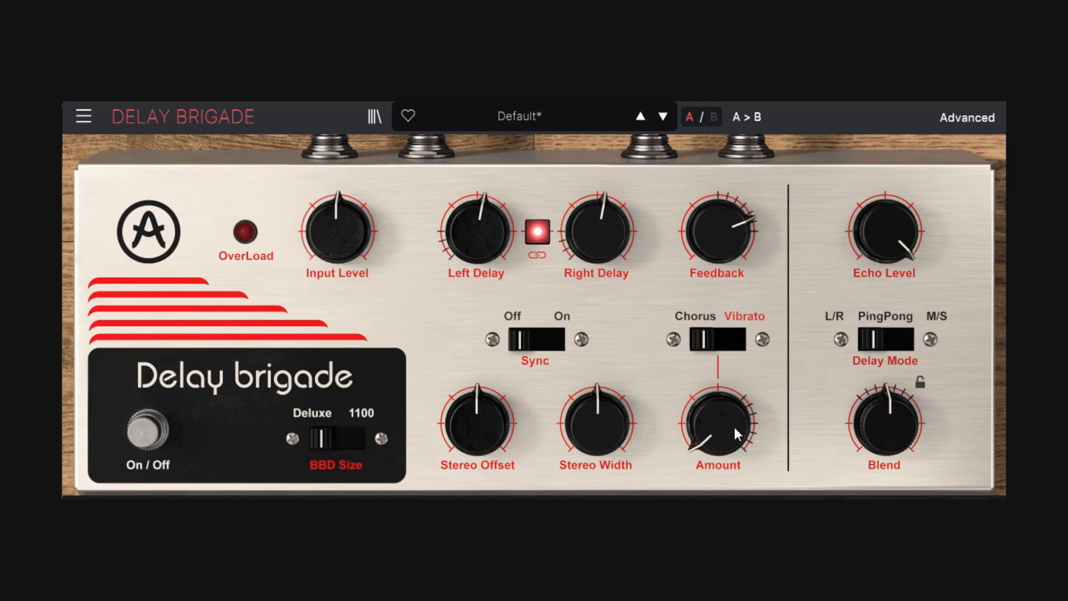
mouse_move(725, 438)
mouse_move(723, 437)
left_mouse_down()
mouse_move(723, 396)
mouse_move(723, 437)
left_mouse_up()
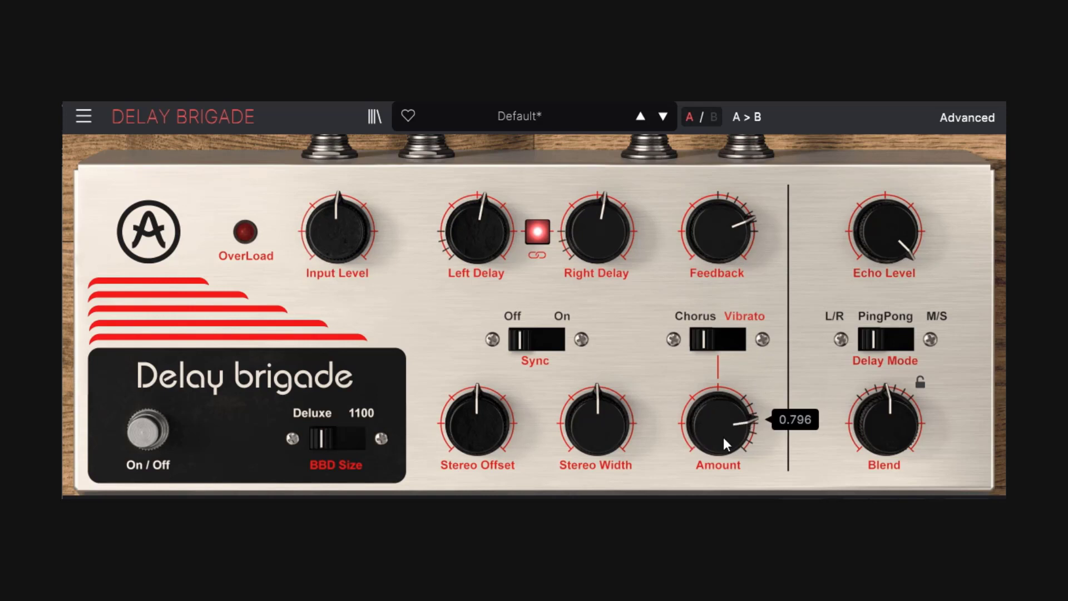
Audition the chorus with Blend at maximum and Amount at 0.00 and 0.740, and return Blend to its middle position
mouse_move(890, 437)
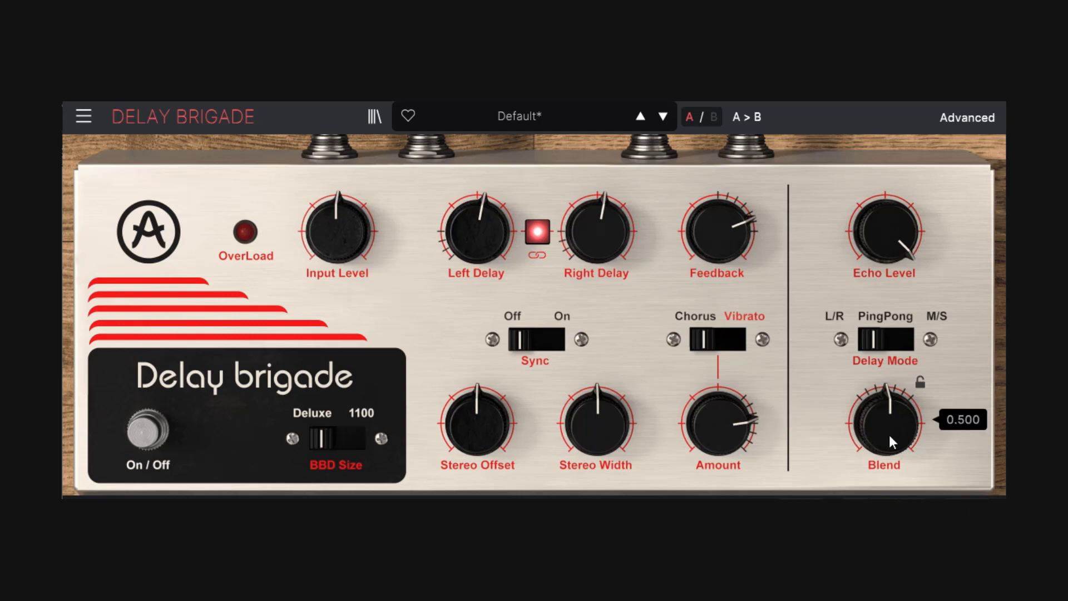
left_click_drag(889, 435, 889, 410)
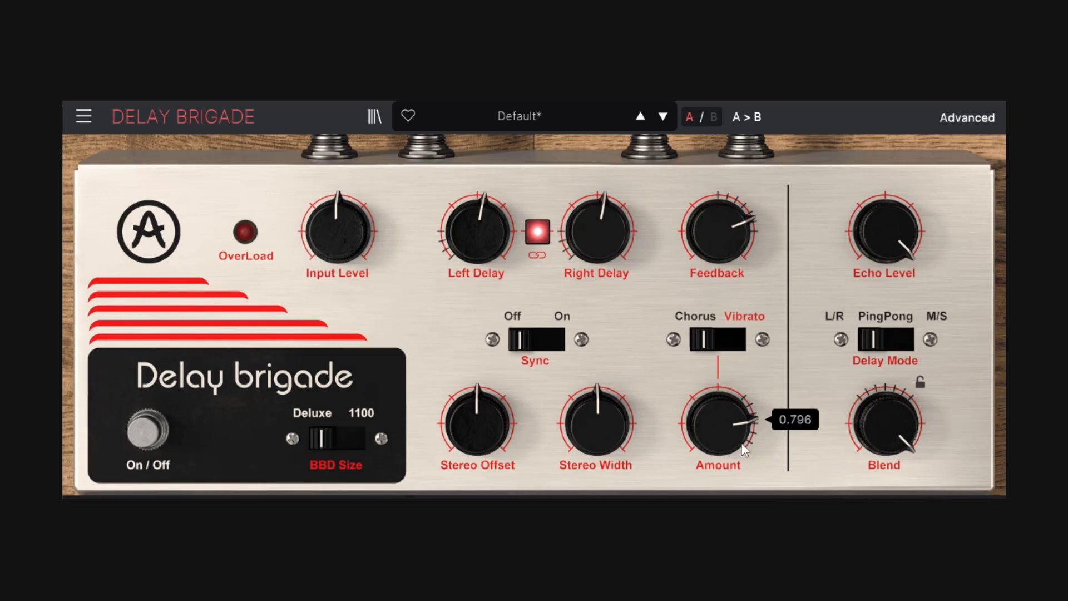
double_click(723, 433)
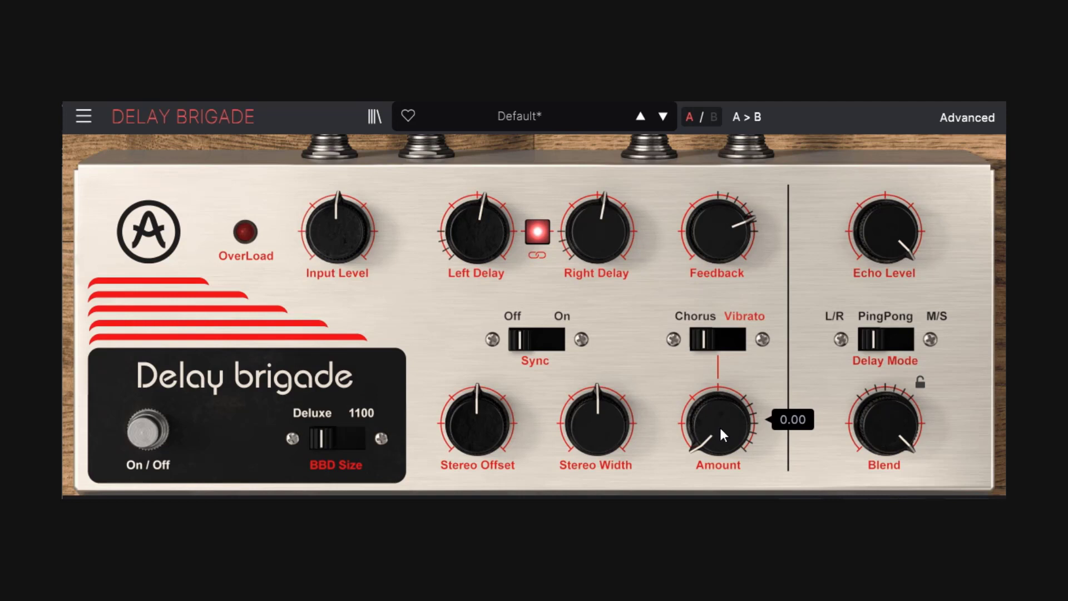
left_click_drag(721, 429, 721, 359)
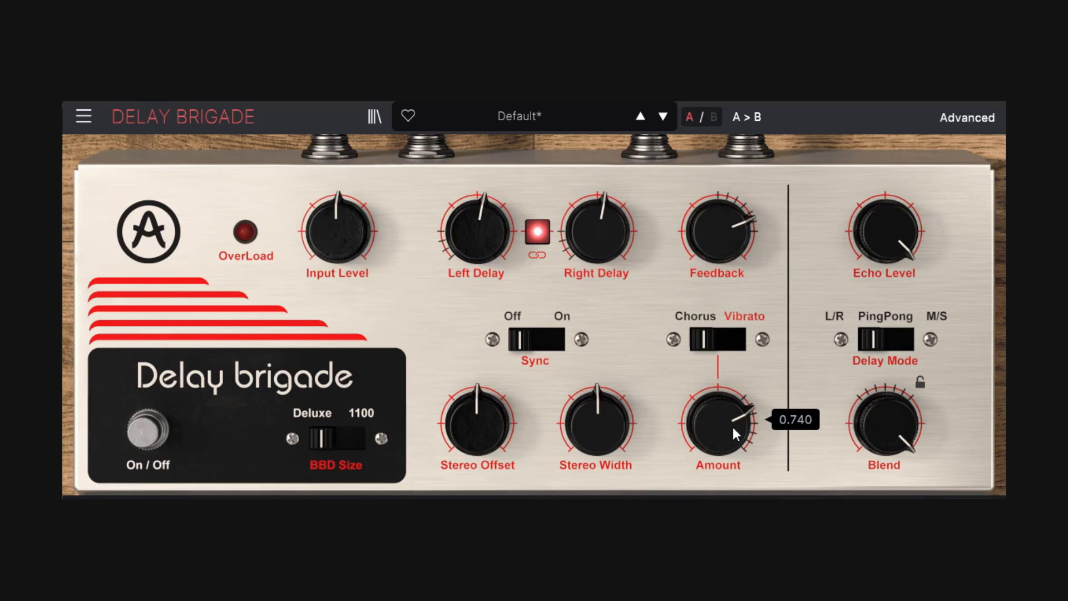
left_click_drag(887, 425, 887, 475)
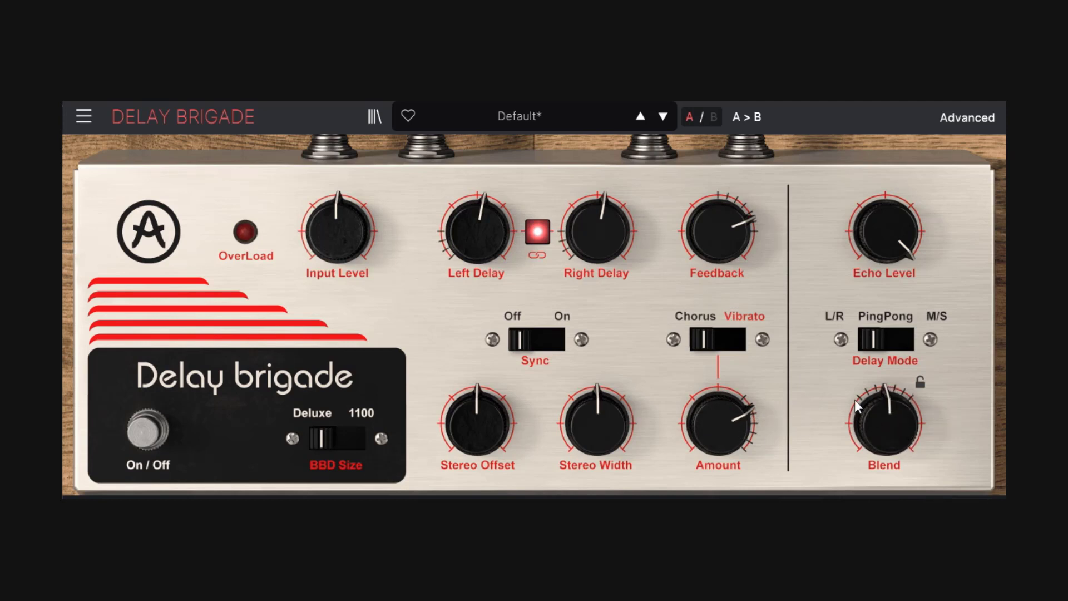
Switch the modulation to Vibrato with Blend at maximum, and sweep the Amount between 0.00 and maximum, leaving it at maximum
left_click(740, 345)
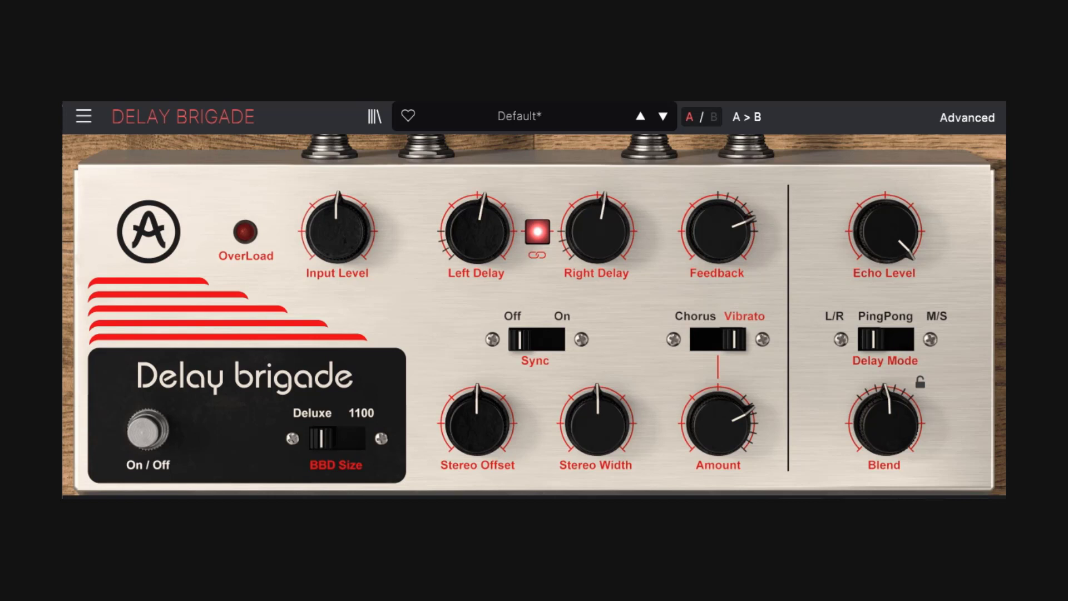
left_click_drag(883, 414, 905, 436)
left_click_drag(722, 431, 722, 406)
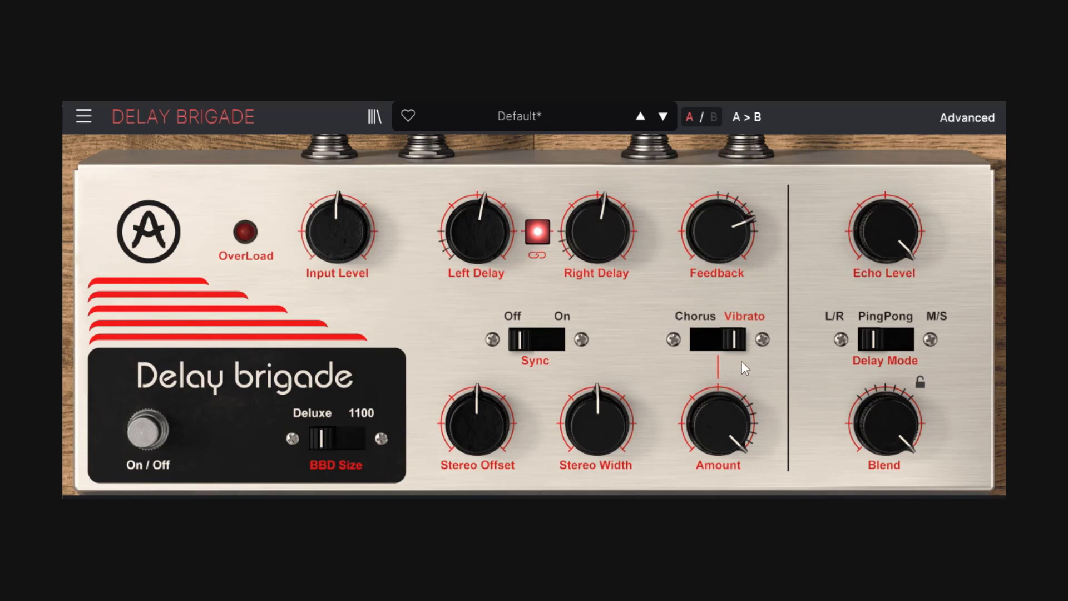
left_click_drag(732, 414, 732, 467)
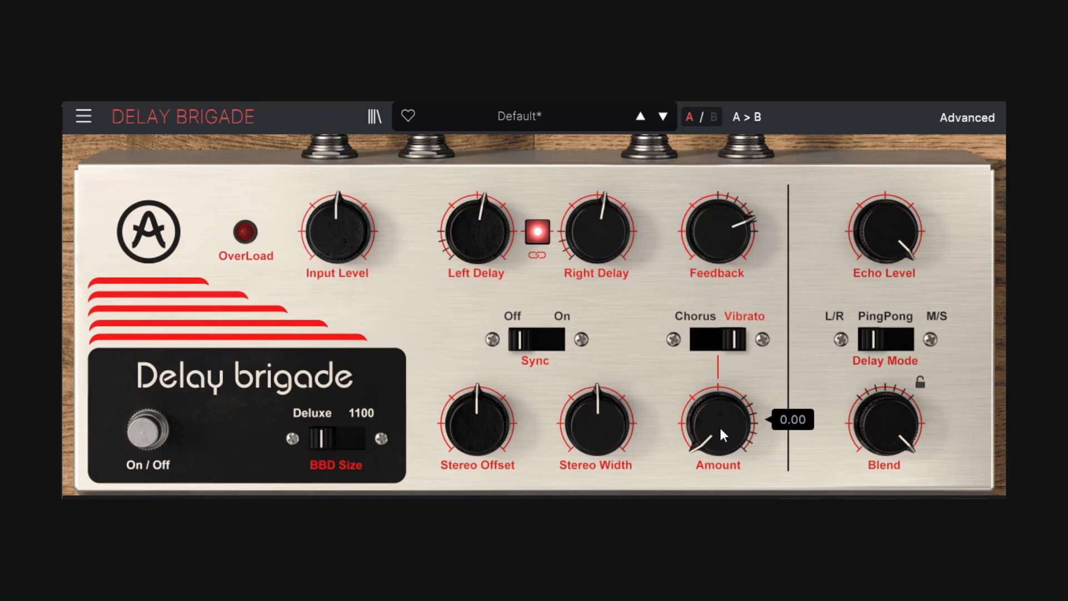
left_click_drag(720, 426, 720, 373)
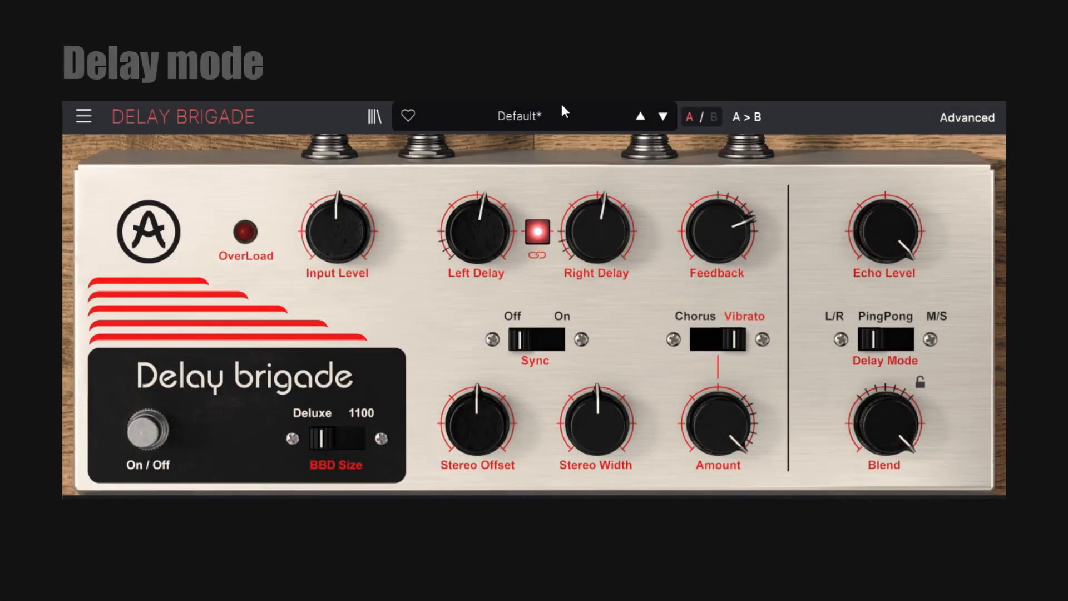
Load the Default preset from the Template category to reset the modulation, Feedback and Blend settings
left_click(557, 116)
mouse_move(512, 205)
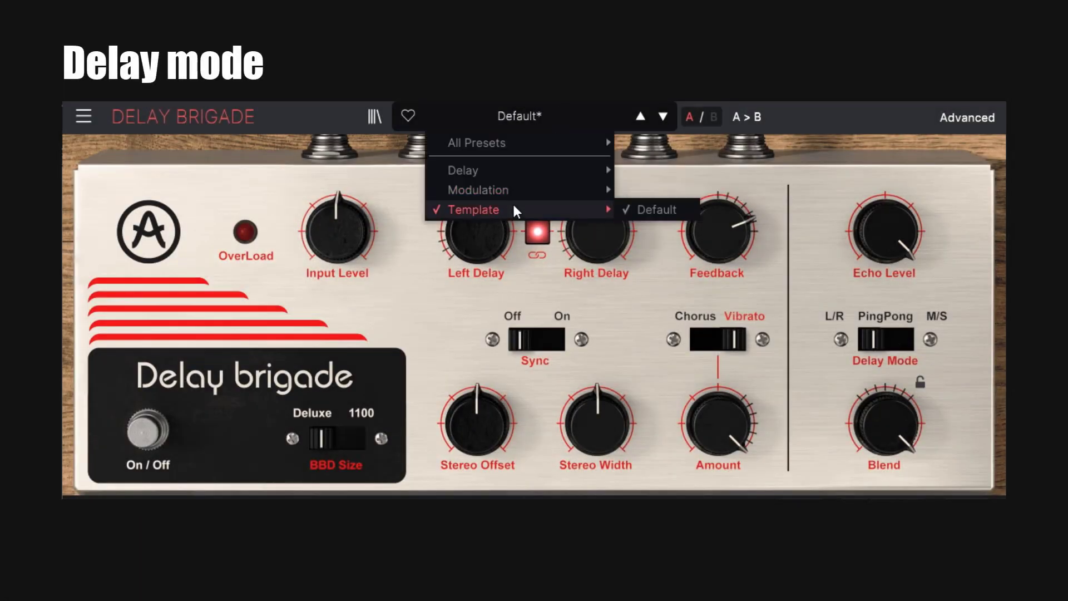
left_click(669, 207)
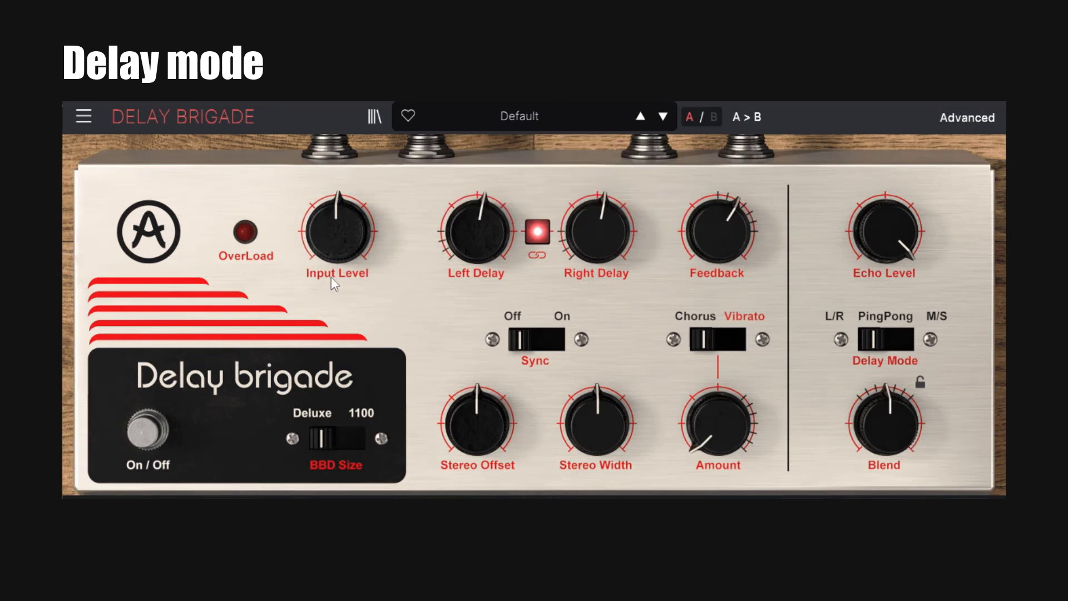
left_click(983, 118)
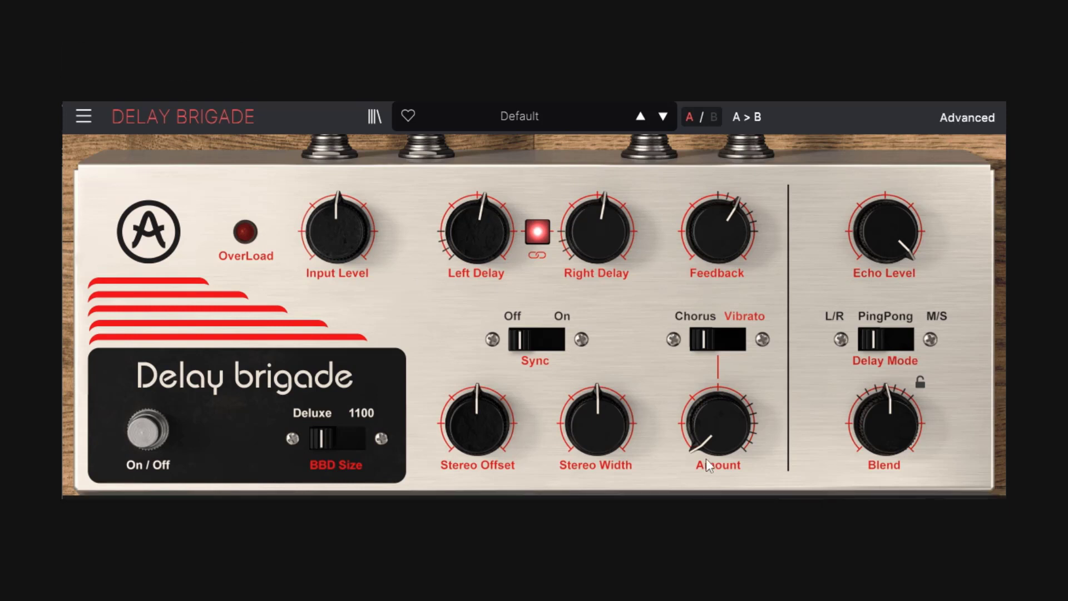
mouse_move(729, 460)
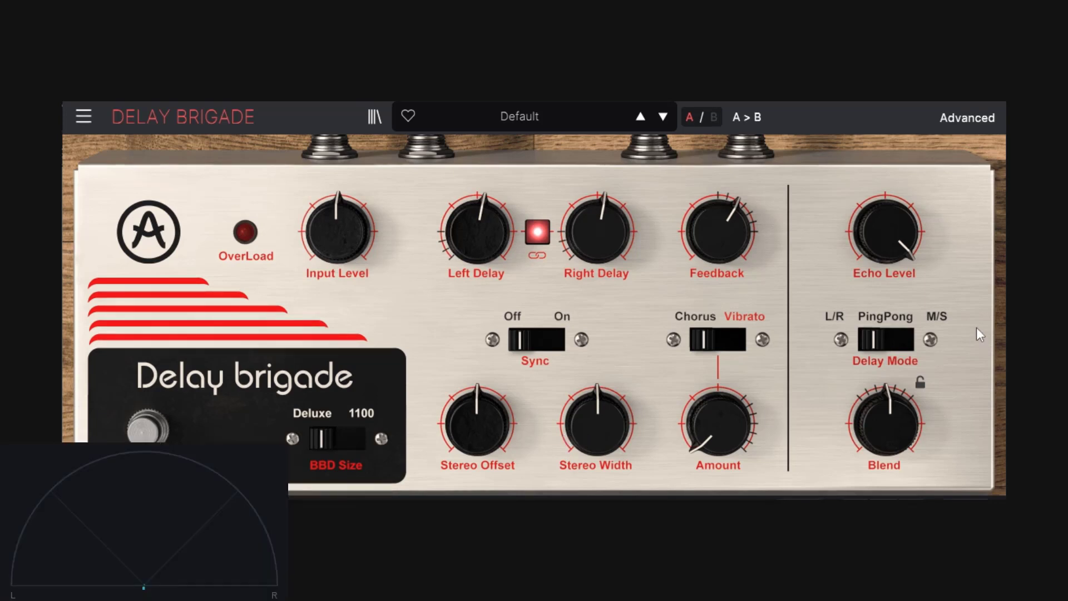
Switch the Delay Mode through PingPong, M/S and L/R, leave it on M/S, and bypass the pedal
left_click(885, 338)
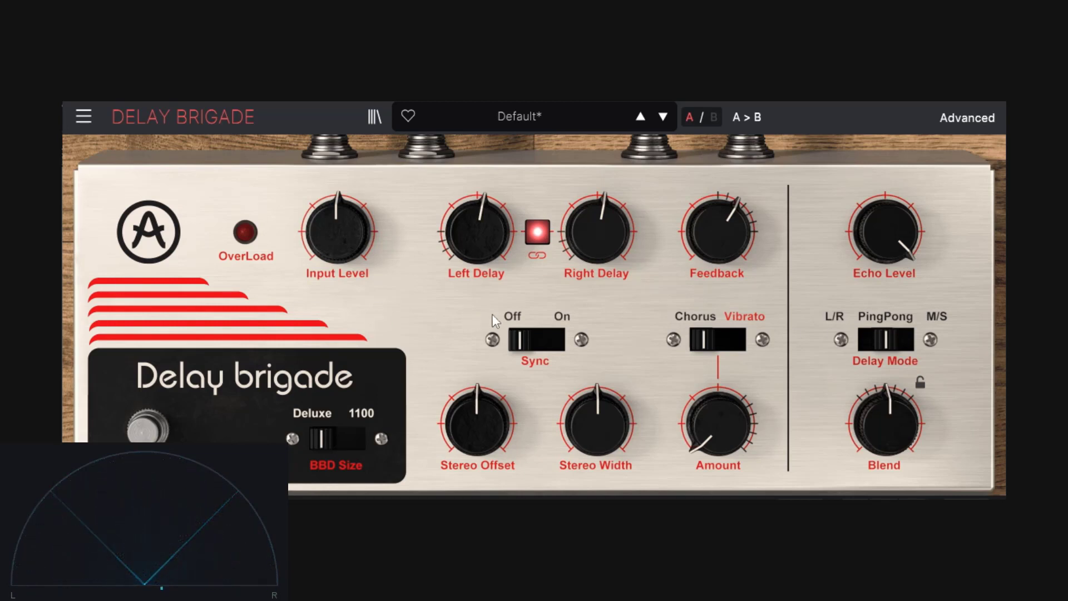
left_click(915, 344)
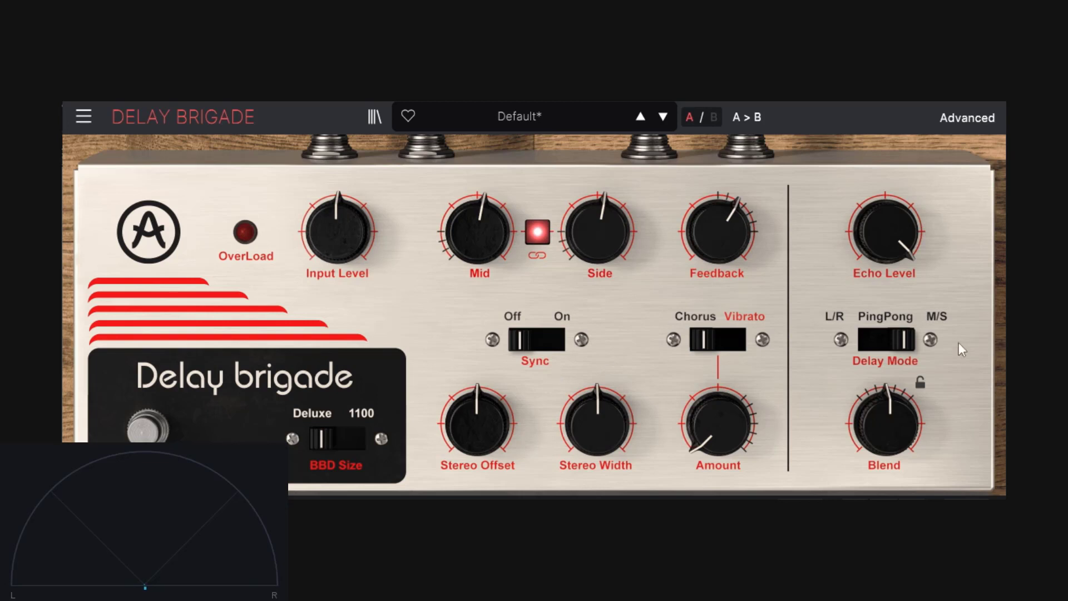
left_click(893, 345)
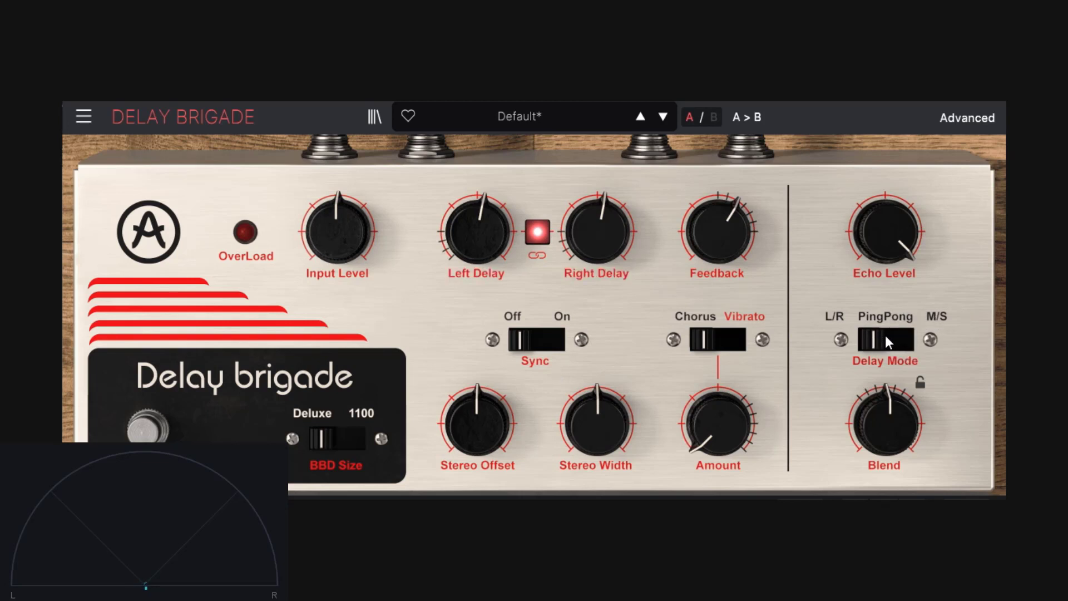
left_click(915, 339)
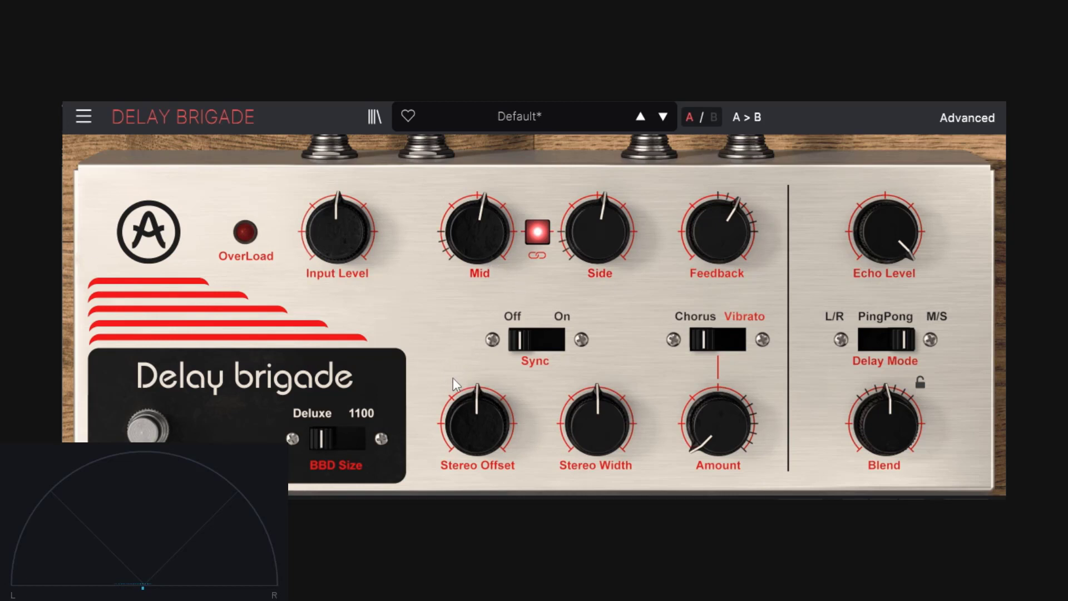
mouse_move(458, 245)
left_click(147, 430)
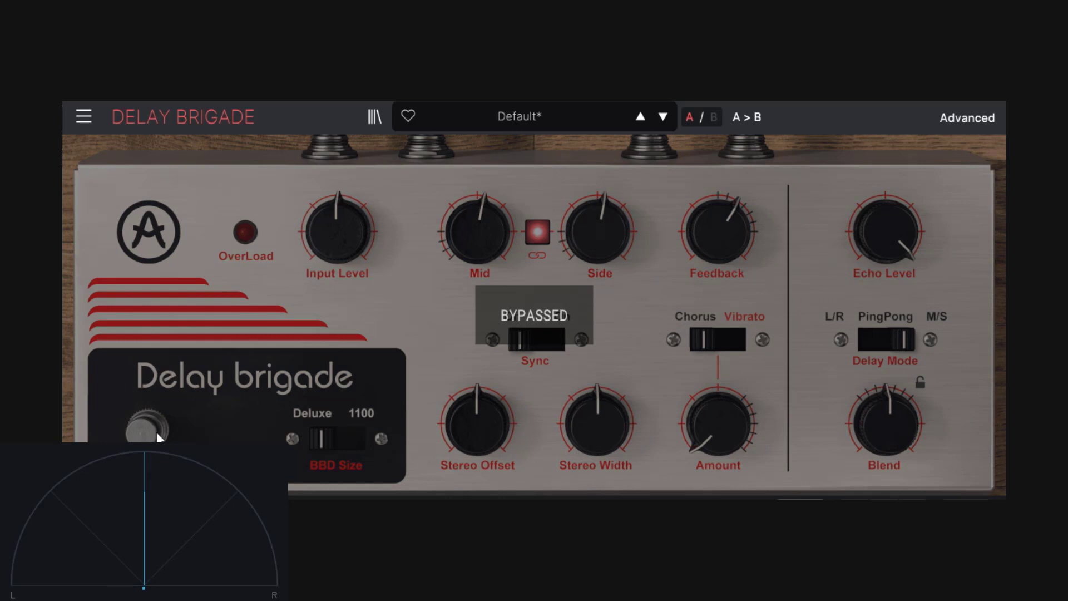
Turn the pedal back on, raise the Feedback to about the three o'clock position, and unlink the Mid and Side delay times
left_click(156, 432)
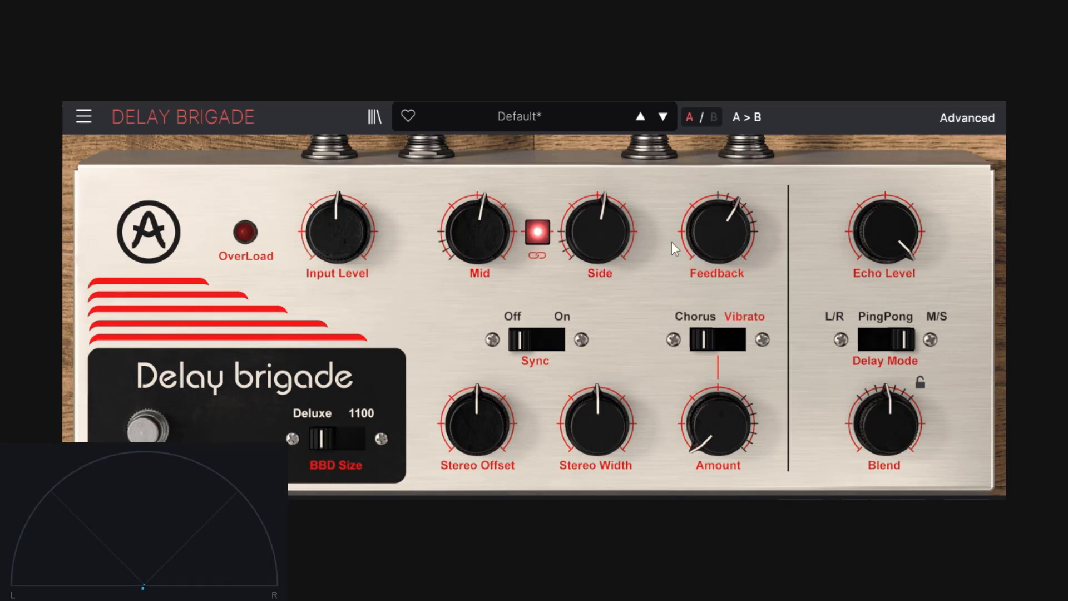
left_click_drag(672, 242, 672, 214)
mouse_move(471, 262)
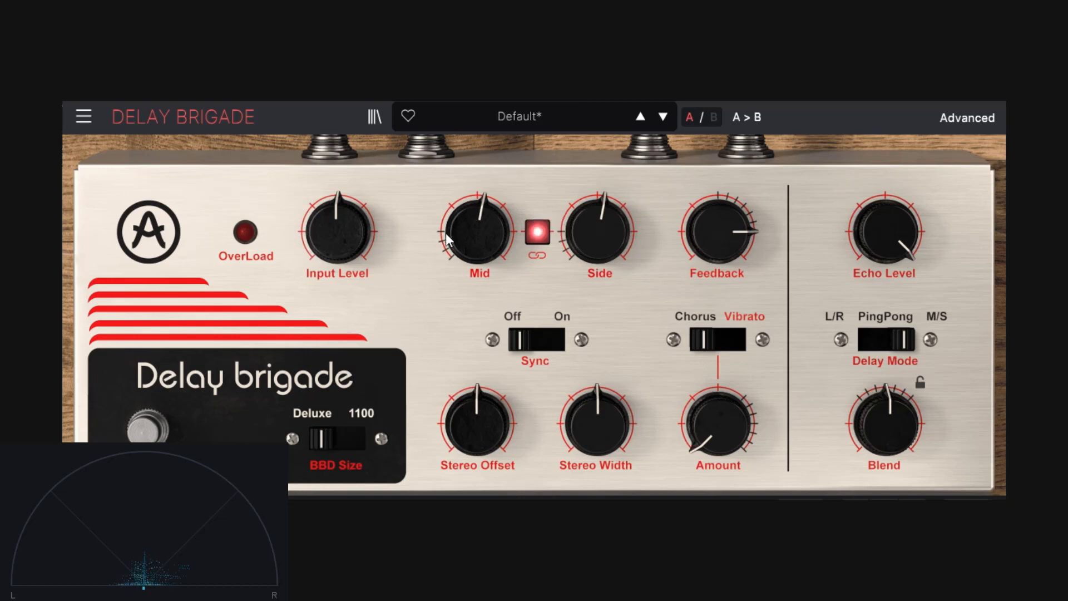
mouse_move(479, 235)
mouse_move(603, 249)
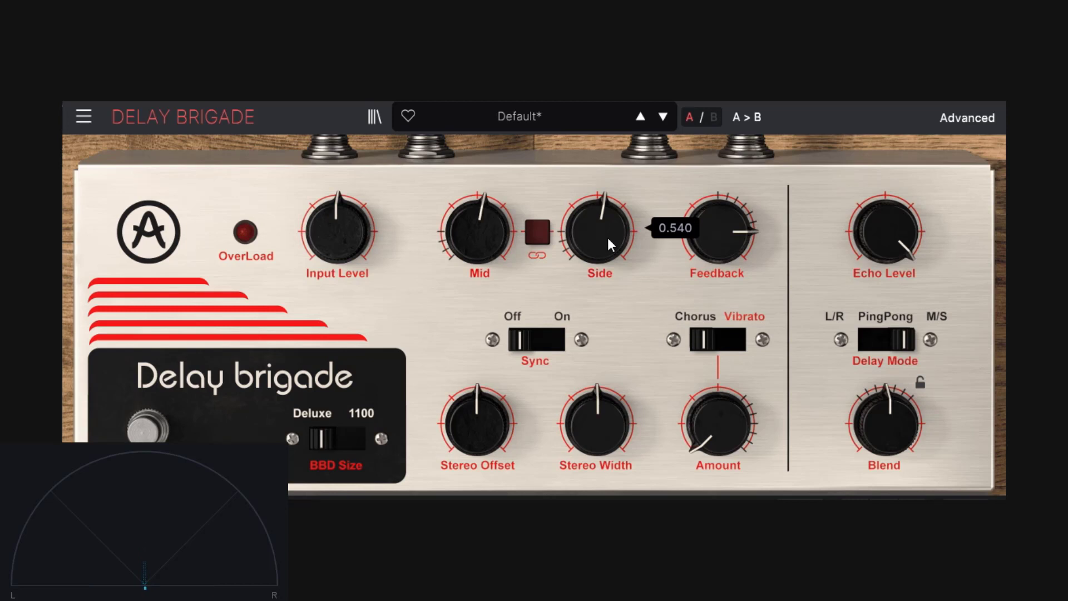
Set the Side delay to 0.844 and lower Mid below its middle, and raise both delay times further while listening
left_click_drag(607, 238, 608, 184)
left_click_drag(480, 232, 480, 261)
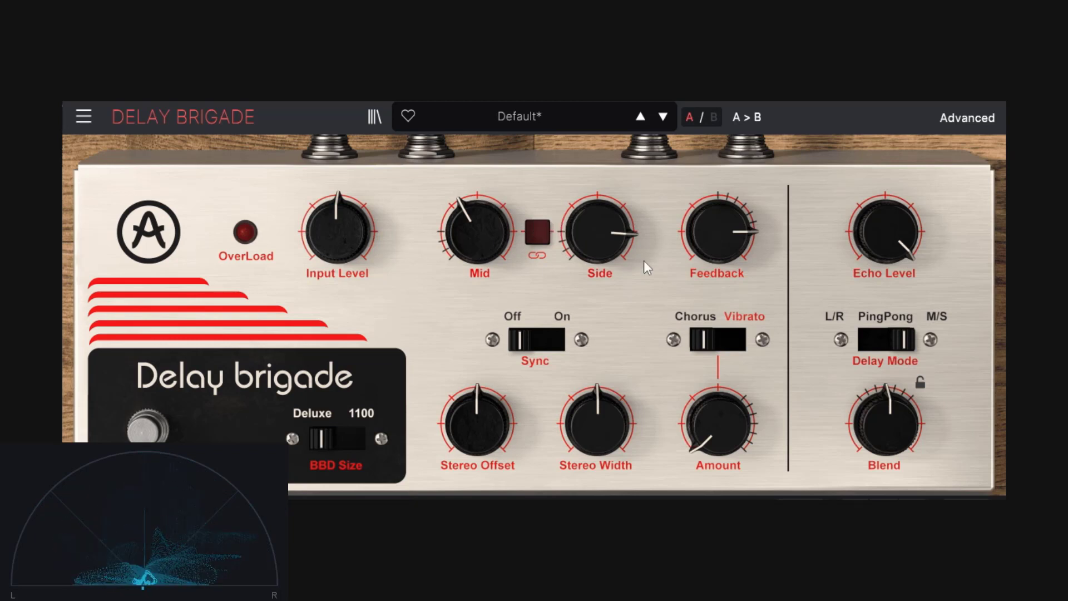
mouse_move(616, 231)
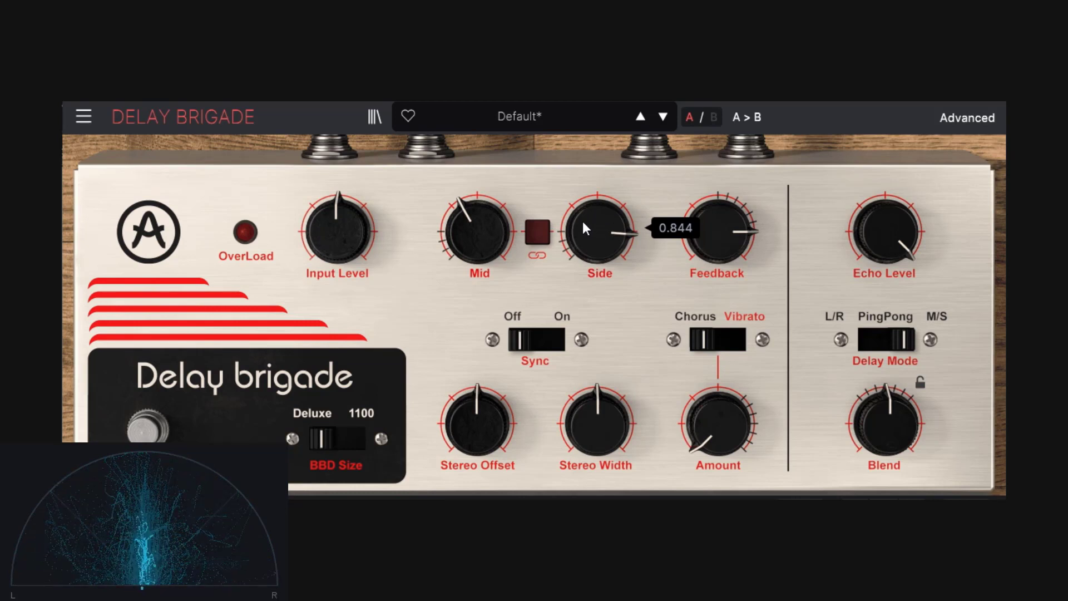
left_click_drag(477, 233, 477, 217)
left_click_drag(598, 232, 598, 220)
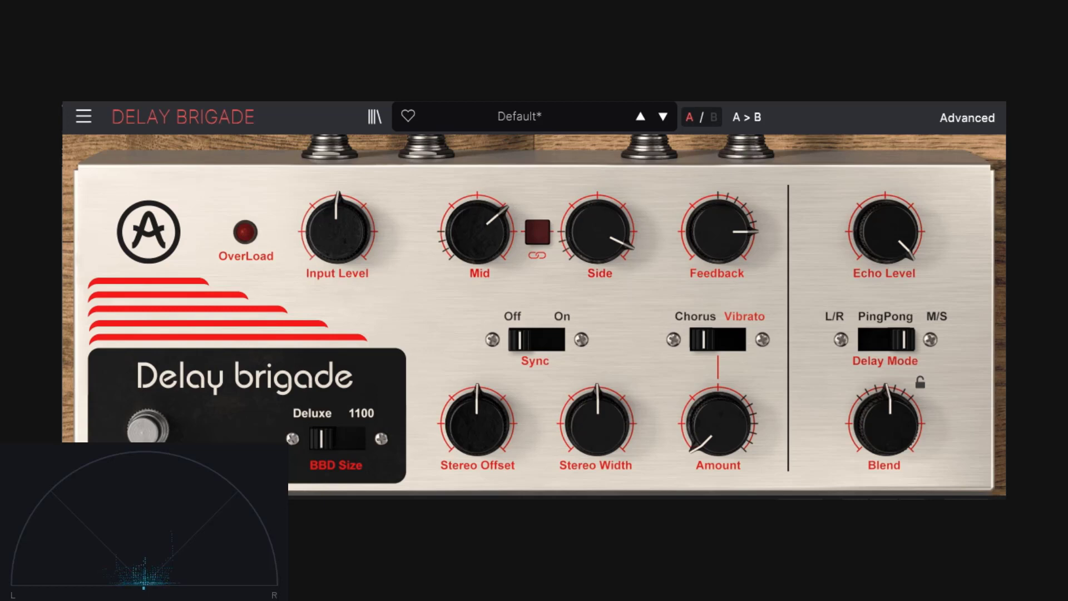
mouse_move(482, 233)
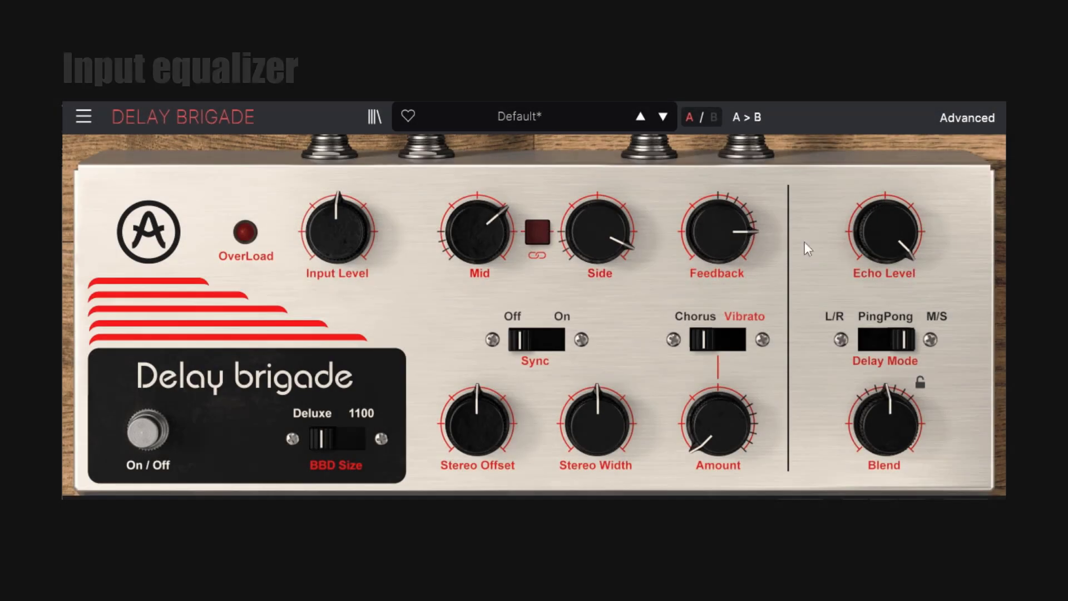
Load the Default preset from the Template category and show the advanced controls
left_click(557, 119)
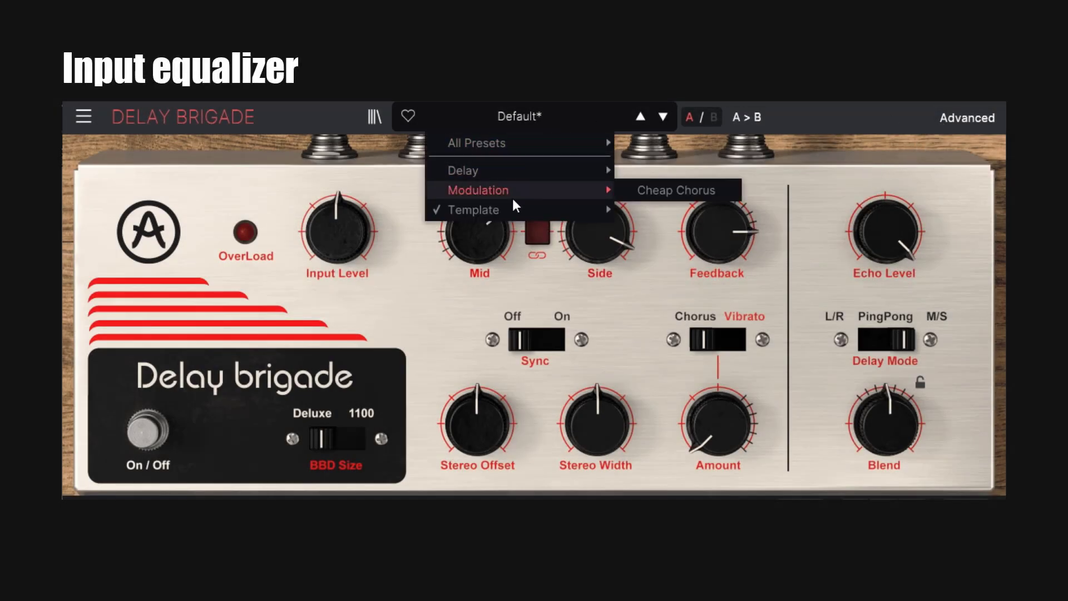
mouse_move(550, 214)
left_click(645, 209)
left_click(966, 117)
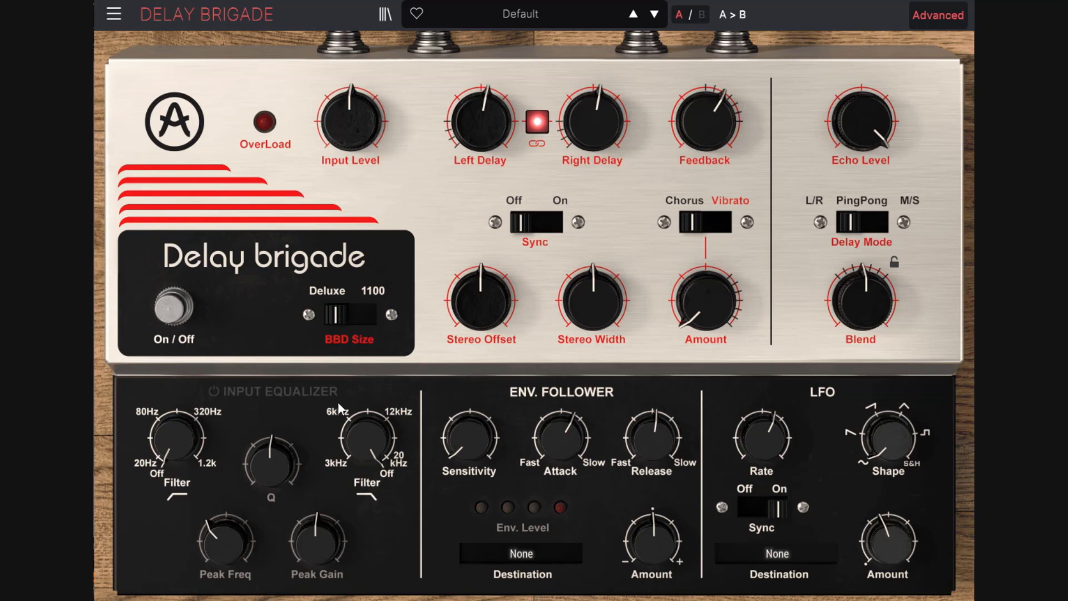
Turn on the Input Equalizer and raise its high-pass Filter to 1.2k
left_click(212, 391)
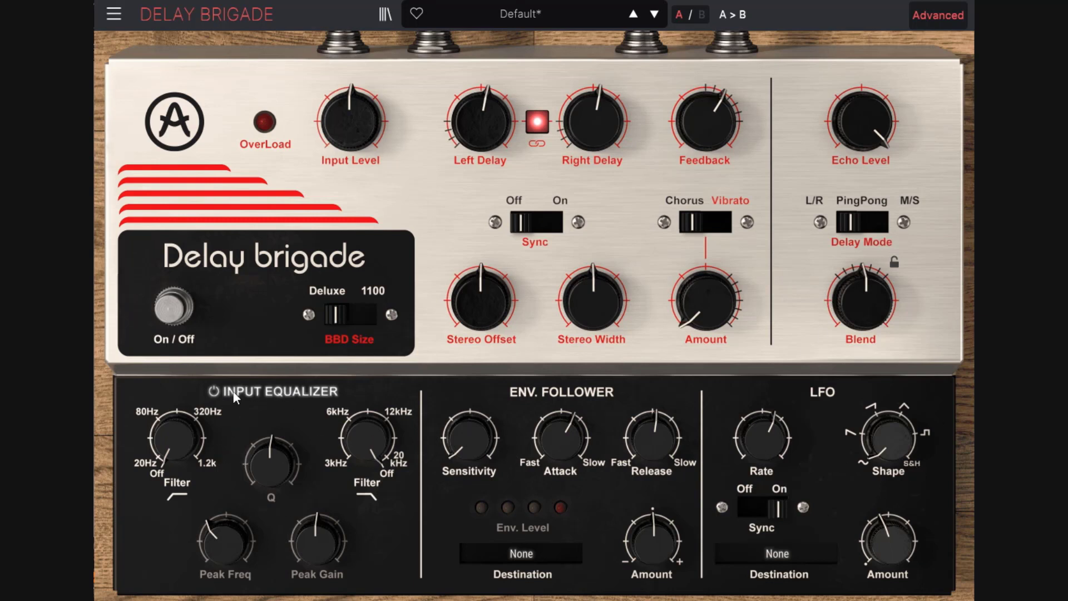
mouse_move(171, 450)
mouse_move(265, 479)
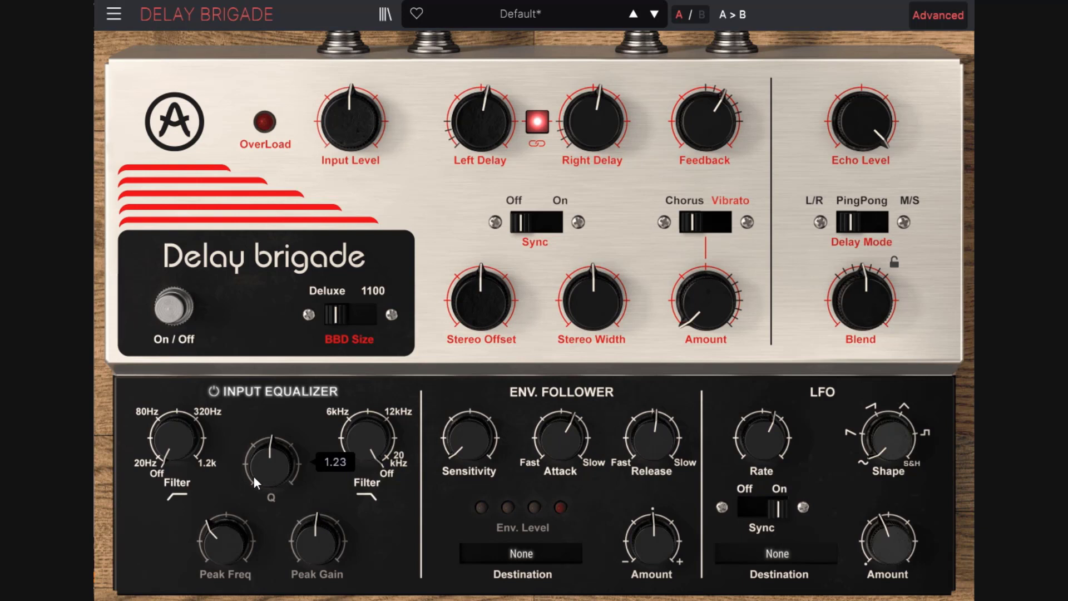
left_click_drag(193, 463, 192, 416)
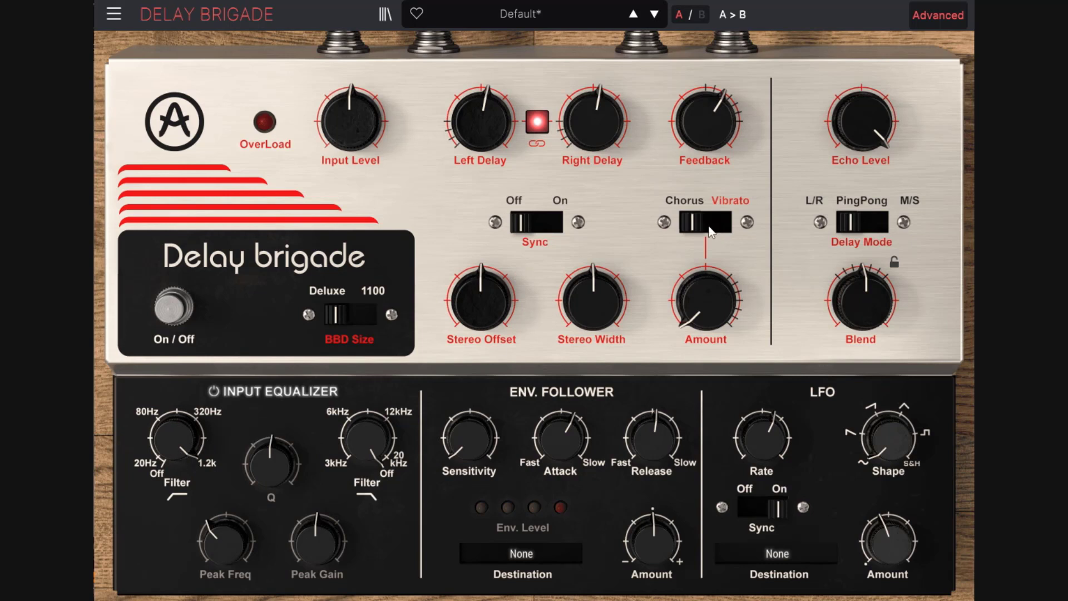
Raise the main Feedback, and sweep the equalizer's high-pass and low-pass Filters, leaving both at Off
left_click_drag(719, 147, 708, 123)
left_click_drag(176, 439, 183, 398)
left_click_drag(184, 445, 184, 495)
mouse_move(365, 429)
left_mouse_down()
mouse_move(365, 419)
mouse_move(341, 416)
mouse_move(365, 449)
mouse_move(352, 427)
left_mouse_up()
left_click(349, 434)
Raise the equalizer's Peak Freq above its middle and sweep Peak Gain up and down, leaving the gain at a strong cut
mouse_move(229, 559)
left_mouse_down()
mouse_move(229, 521)
mouse_move(237, 554)
left_mouse_up()
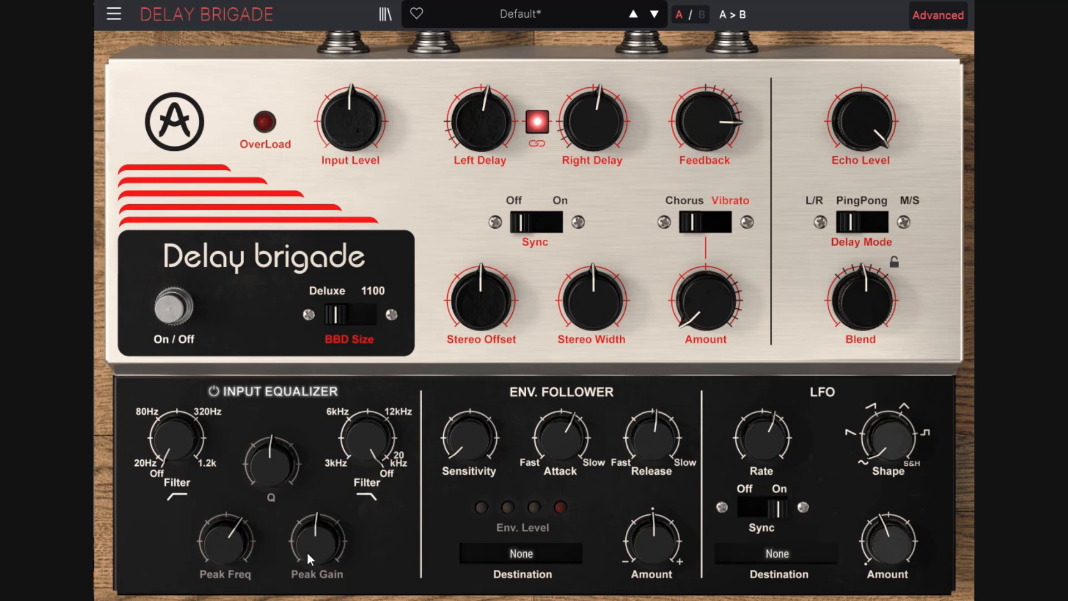
left_click_drag(307, 552, 307, 516)
left_click_drag(228, 548, 228, 532)
left_click_drag(261, 473, 262, 468)
mouse_move(302, 529)
mouse_move(301, 541)
left_mouse_down()
mouse_move(317, 553)
mouse_move(316, 532)
left_mouse_up()
mouse_move(274, 471)
mouse_move(322, 533)
left_click_drag(314, 528, 314, 565)
mouse_move(226, 542)
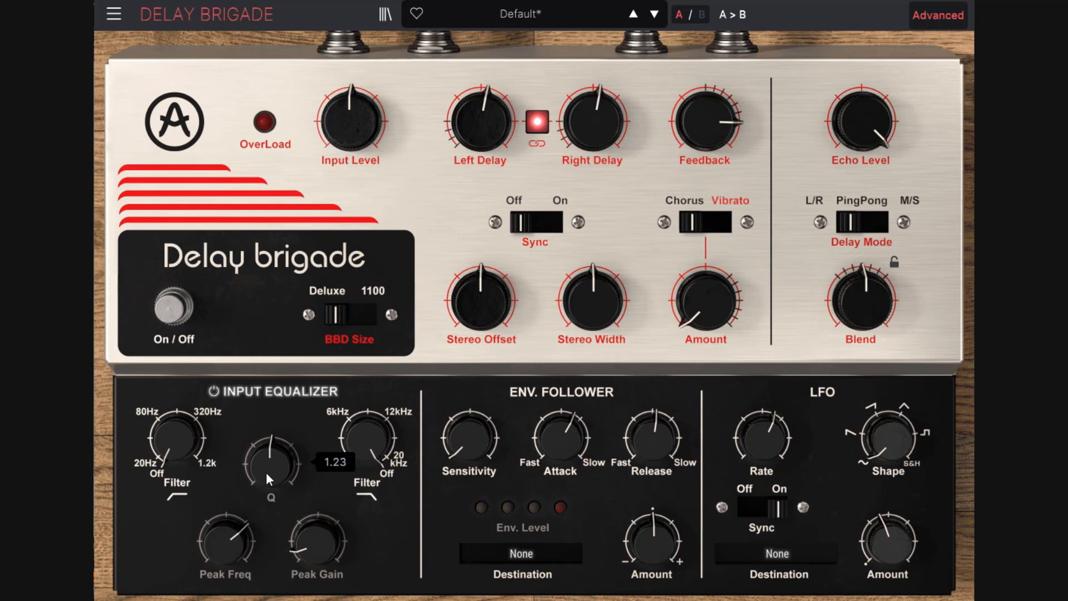
Sweep the equalizer's Q between its limits, leaving it at maximum, and set the Peak Gain to 16.7 dB
left_click_drag(265, 472, 266, 419)
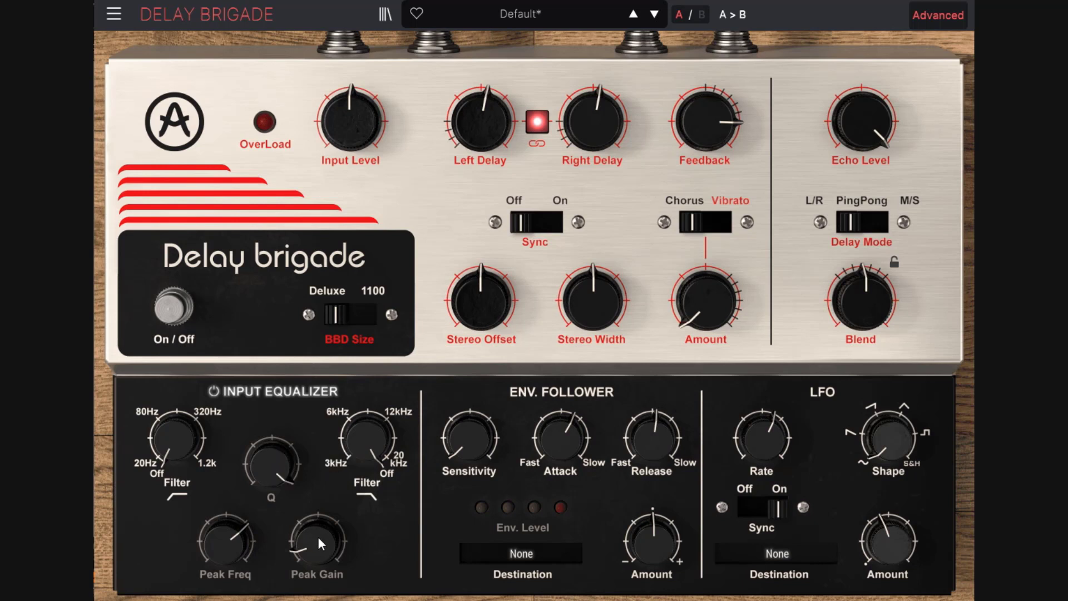
left_click_drag(277, 471, 277, 551)
left_click_drag(277, 467, 288, 384)
left_click_drag(319, 542, 318, 440)
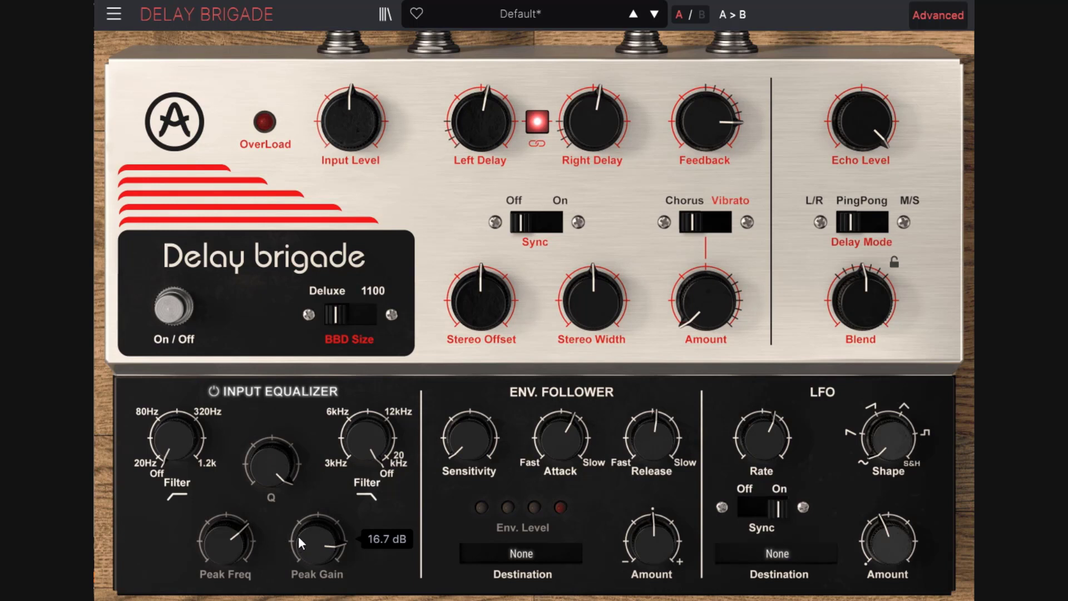
Sweep Q from minimum to 15.0, reset it to its default 1.23, and turn off the Input Equalizer
scroll(264, 471, "down", 10)
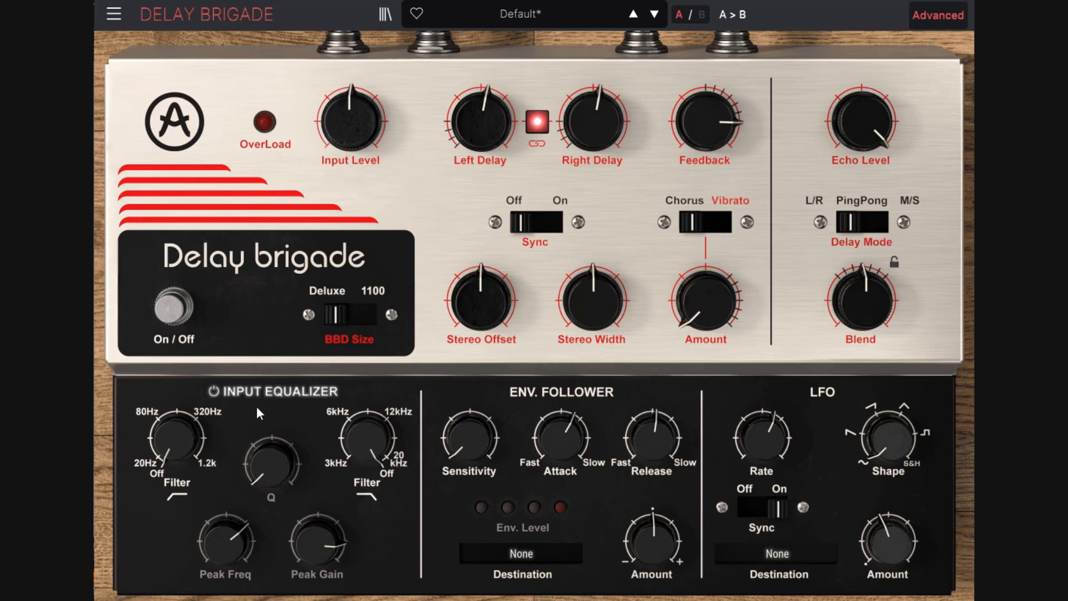
left_click_drag(291, 472, 291, 398)
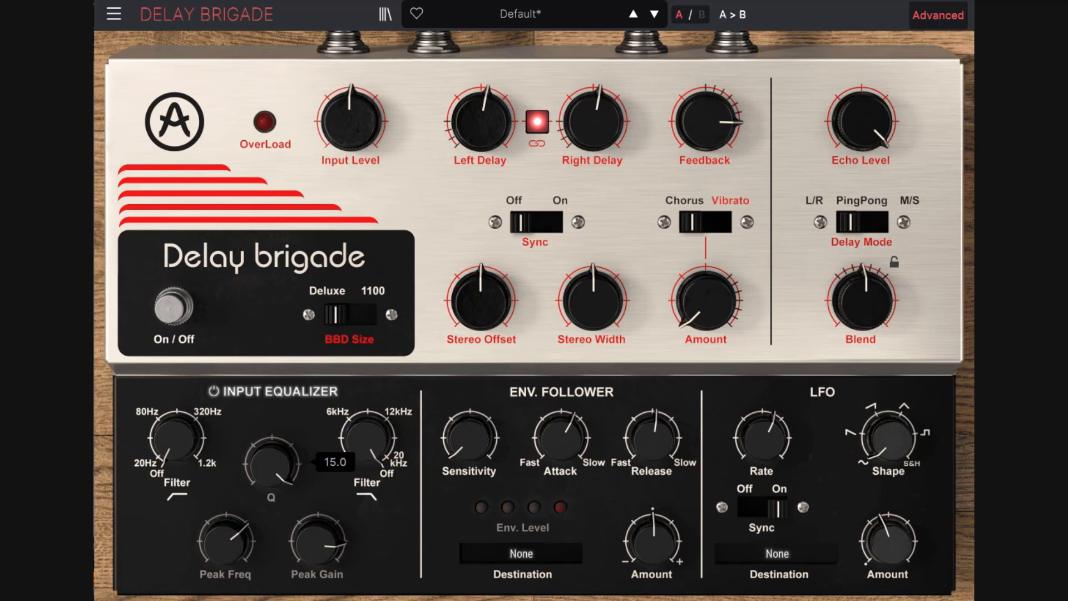
double_click(278, 450)
mouse_move(227, 542)
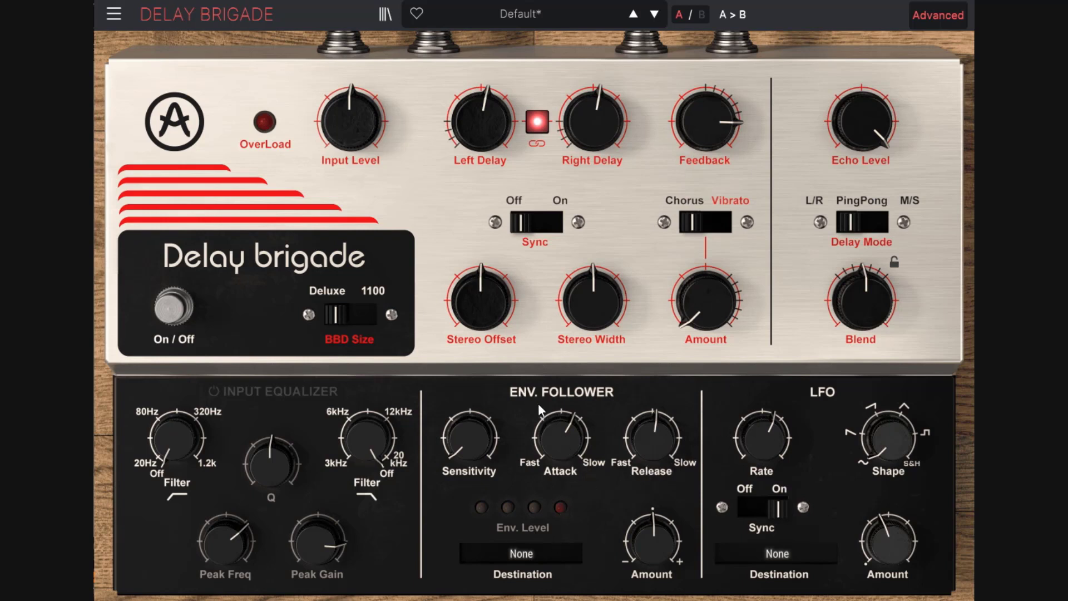
Turn the main Feedback up and down by hand, including 0.728, and leave it slightly above that value
left_click_drag(704, 145, 705, 170)
left_click_drag(705, 121, 689, 102)
left_click_drag(732, 139, 732, 165)
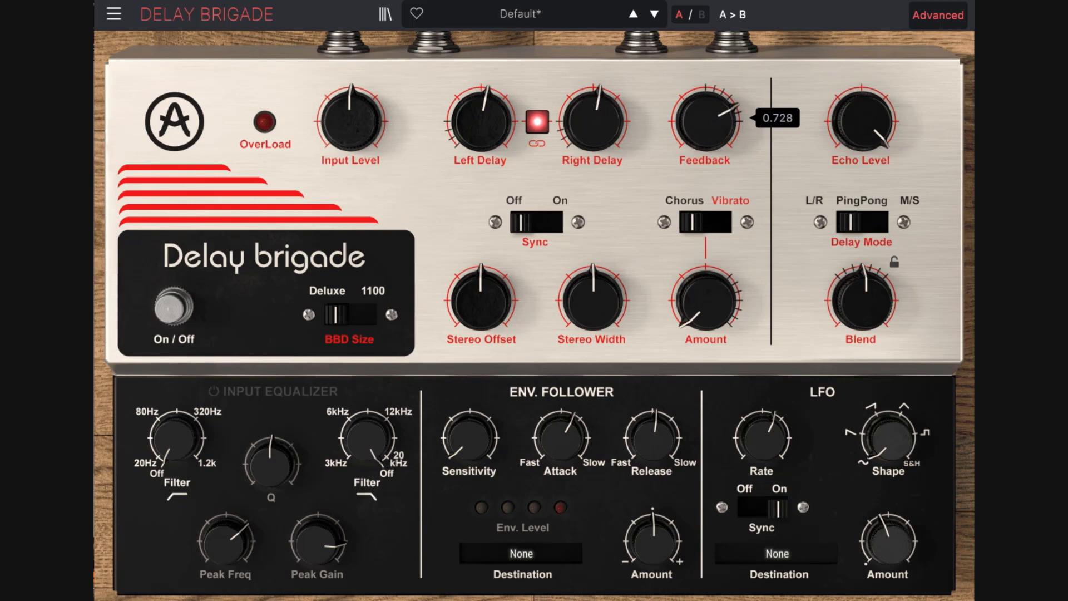
left_click_drag(732, 164, 703, 145)
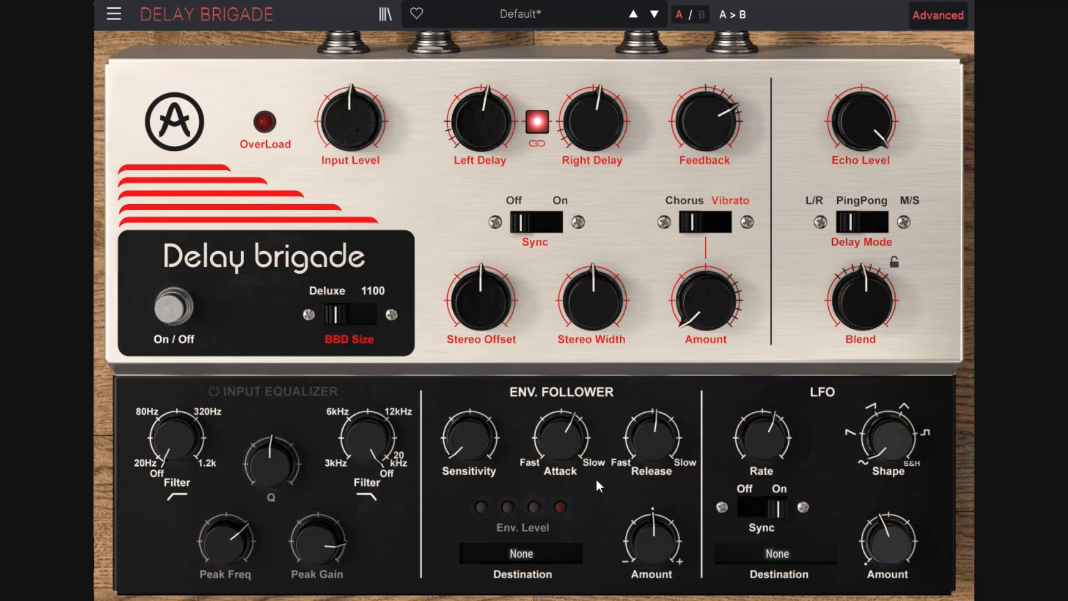
mouse_move(707, 123)
left_mouse_down()
mouse_move(707, 136)
mouse_move(707, 126)
left_mouse_up()
left_click_drag(725, 118, 725, 123)
mouse_move(726, 141)
left_mouse_down()
mouse_move(726, 106)
mouse_move(726, 123)
left_mouse_up()
Try the envelope follower's Amount at -1.00, reset it to centre, and raise the Sensitivity to about two thirds of its range
left_click_drag(659, 546, 669, 578)
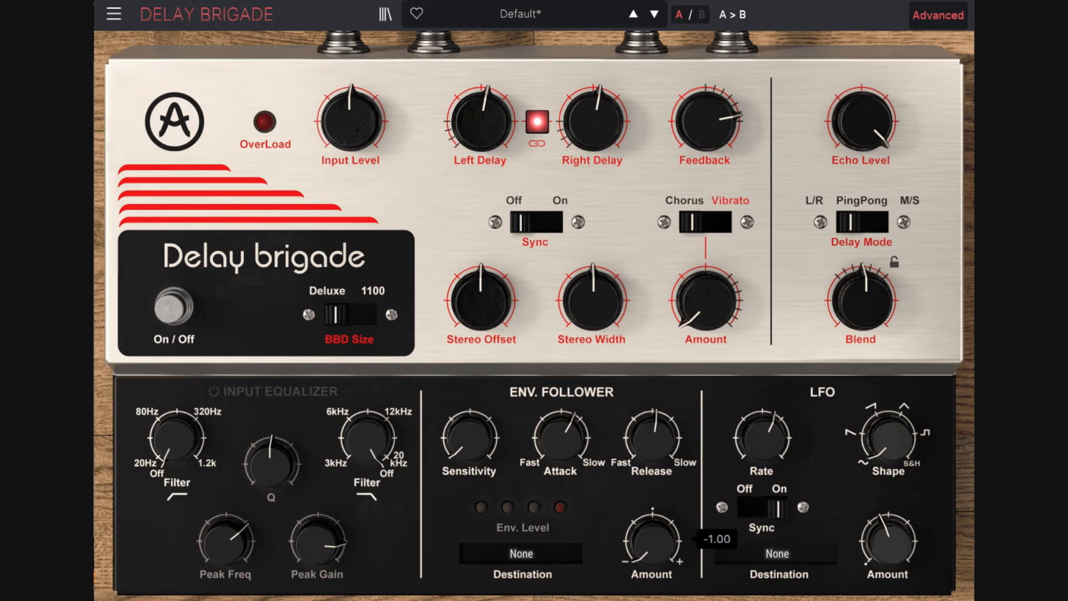
double_click(668, 559)
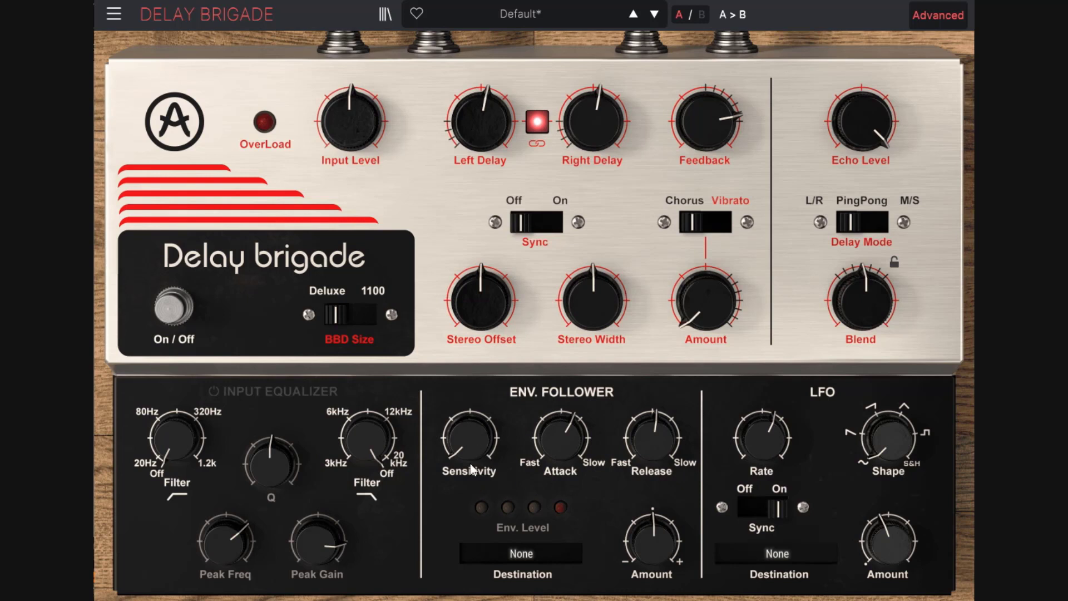
mouse_move(466, 452)
mouse_move(489, 442)
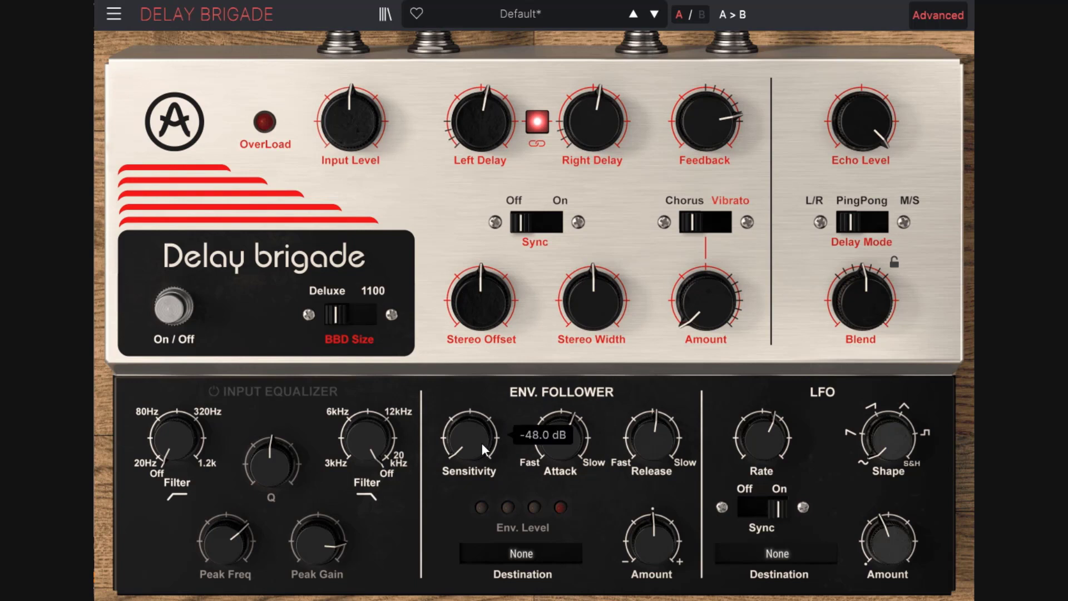
left_click_drag(482, 442, 482, 364)
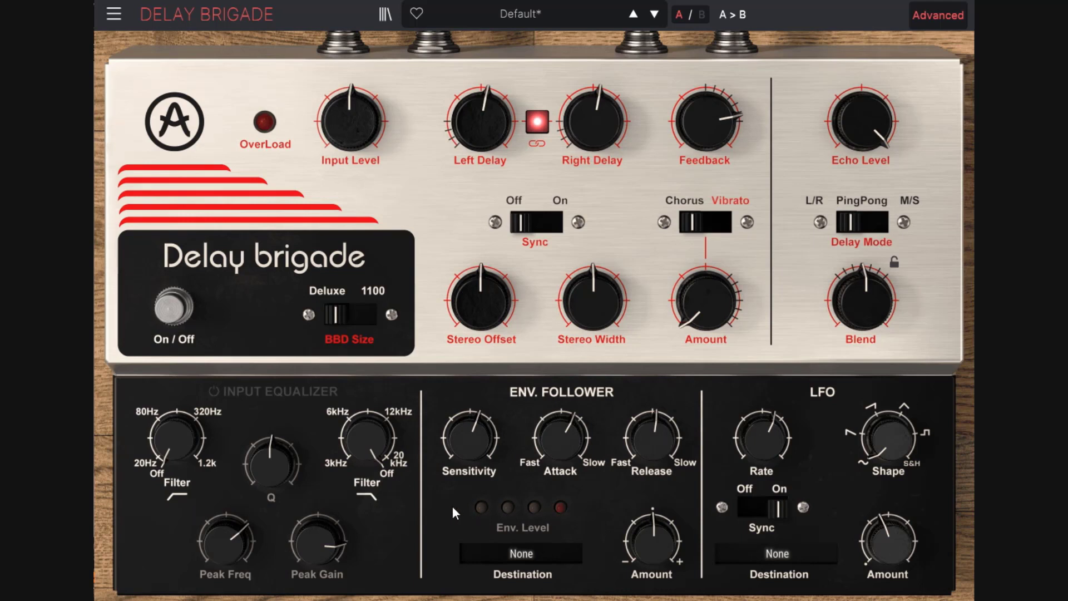
left_click_drag(475, 456, 475, 429)
mouse_move(489, 438)
Lower the envelope follower's Attack and Release to their fastest settings
mouse_move(566, 456)
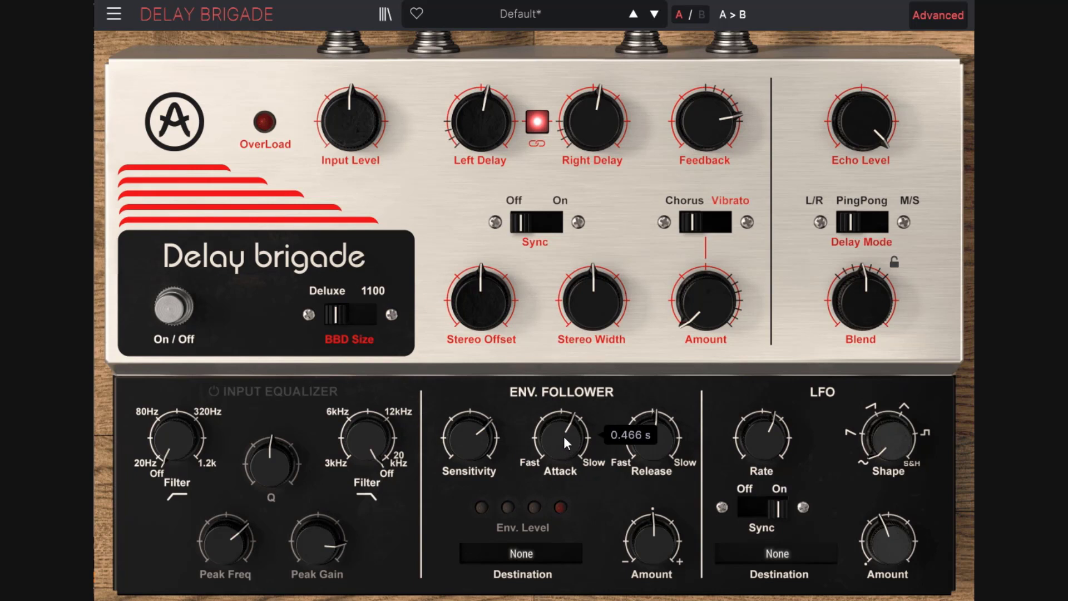
mouse_move(557, 415)
left_click_drag(557, 416, 557, 473)
left_click_drag(659, 434, 659, 489)
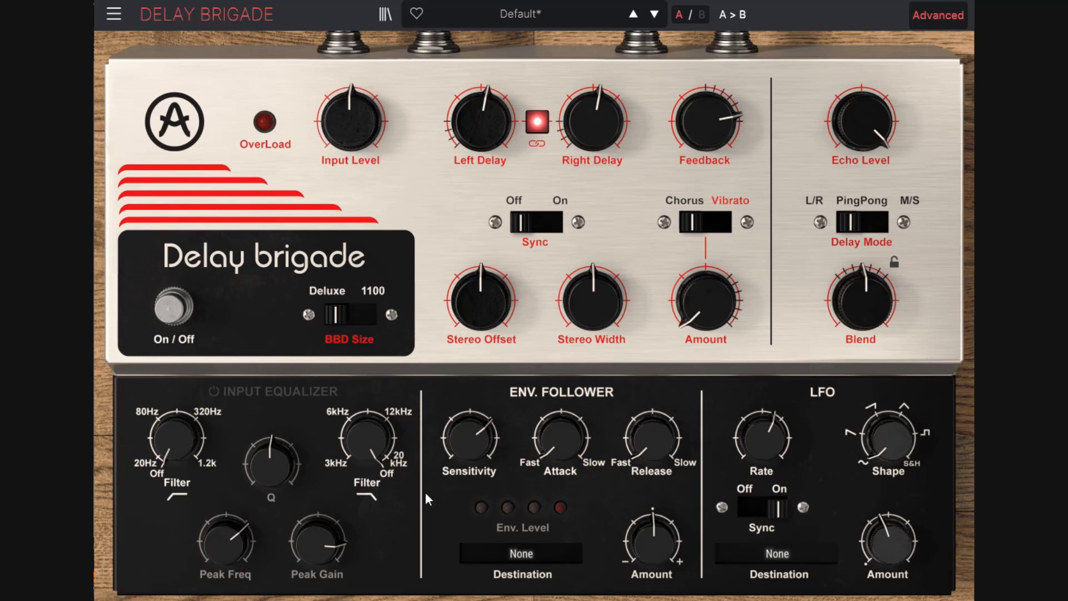
Raise the envelope follower's Attack and return it to 0.001 s, and turn Release towards Slow while adjusting the Feedback
left_click_drag(568, 450, 567, 414)
double_click(559, 423)
mouse_move(652, 441)
left_mouse_down()
mouse_move(661, 406)
mouse_move(665, 443)
left_mouse_up()
mouse_move(709, 126)
left_mouse_down()
mouse_move(708, 161)
mouse_move(709, 105)
mouse_move(709, 158)
mouse_move(709, 129)
left_mouse_up()
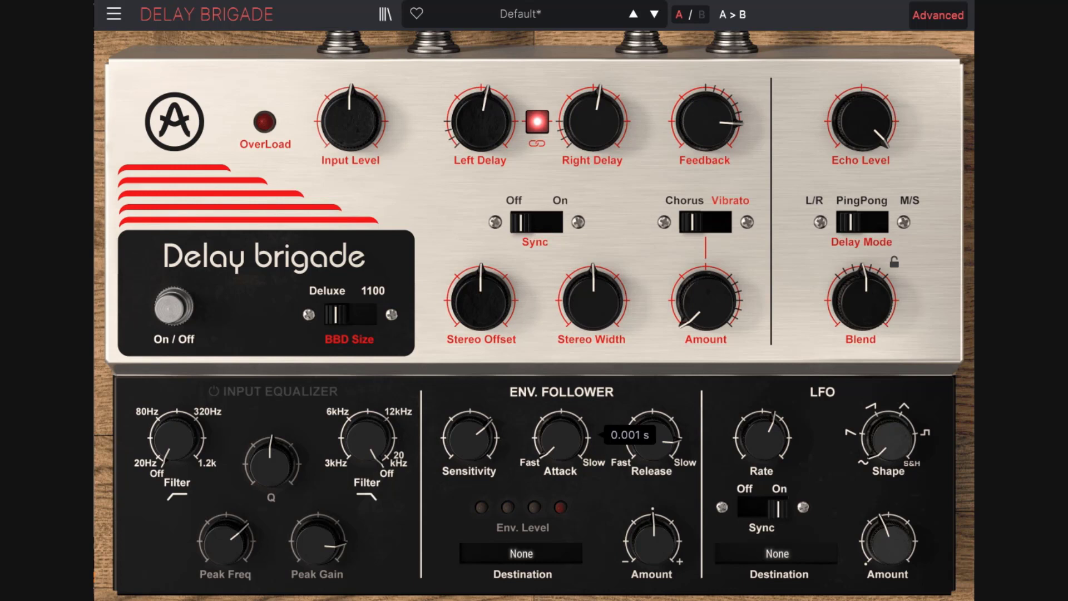
Audition a slower Attack while moving the Feedback by hand, and return both Attack and Release to their fastest settings
left_click_drag(561, 438, 561, 365)
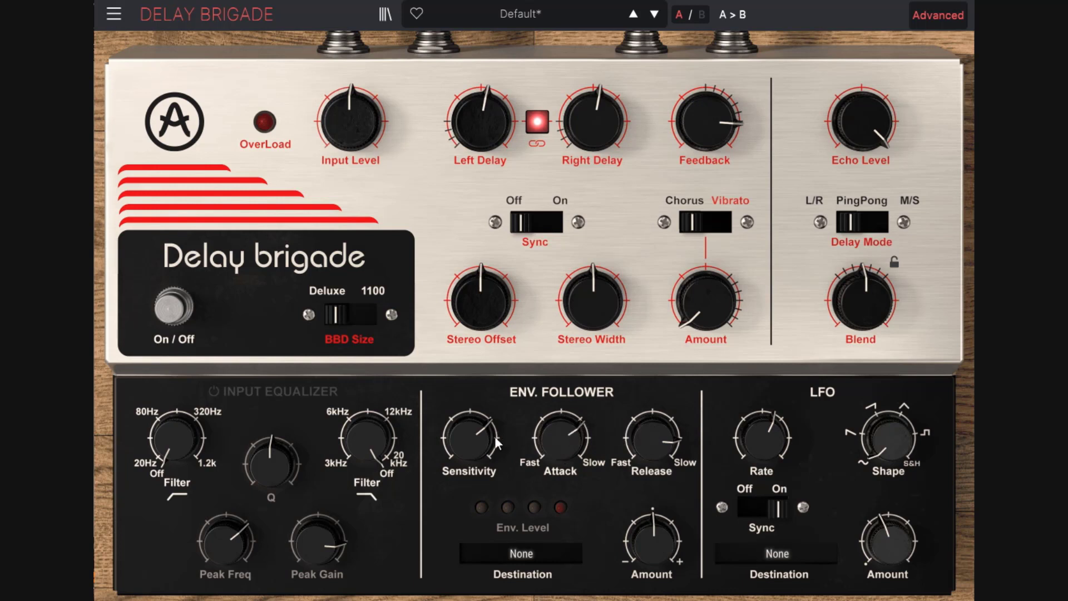
left_click_drag(707, 121, 707, 112)
left_click_drag(675, 436, 675, 548)
left_click_drag(717, 108, 705, 127)
left_click_drag(561, 440, 562, 480)
left_click_drag(675, 436, 675, 456)
mouse_move(720, 119)
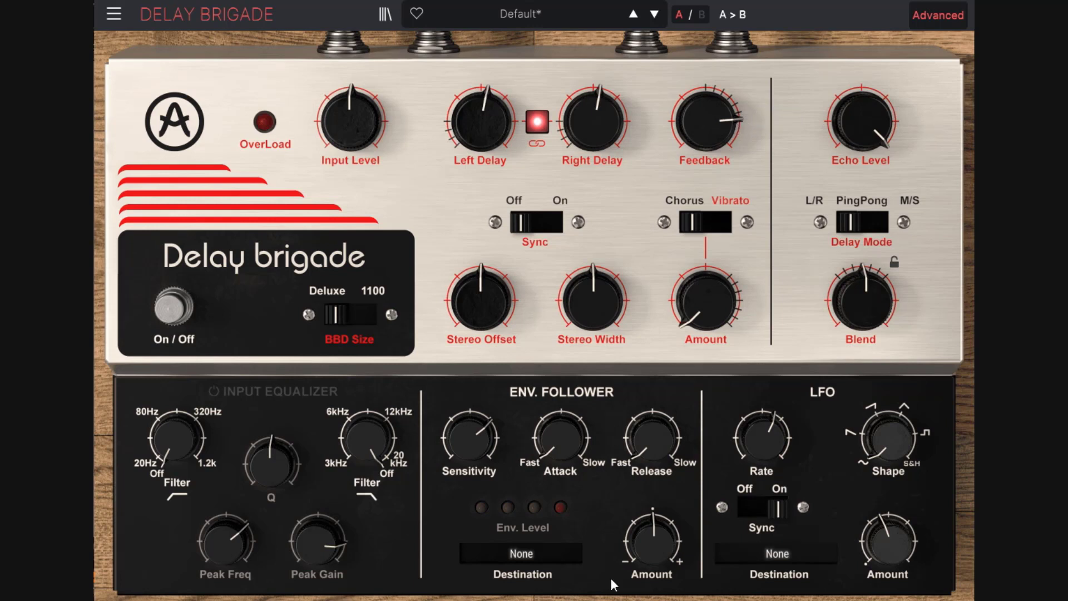
Set the envelope follower's Amount to its positive maximum and its Destination to Feedback
left_click_drag(665, 545, 665, 490)
left_click(523, 553)
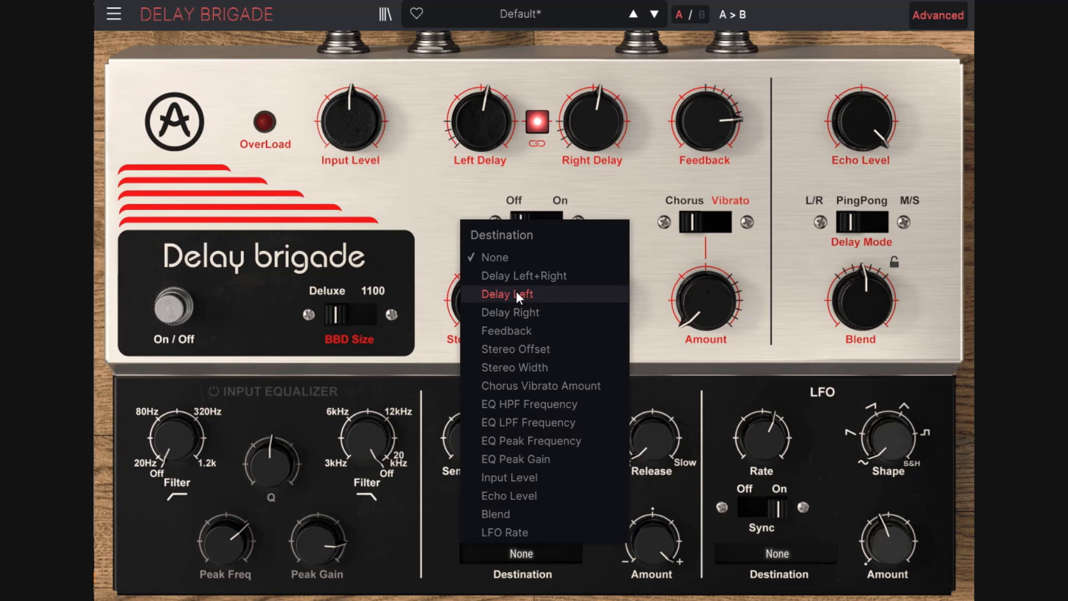
left_click(508, 330)
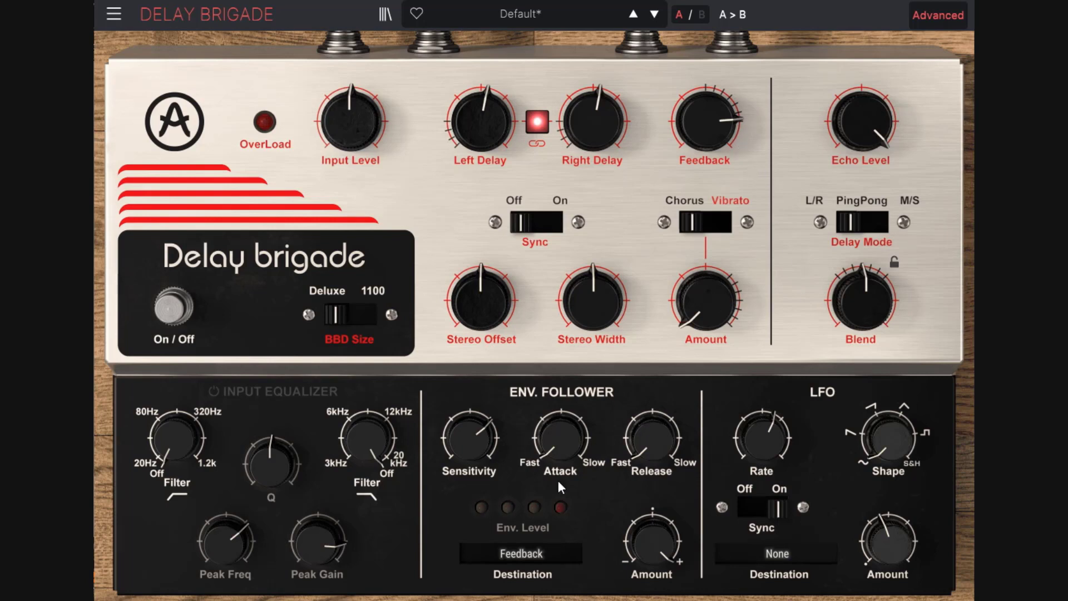
Raise the main Feedback to maximum, set the envelope follower's Amount to a negative value, and lower the Feedback to 0.744
left_click_drag(744, 157, 745, 134)
left_click_drag(652, 540, 652, 567)
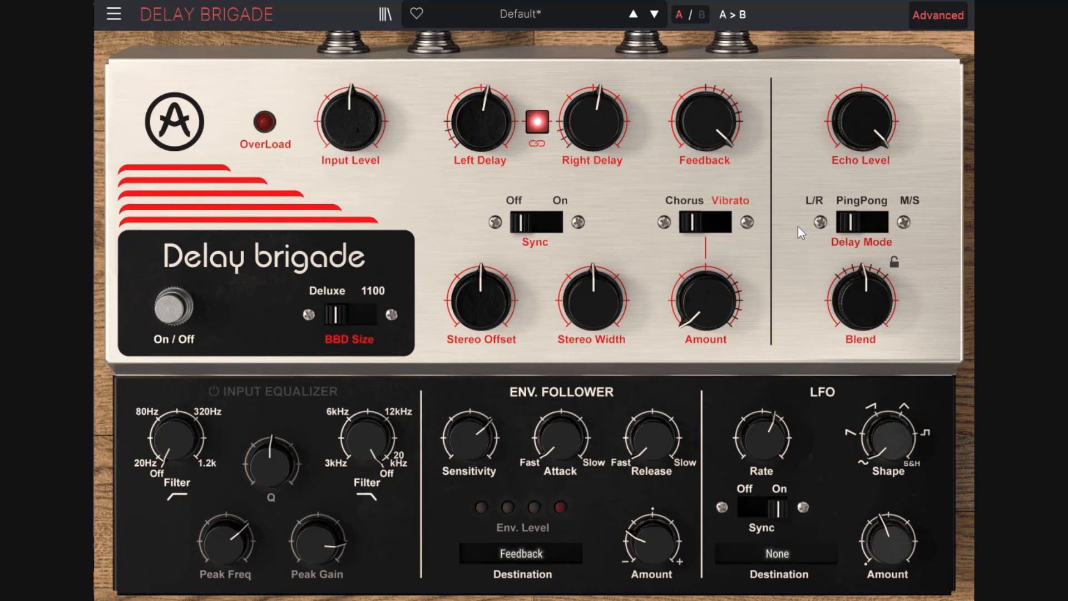
mouse_move(731, 145)
scroll(713, 137, "down", 10)
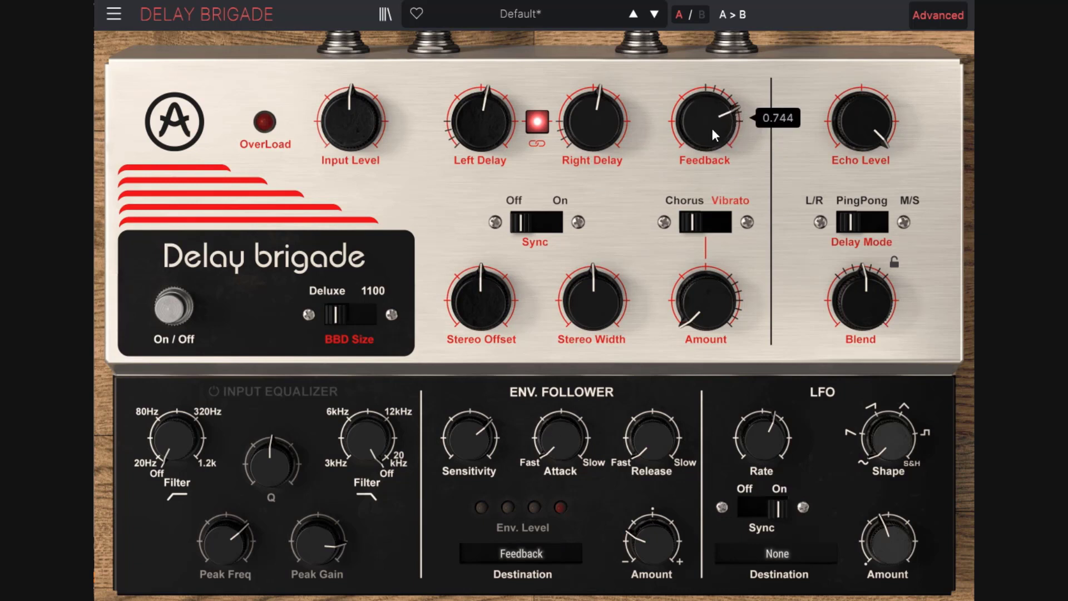
Raise the main Feedback slightly above 0.744 and audition longer linked Left and Right Delay times, keeping the envelope follower's Feedback destination
left_click(550, 555)
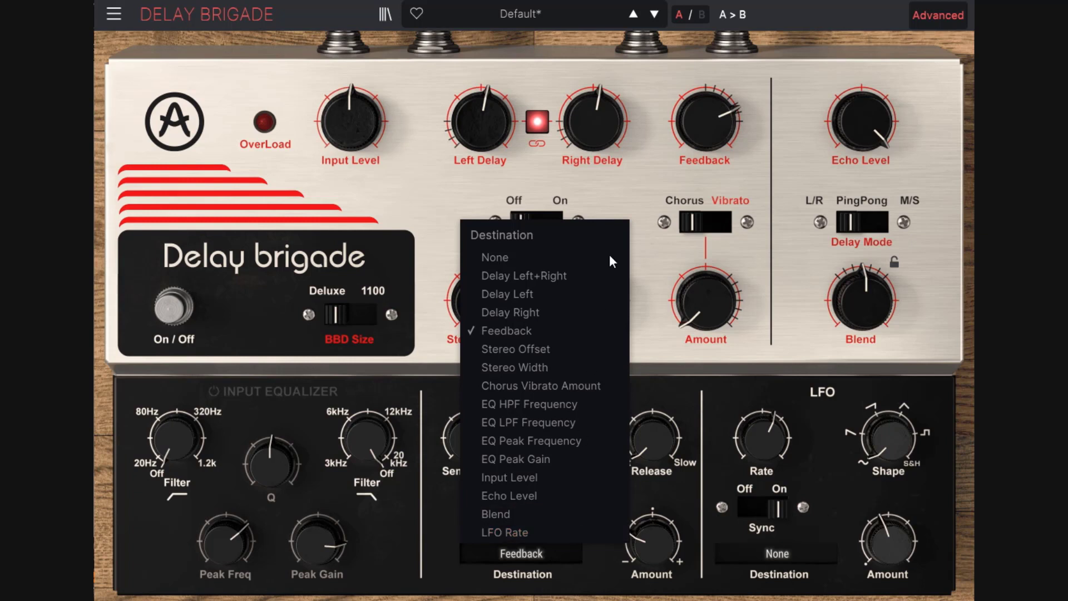
left_click(635, 117)
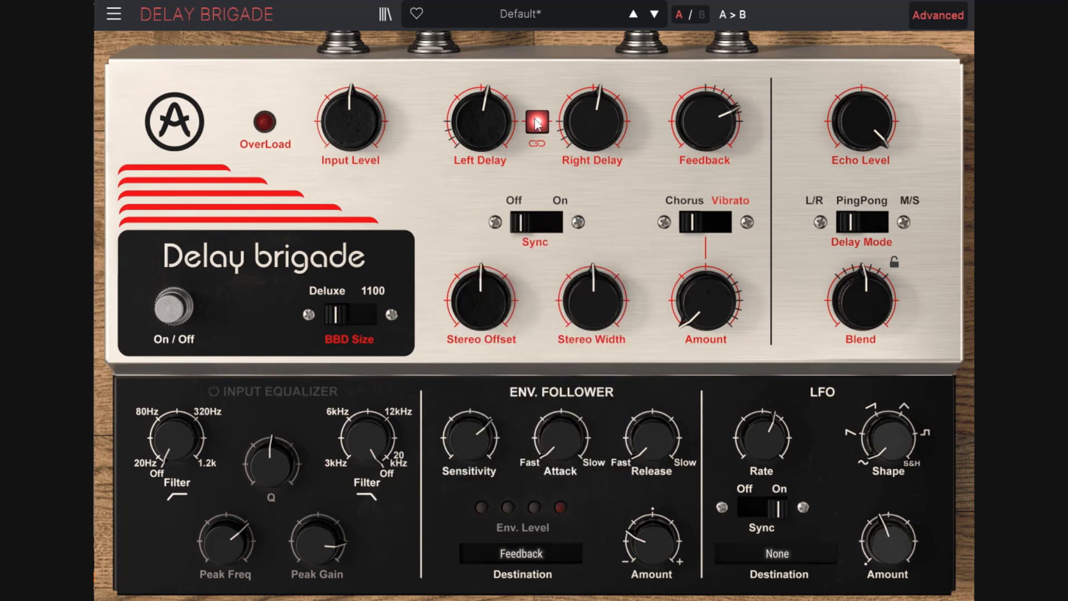
left_click_drag(711, 119, 711, 109)
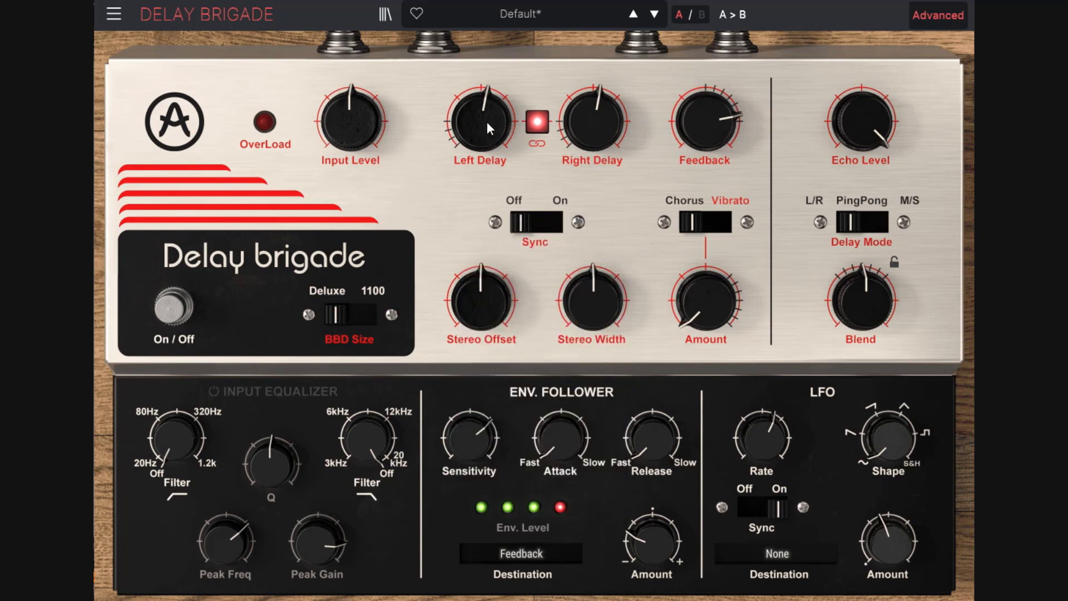
mouse_move(487, 121)
left_mouse_down()
mouse_move(487, 84)
mouse_move(487, 167)
mouse_move(485, 122)
left_mouse_up()
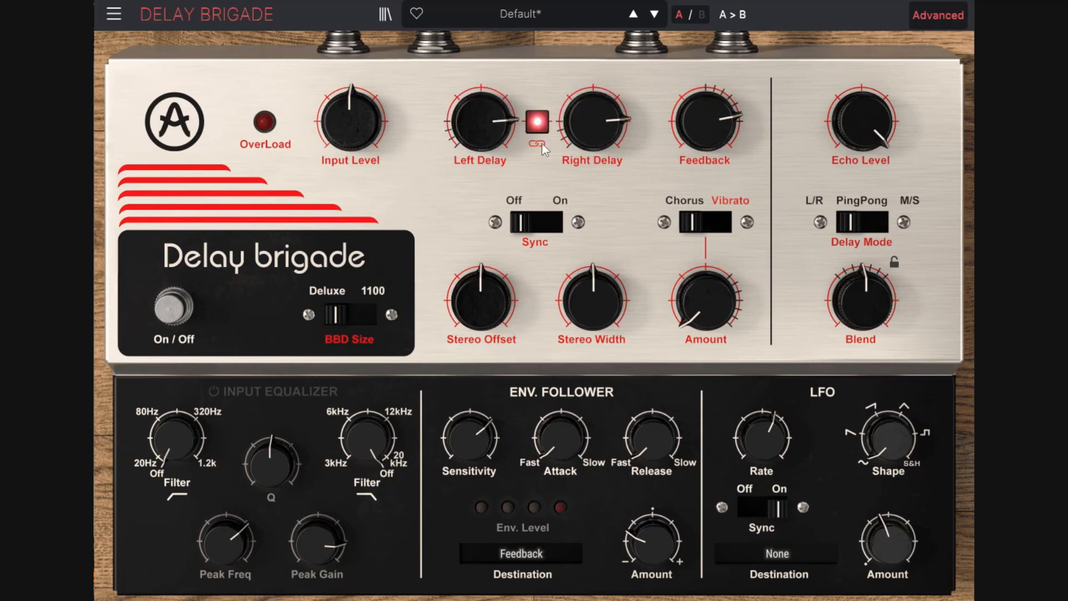
mouse_move(499, 125)
left_mouse_down()
mouse_move(499, 169)
mouse_move(495, 122)
left_mouse_up()
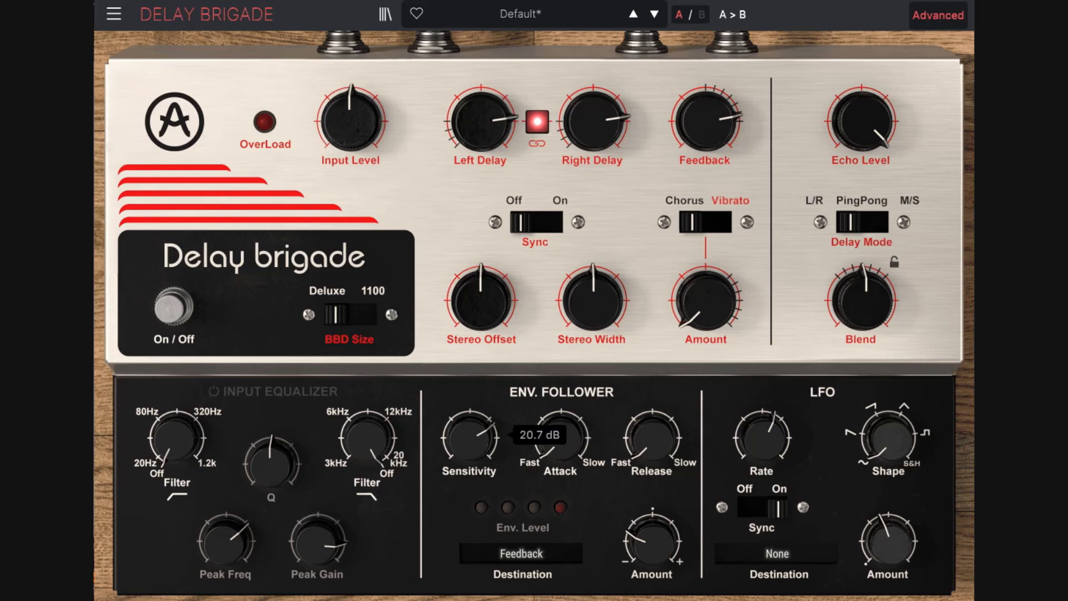
Turn the envelope follower's Attack and Release well towards Slow, and shorten the linked Left and Right Delay to 0.236
left_click_drag(551, 448, 551, 374)
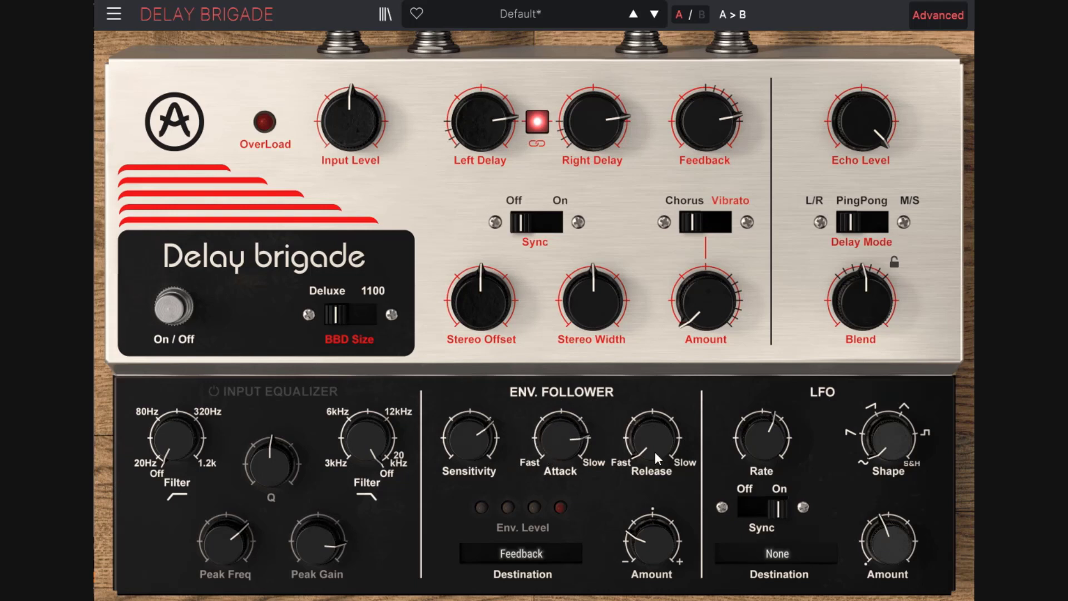
left_click_drag(656, 453, 656, 411)
left_click_drag(483, 137, 484, 175)
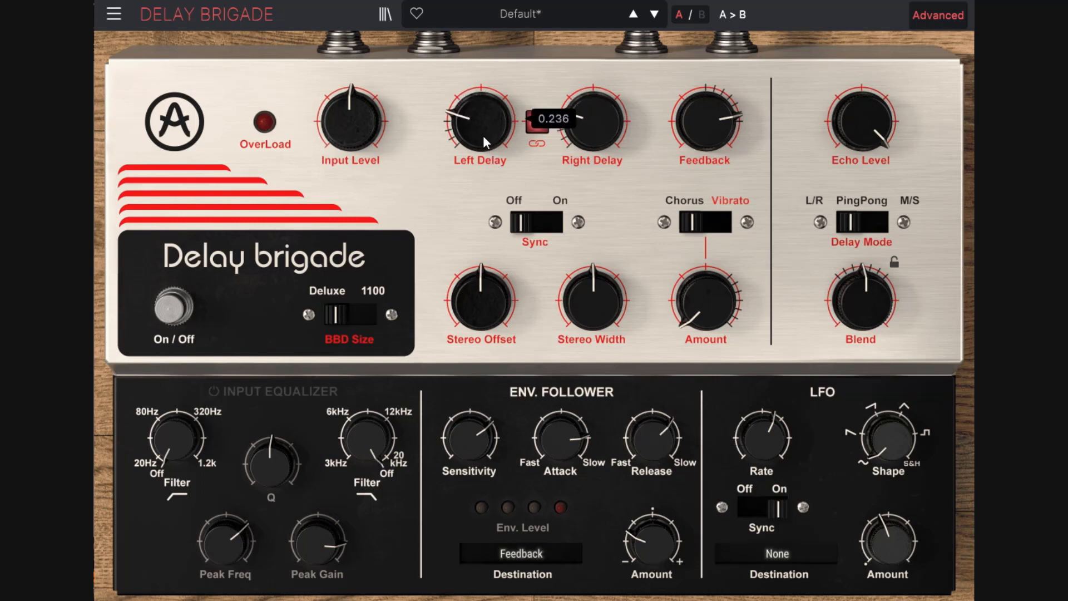
Set the envelope follower's Amount to a high positive value and its Destination to Delay Left+Right
left_click_drag(651, 541, 651, 511)
left_click_drag(652, 541, 652, 533)
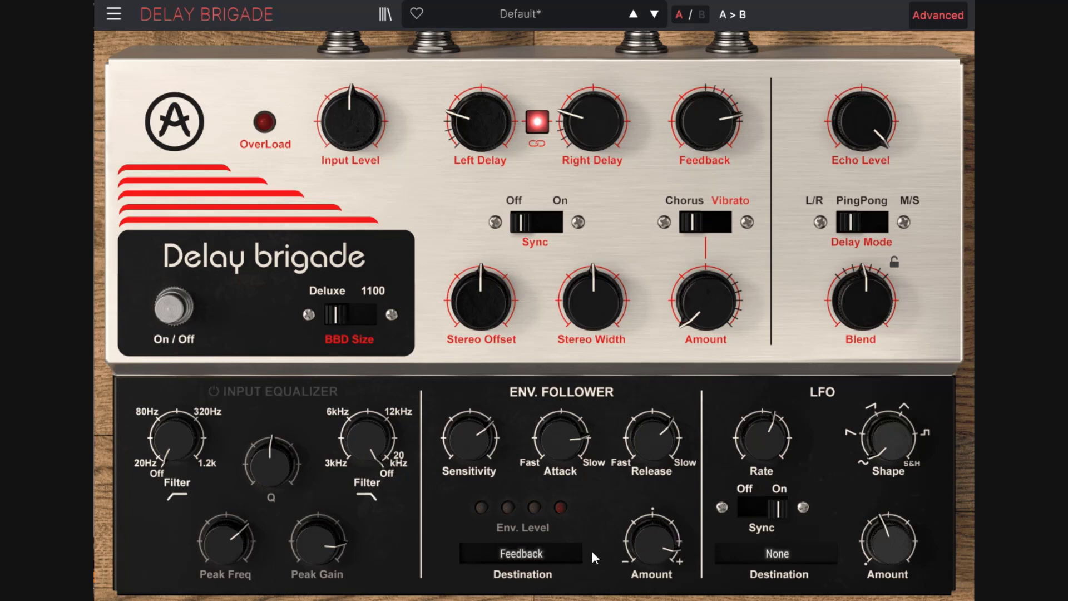
left_click(516, 552)
left_click(538, 276)
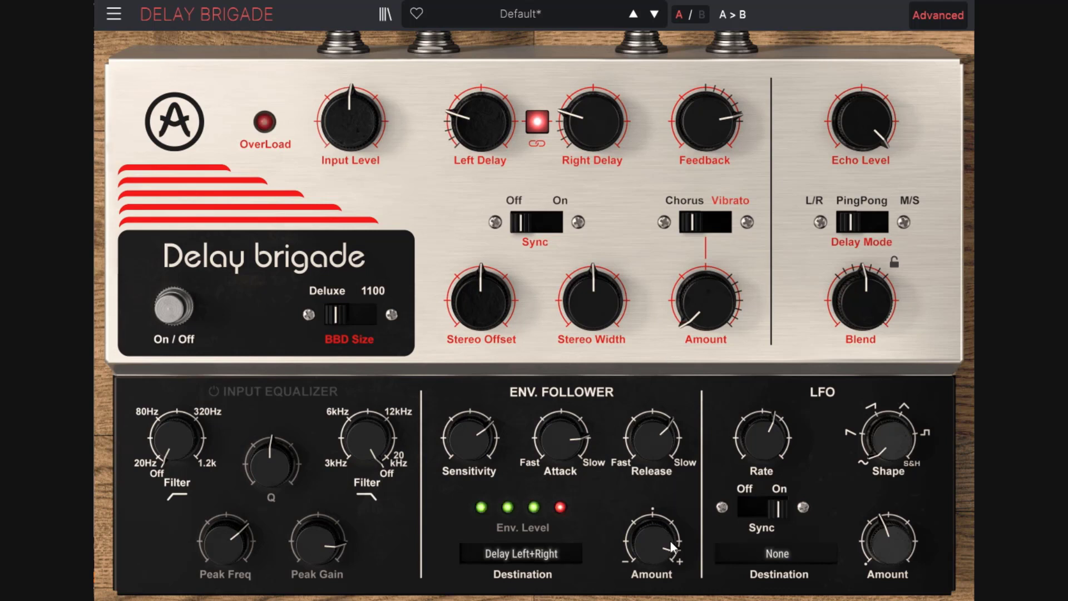
mouse_move(666, 550)
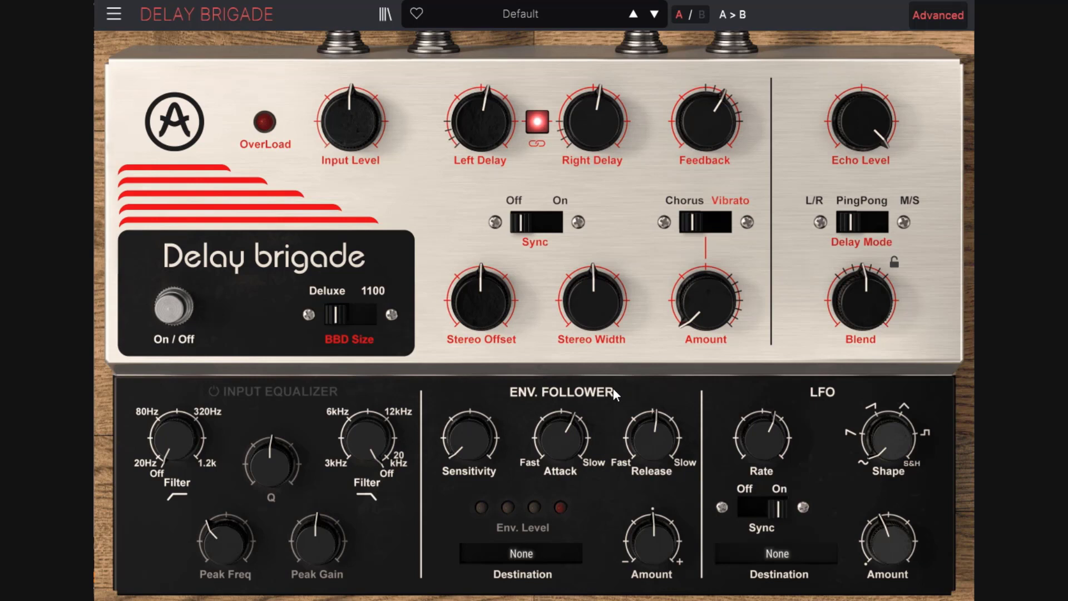
Sweep the LFO Shape through its waveforms up to Sample and Hold, and reset it to Sine
mouse_move(629, 439)
mouse_move(881, 437)
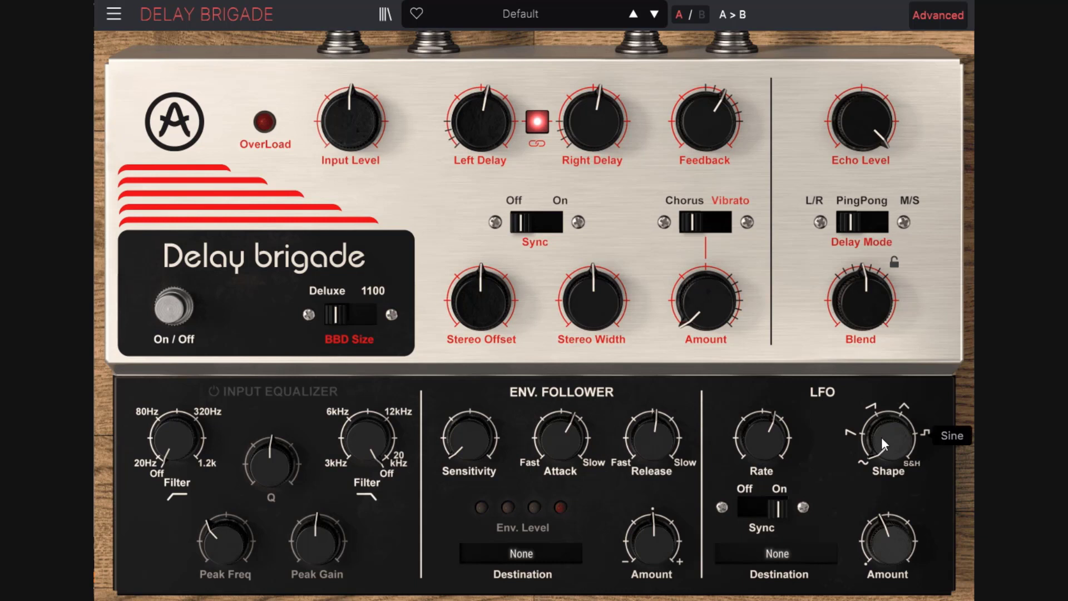
left_click_drag(890, 452, 890, 409)
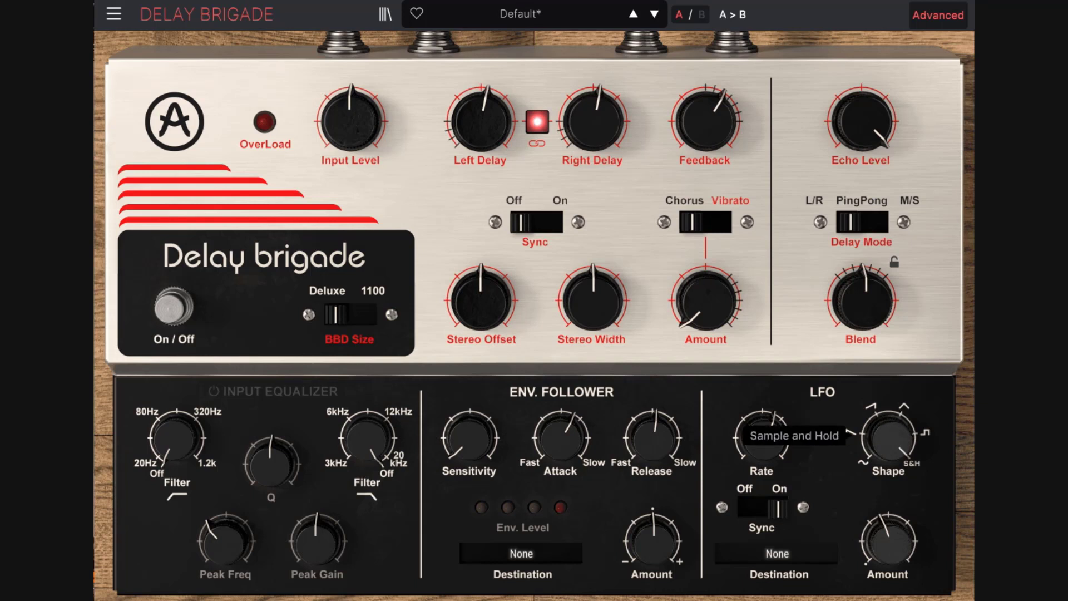
double_click(880, 446)
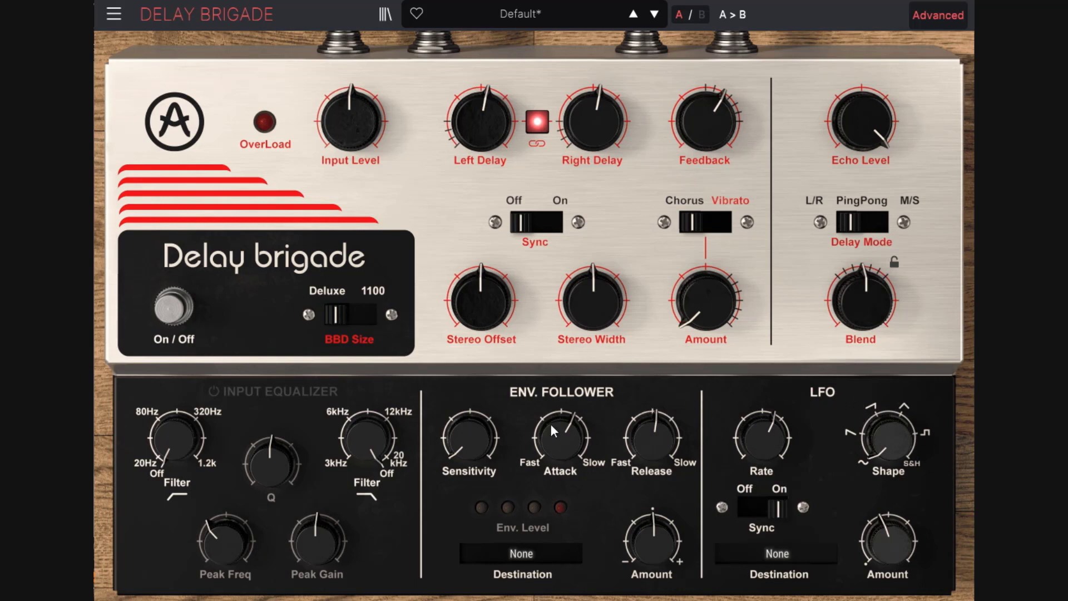
Turn off the LFO Sync and set the free-running Rate to 1.09 Hz
mouse_move(775, 443)
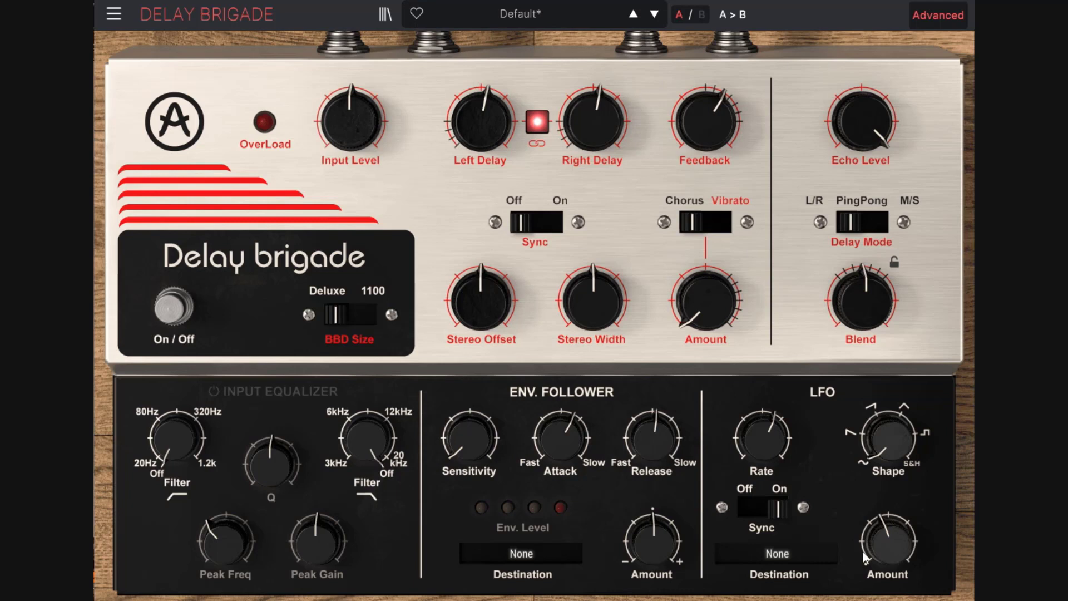
left_click_drag(774, 451, 775, 437)
left_click(753, 508)
left_click_drag(774, 437, 774, 439)
Route the LFO to Delay Left+Right with an Amount of 0.508, and raise the main Blend
left_click_drag(901, 542, 901, 529)
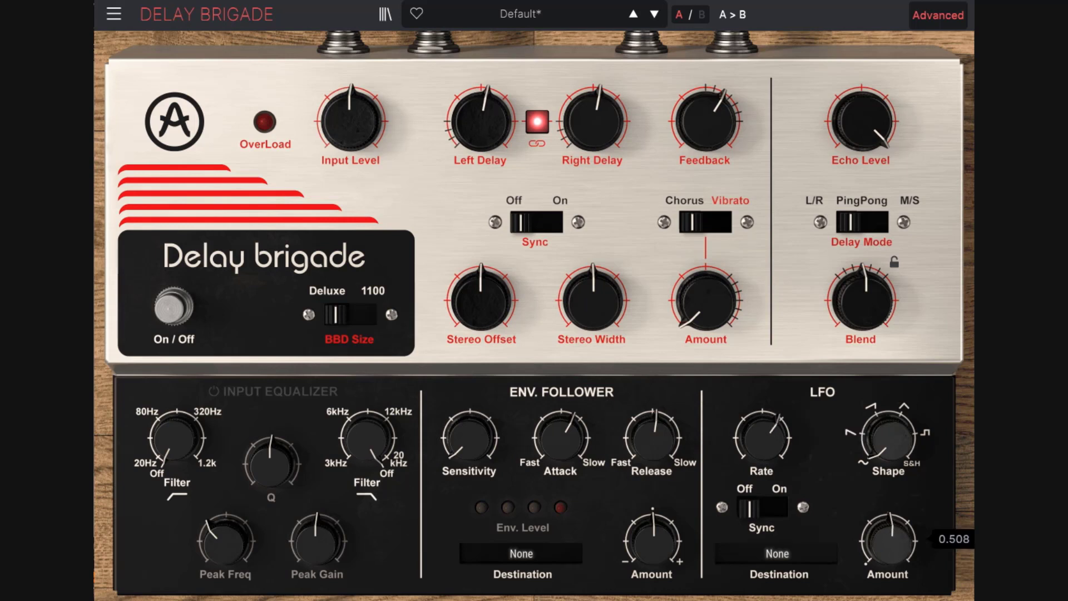
left_click(786, 553)
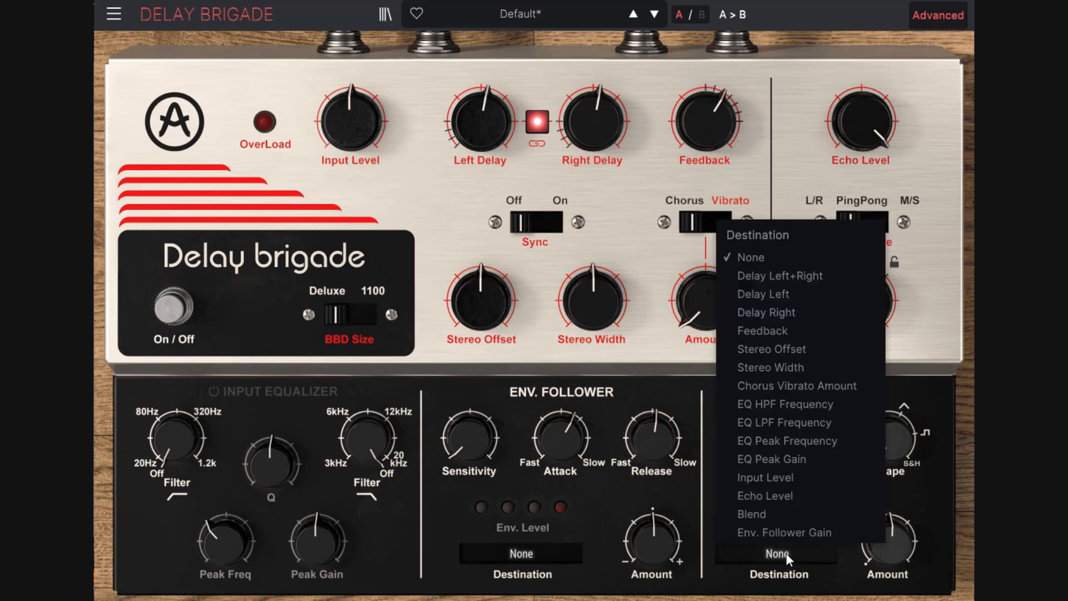
left_click(819, 273)
mouse_move(863, 322)
left_mouse_down()
mouse_move(864, 287)
mouse_move(862, 323)
left_mouse_up()
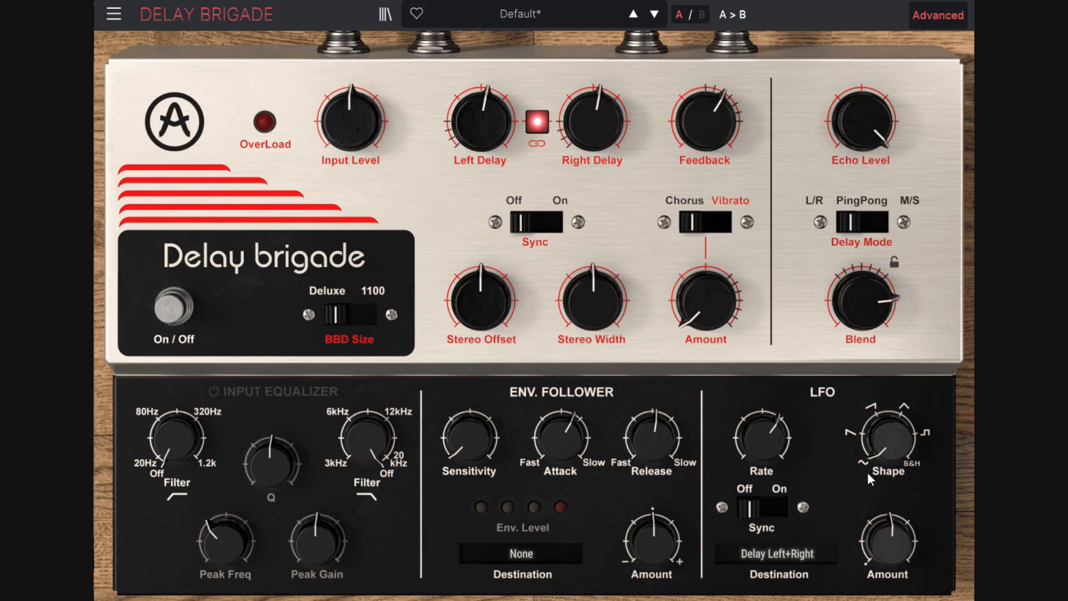
Audition faster LFO rates and settle the Rate slightly above 1.09 Hz
mouse_move(768, 443)
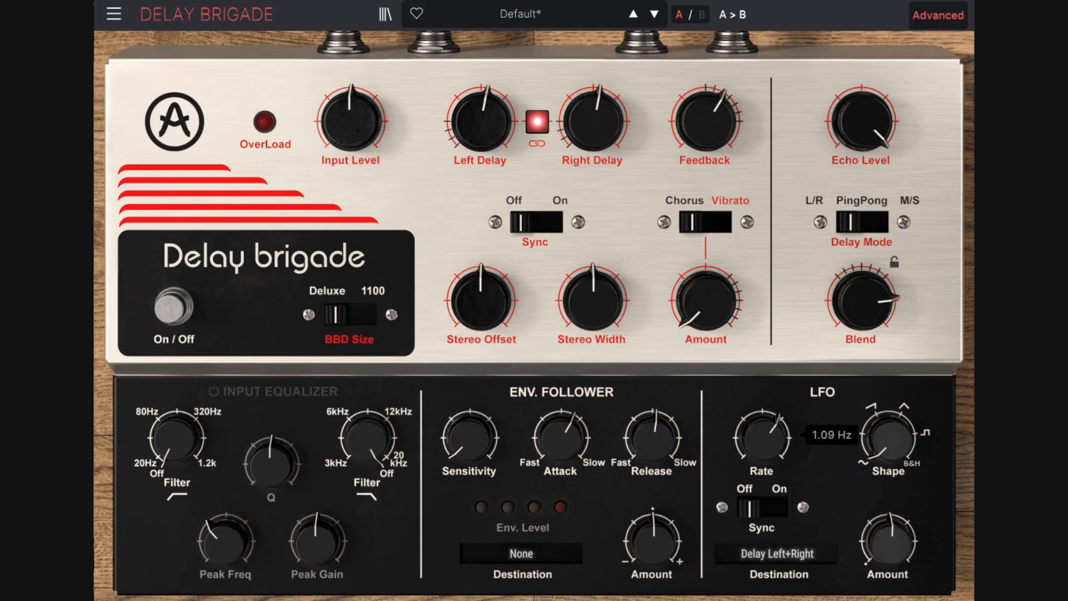
left_click_drag(769, 444, 769, 406)
mouse_move(769, 443)
left_mouse_down()
mouse_move(769, 484)
mouse_move(769, 448)
left_mouse_up()
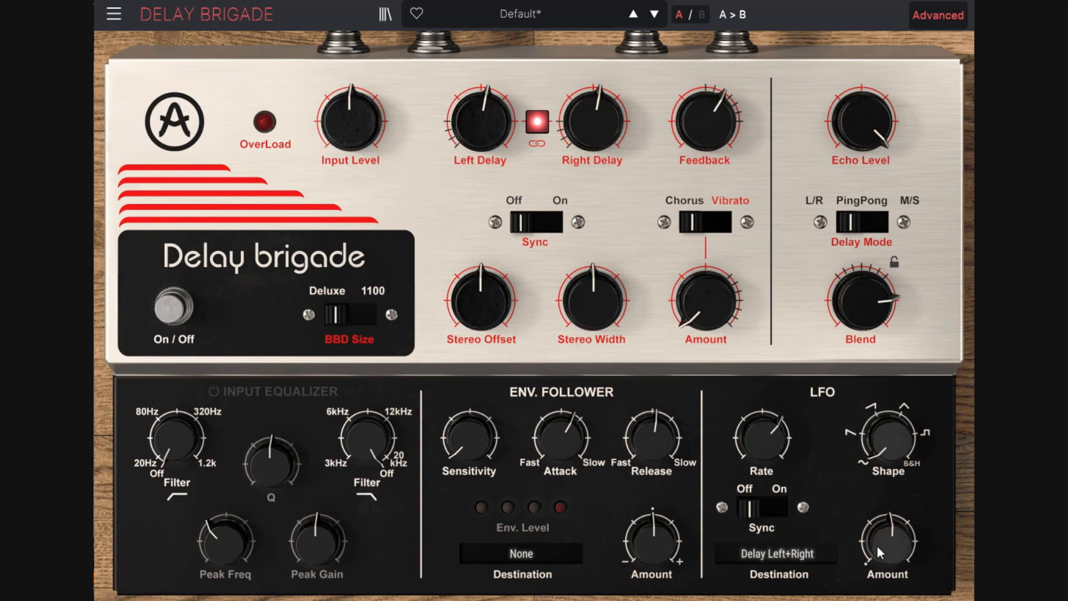
Audition a higher LFO Amount while nudging the linked delays slightly shorter, and reduce the LFO Amount to 0.300
mouse_move(882, 548)
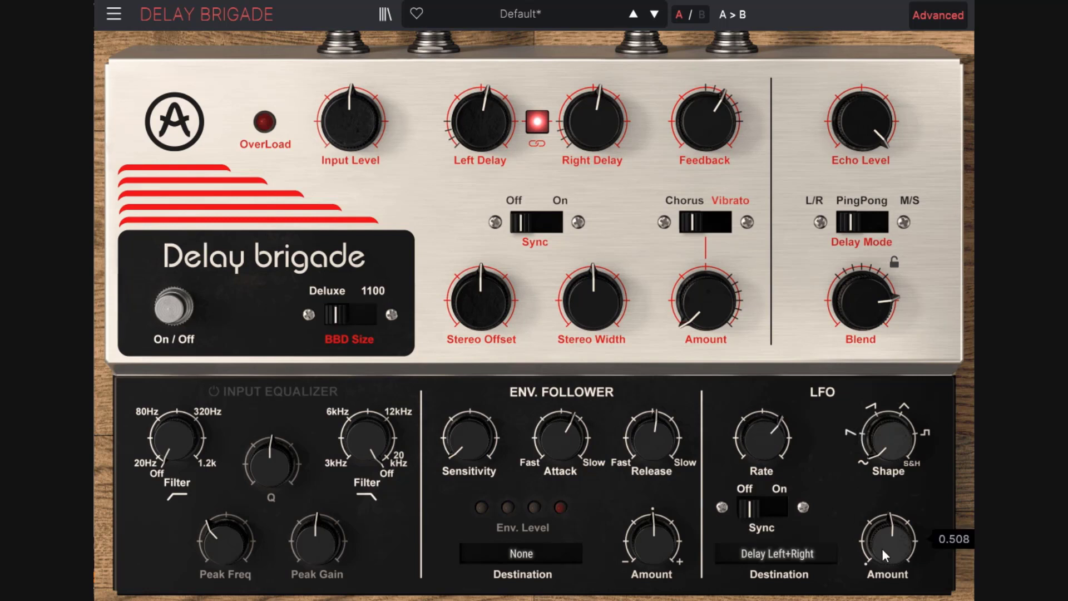
left_click_drag(882, 548, 883, 520)
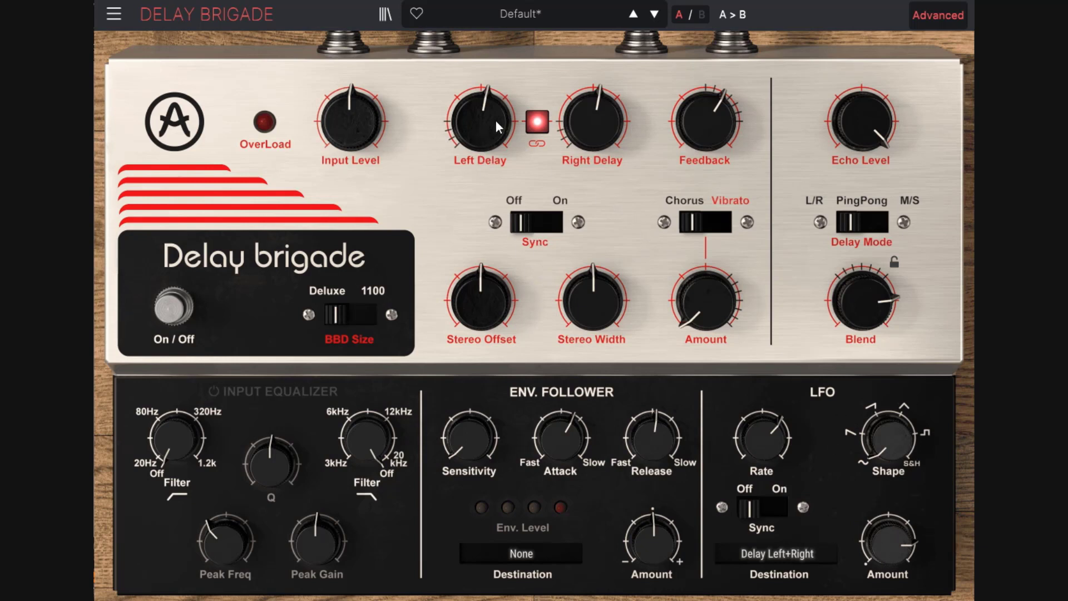
mouse_move(494, 119)
mouse_move(494, 119)
left_mouse_down()
mouse_move(494, 162)
mouse_move(494, 101)
mouse_move(495, 116)
left_mouse_up()
left_click_drag(879, 552, 880, 581)
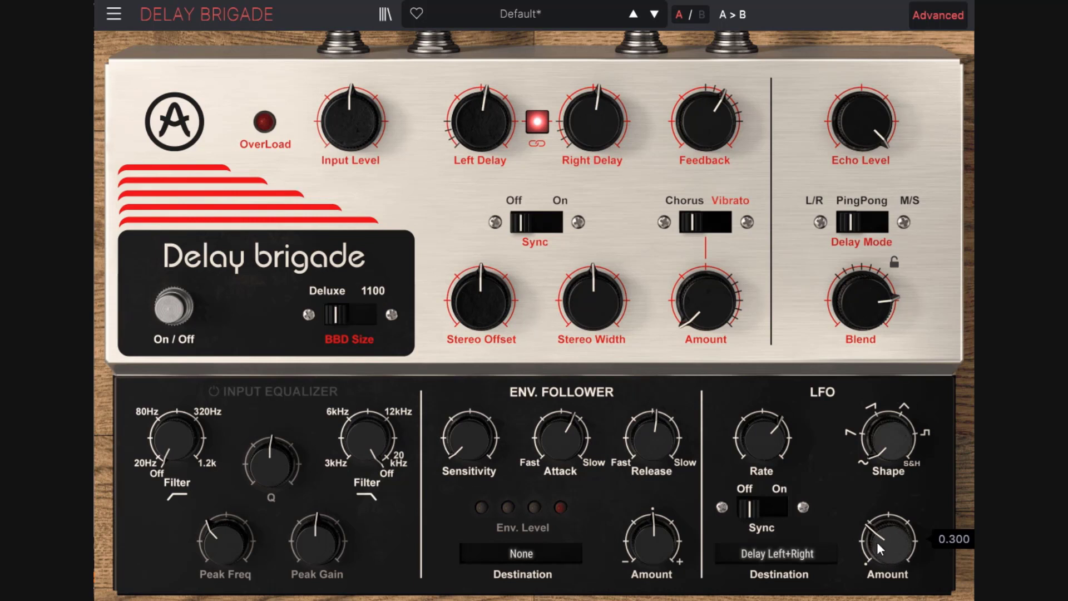
Lower the Blend to about halfway, add Chorus/Vibrato Amount with a Stereo Offset of 0.050, and raise the Feedback
left_click_drag(855, 302, 855, 330)
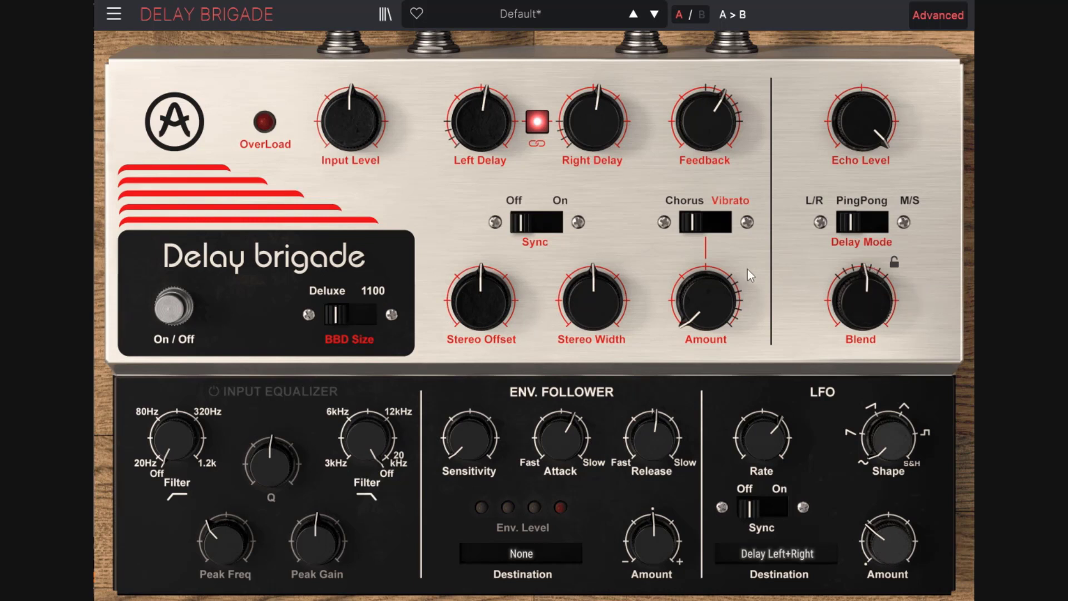
left_click_drag(746, 269, 747, 215)
left_click_drag(490, 287, 490, 271)
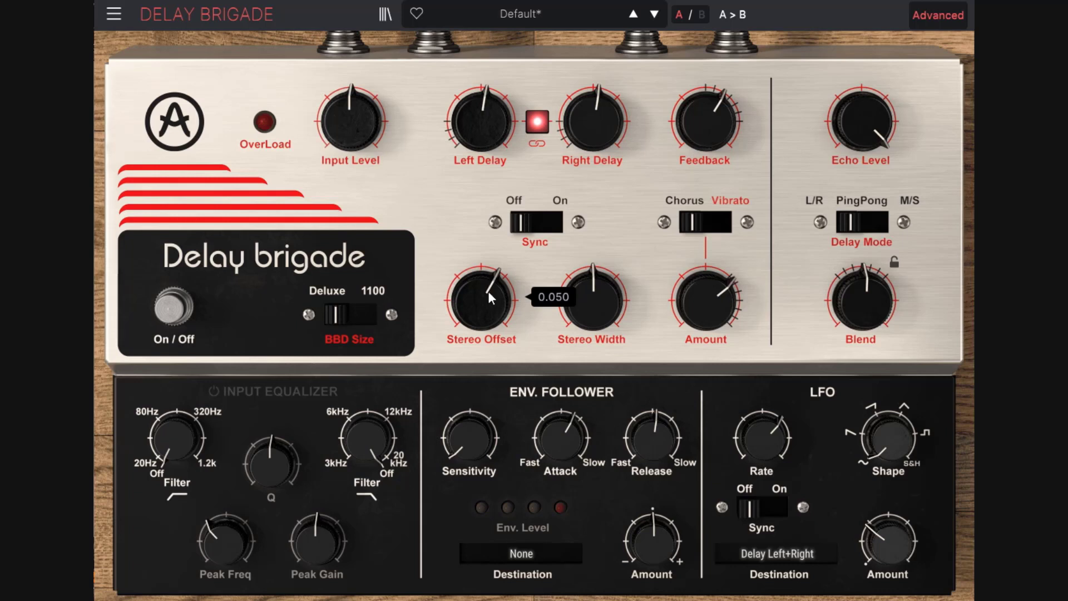
left_click_drag(706, 120, 707, 107)
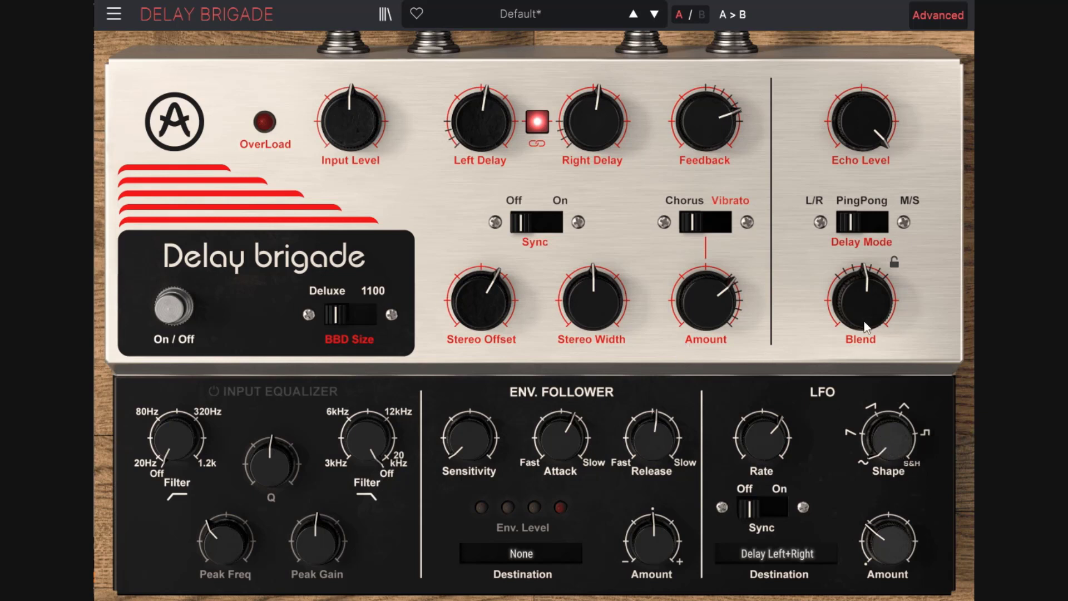
Raise the Blend again, and return the Chorus/Vibrato Amount to 0.00 and the Stereo Offset to centre
left_click_drag(865, 326, 829, 261)
mouse_move(711, 312)
left_mouse_down()
mouse_move(708, 320)
mouse_move(706, 309)
left_mouse_up()
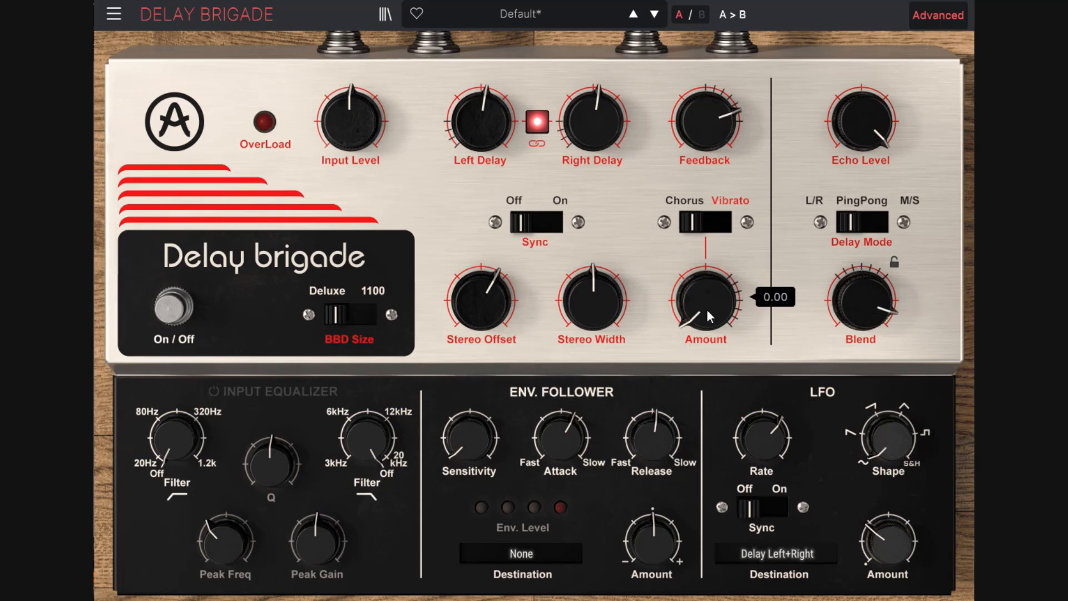
left_click_drag(500, 262, 553, 359)
left_click_drag(832, 332, 832, 314)
Set the LFO Shape to Saw and its Amount to 0.888, and move the linked delays to 0.504
scroll(893, 443, "up", 1)
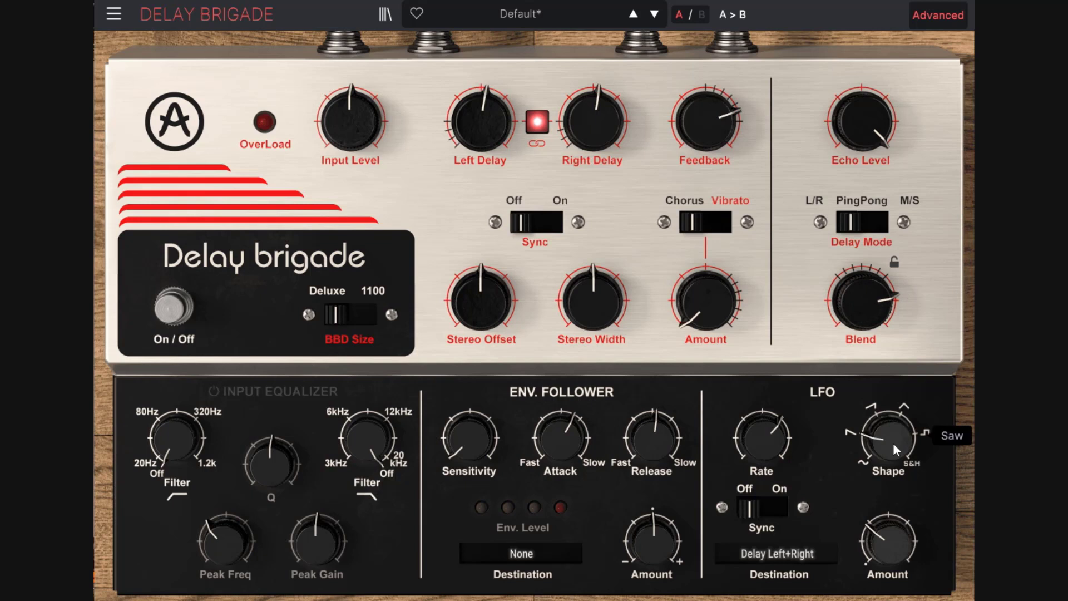
left_click_drag(896, 550, 896, 517)
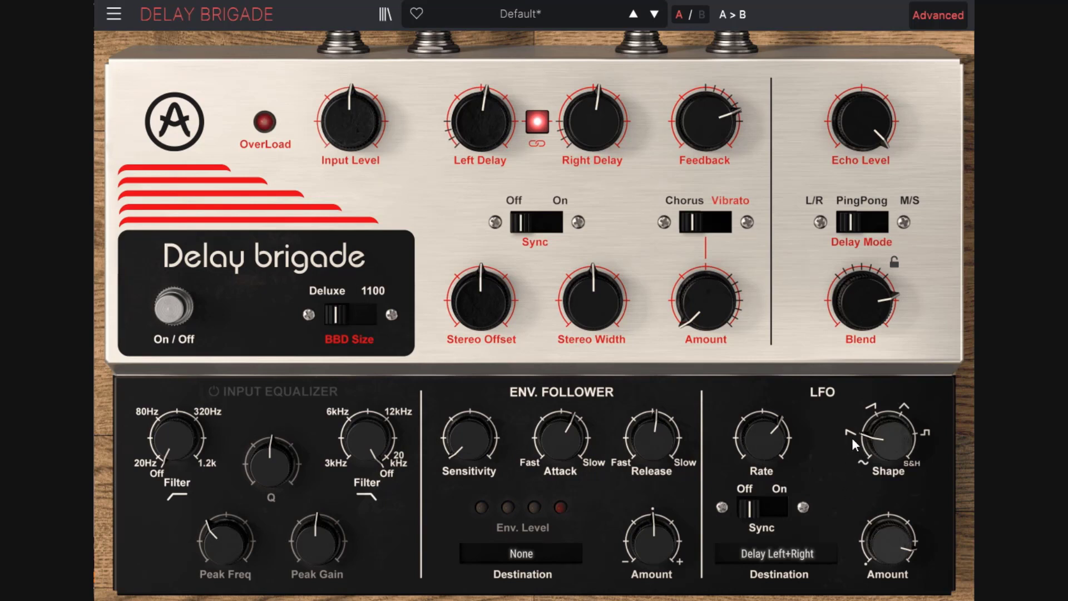
mouse_move(502, 143)
left_mouse_down()
mouse_move(502, 97)
mouse_move(501, 144)
left_mouse_up()
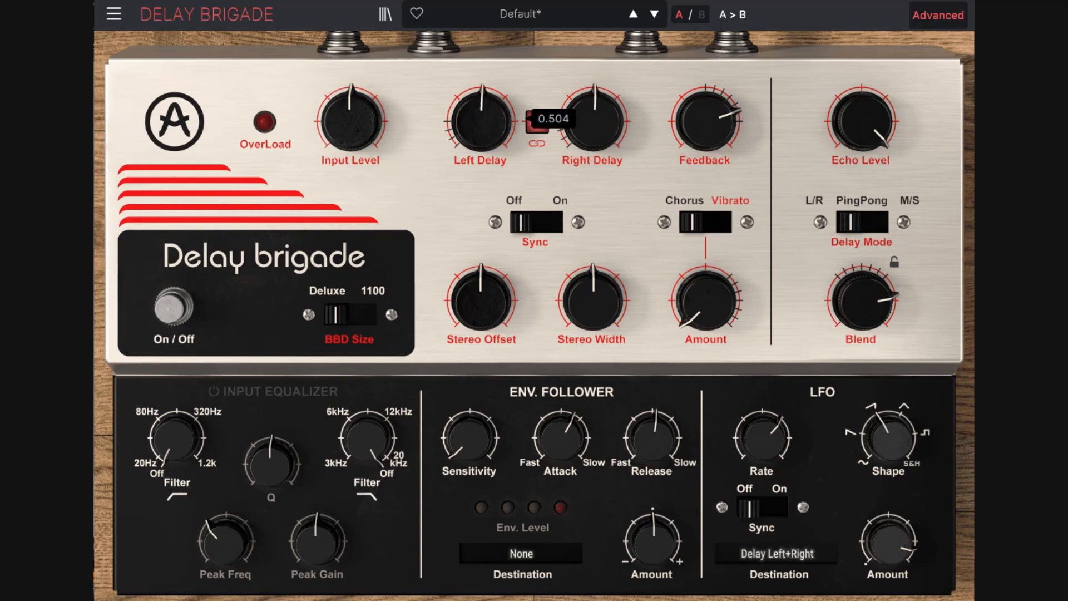
Try the Square LFO Shape, step back to the triangle waveform, and audition it with a shorter linked delay
scroll(895, 445, "up", 2)
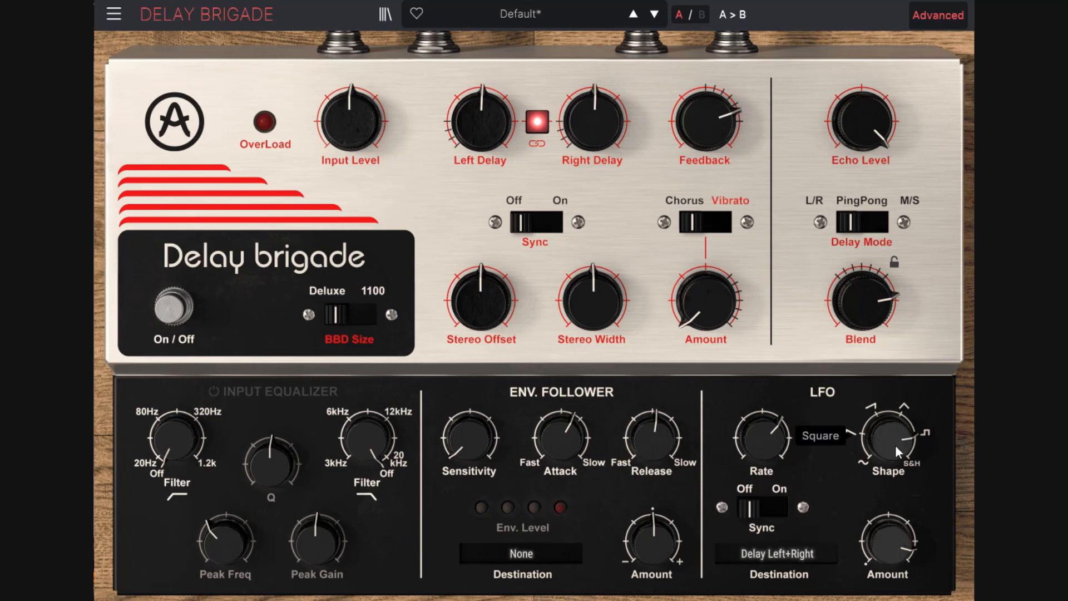
scroll(888, 437, "down", 1)
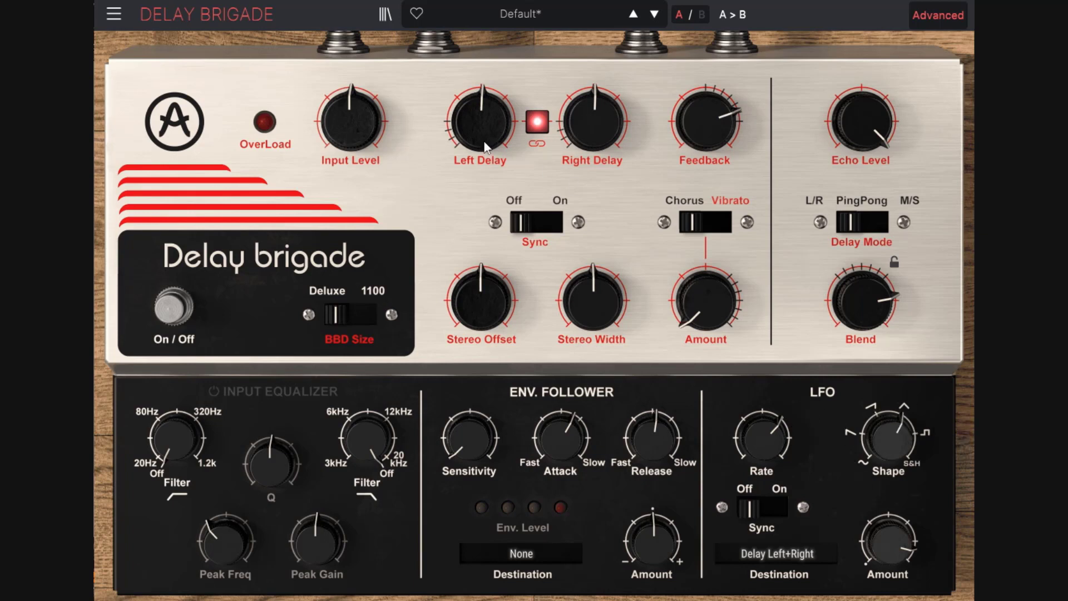
mouse_move(483, 142)
left_mouse_down()
mouse_move(483, 83)
mouse_move(484, 156)
left_mouse_up()
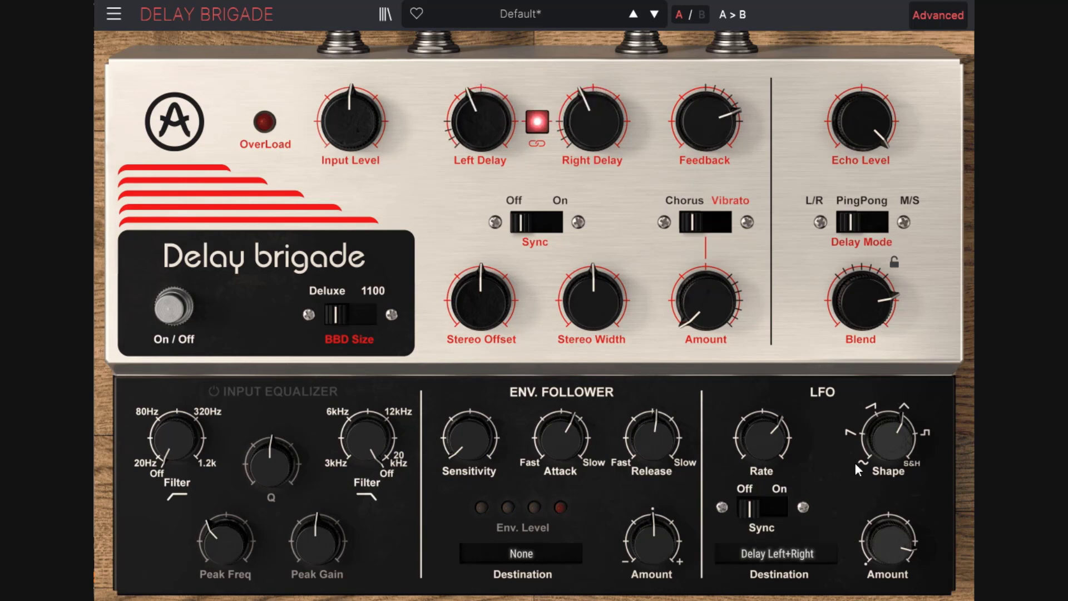
Audition the Square and Sample and Hold LFO Shapes while bringing the linked delays back to their midpoint
left_click_drag(881, 443, 882, 428)
left_click_drag(486, 138, 486, 129)
left_click_drag(899, 433, 890, 417)
left_click_drag(483, 126, 483, 129)
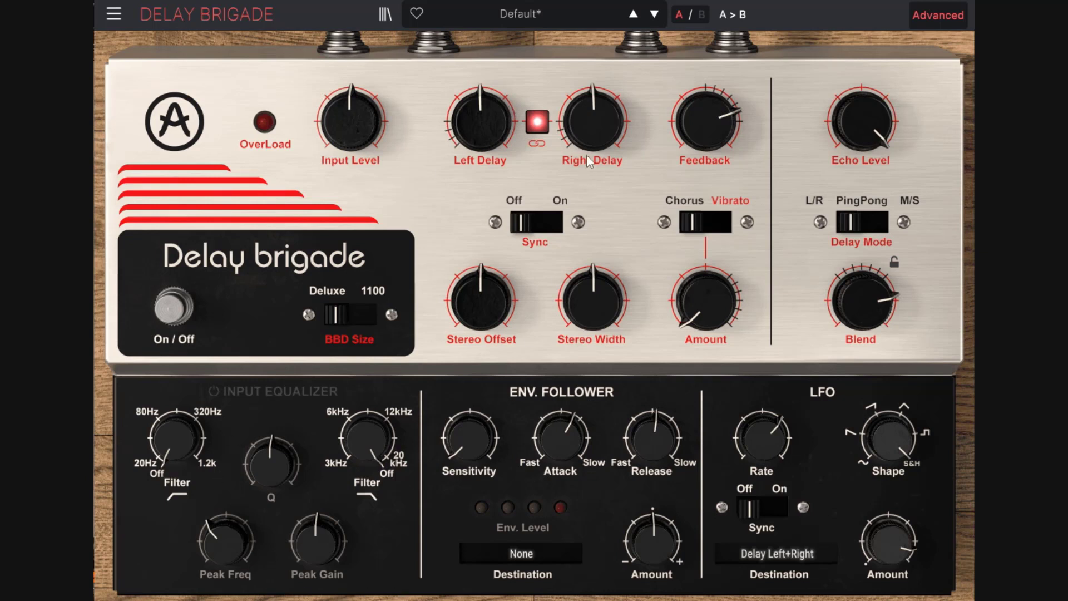
Return the LFO Shape to Sine and set the LFO Destination to Echo Level
scroll(878, 476, "down", 5)
left_click(768, 554)
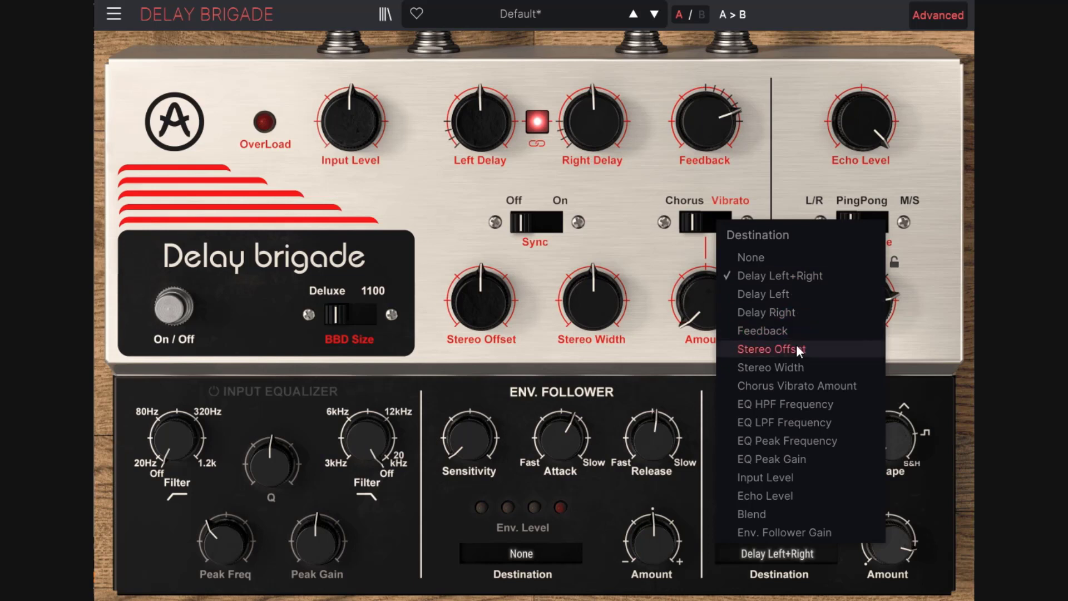
left_click(787, 493)
mouse_move(865, 119)
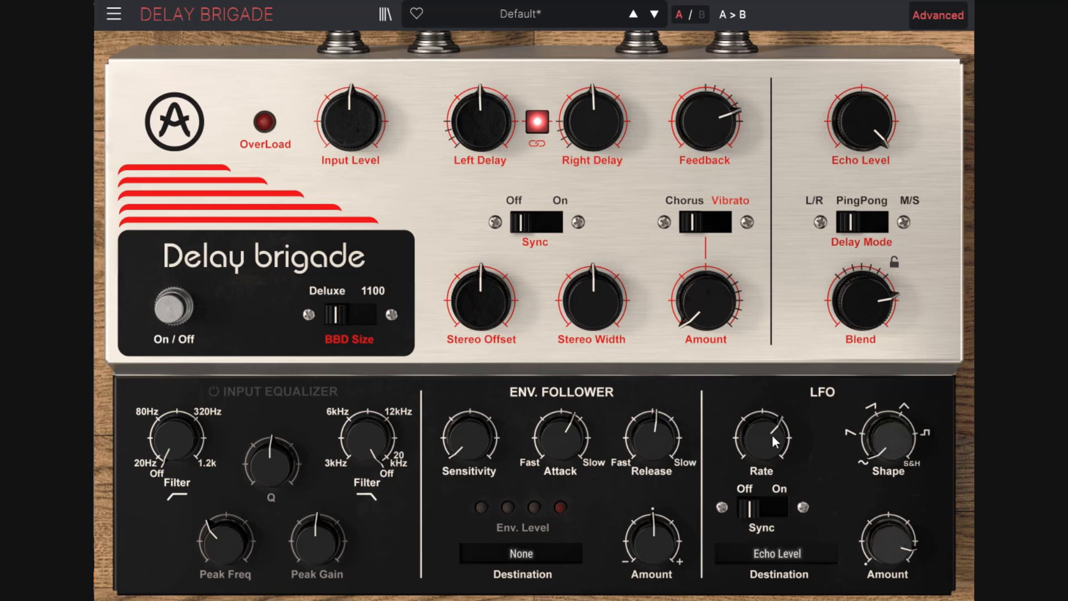
Turn the Blend to maximum and audition the Echo Level modulation at a slower, then a faster LFO Rate
left_click_drag(772, 435, 772, 441)
left_click_drag(892, 308, 892, 278)
left_click(889, 554)
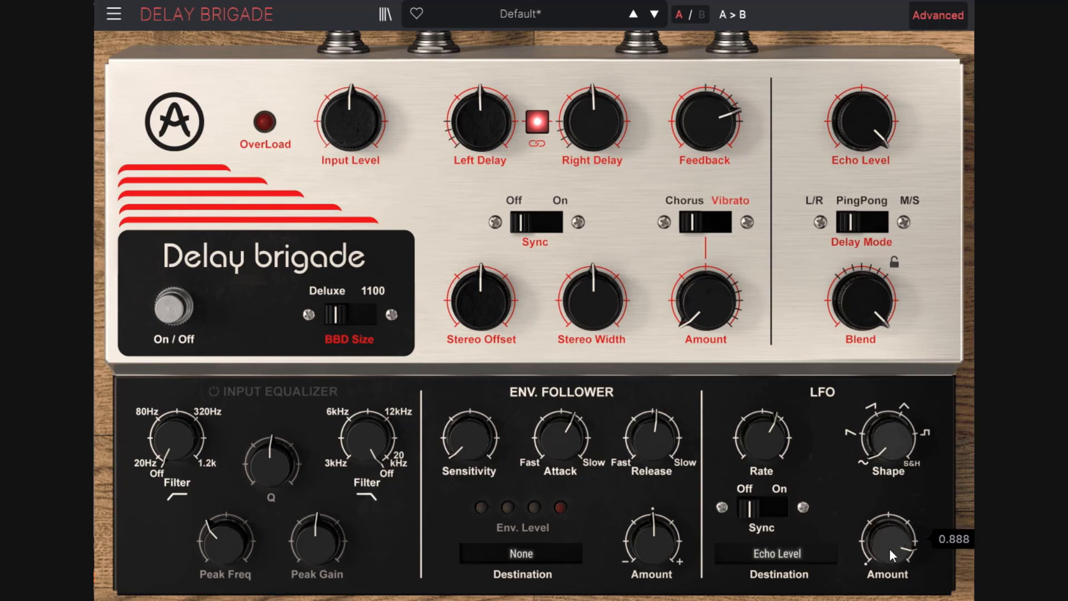
left_click_drag(763, 439, 764, 421)
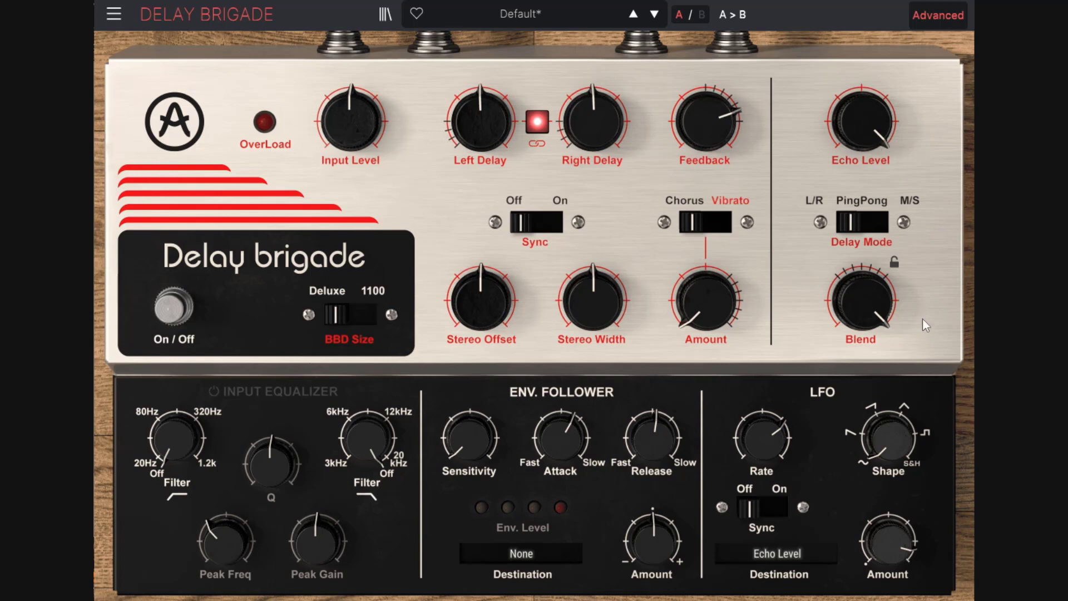
Lower the Blend to about halfway, and raise the Stereo Offset and the Chorus/Vibrato Amount
left_click_drag(863, 301, 862, 322)
left_click_drag(496, 286, 496, 275)
left_click_drag(712, 301, 712, 247)
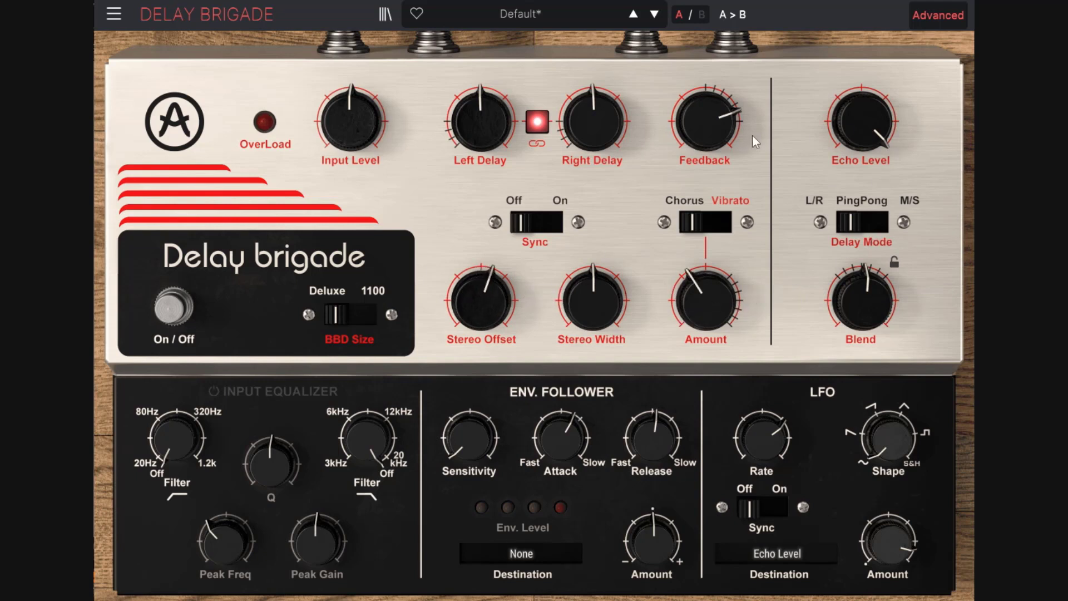
Raise the main Feedback, reduce the LFO Amount, and turn the LFO Sync back on
left_click_drag(752, 135, 724, 125)
left_click_drag(909, 594, 892, 546)
left_click(781, 508)
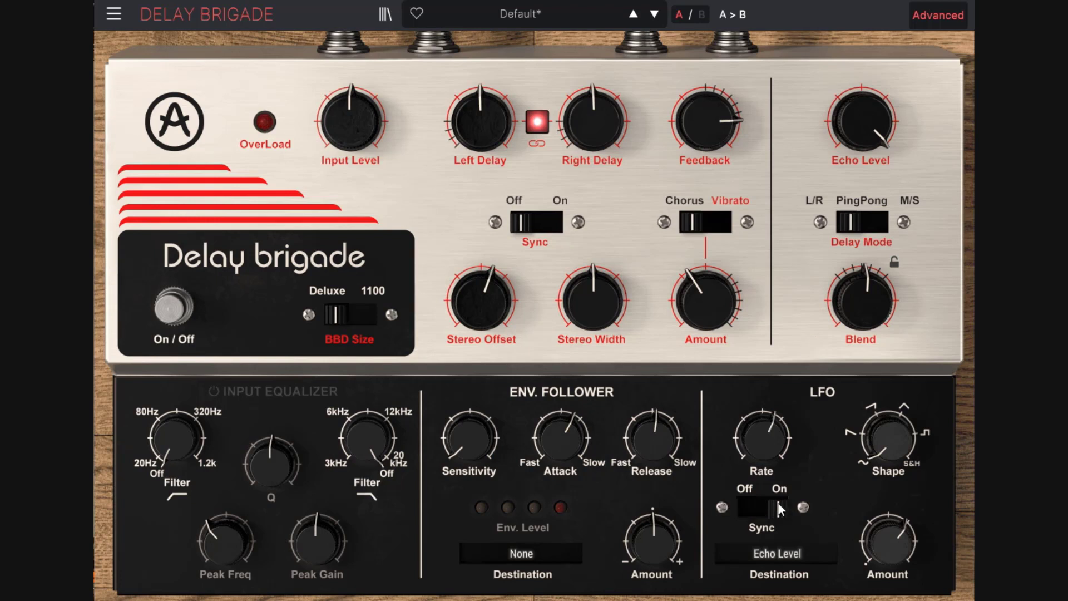